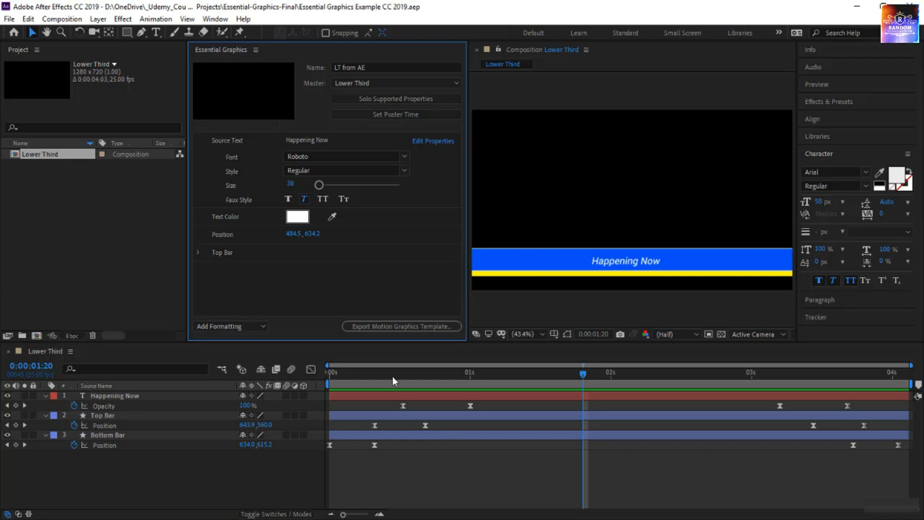
Scrub the Lower Third composition to 0:00:01:15 and review the template properties exposed in Essential Graphics.
{"action": "left_click_drag", "start_coordinate": [381, 377], "coordinate": [556, 390]}
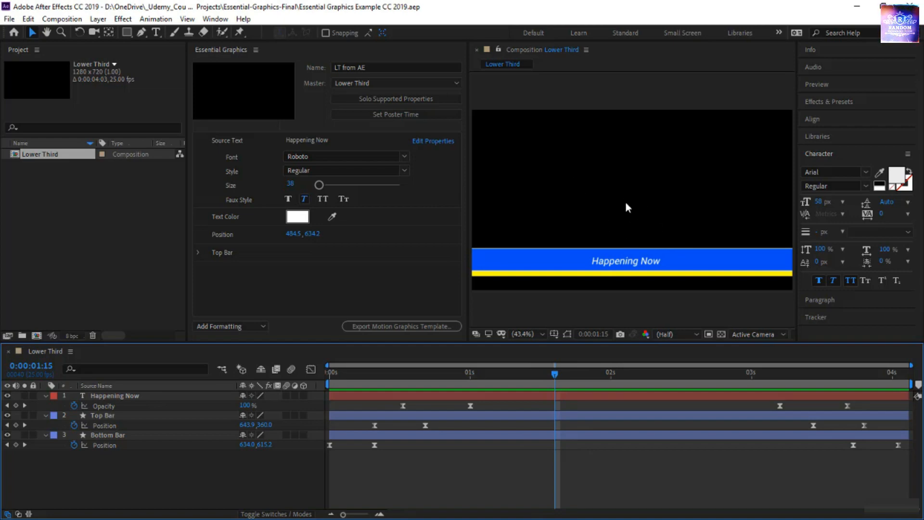
{"action": "left_click", "coordinate": [222, 49]}
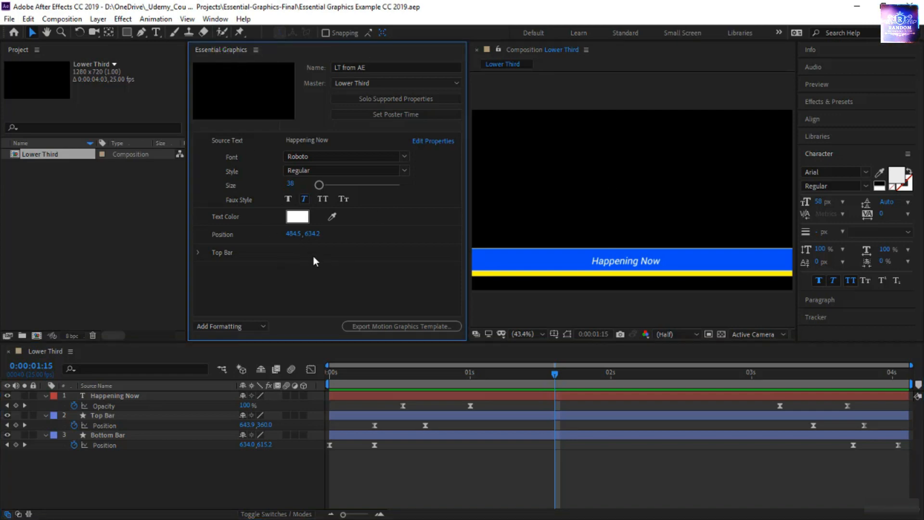
{"action": "left_click", "coordinate": [389, 326]}
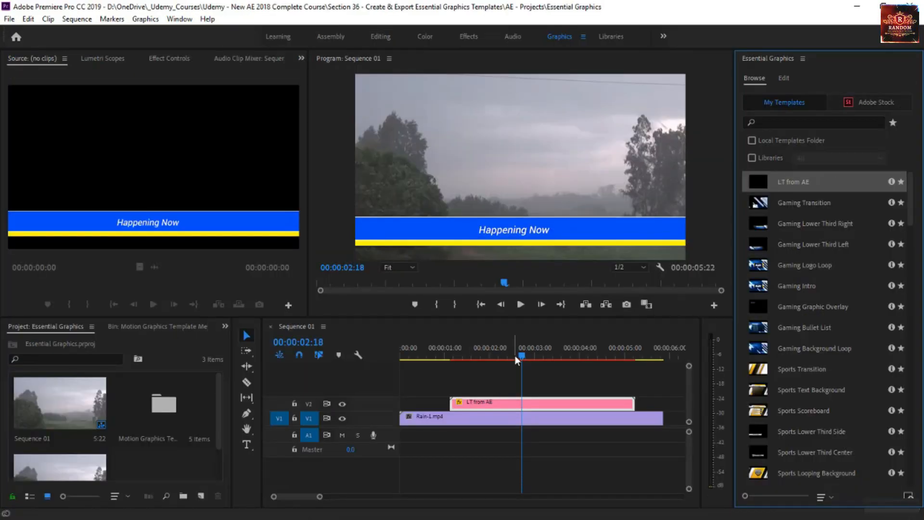
Scrub through the LT from AE clip in Premiere Pro, and expand the Top Bar property group back in After Effects.
{"action": "left_click", "coordinate": [481, 358]}
{"action": "left_click_drag", "start_coordinate": [492, 375], "coordinate": [575, 385]}
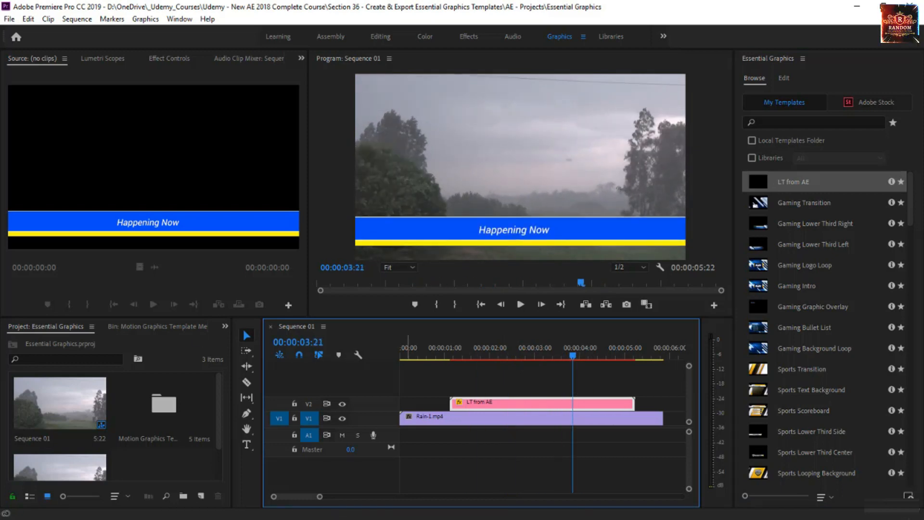
{"action": "key", "text": "alt+Tab"}
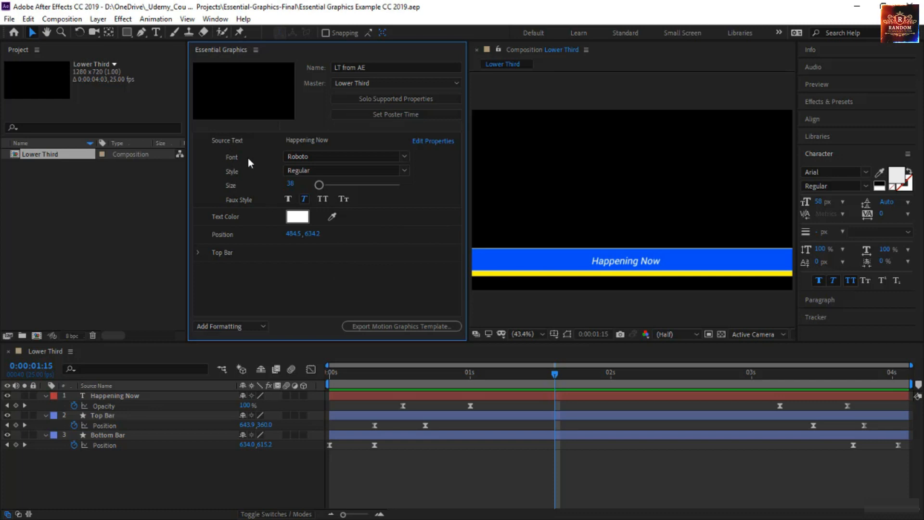
{"action": "left_click", "coordinate": [197, 252]}
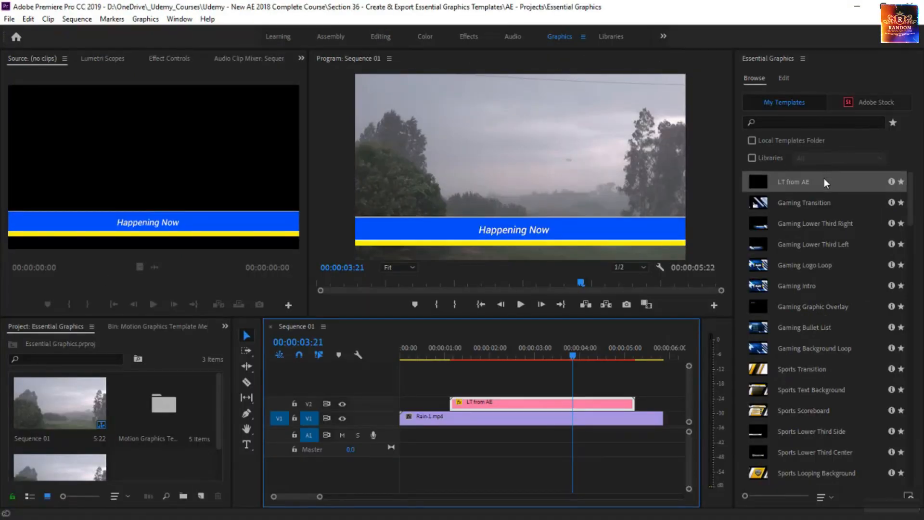
Inspect the LT from AE template's info and editable properties in Premiere Pro, and the matching properties in After Effects.
{"action": "left_click", "coordinate": [892, 181]}
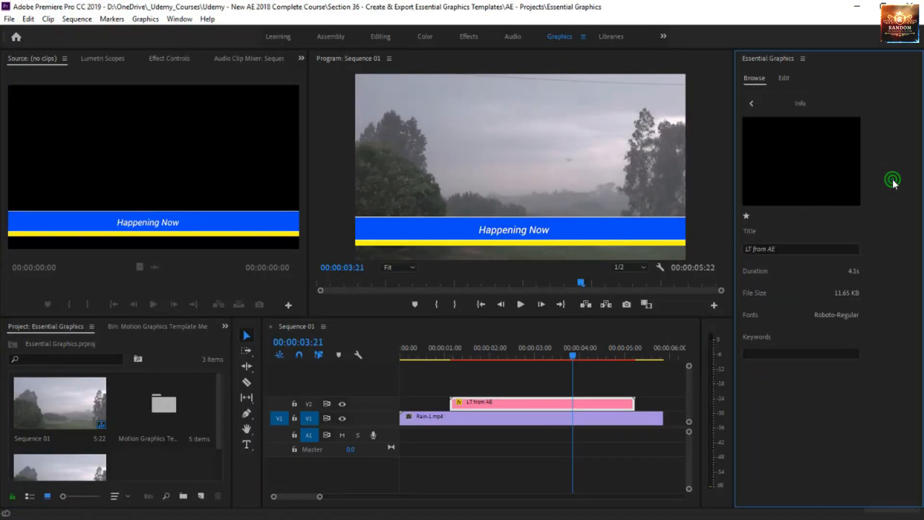
{"action": "left_click", "coordinate": [786, 78]}
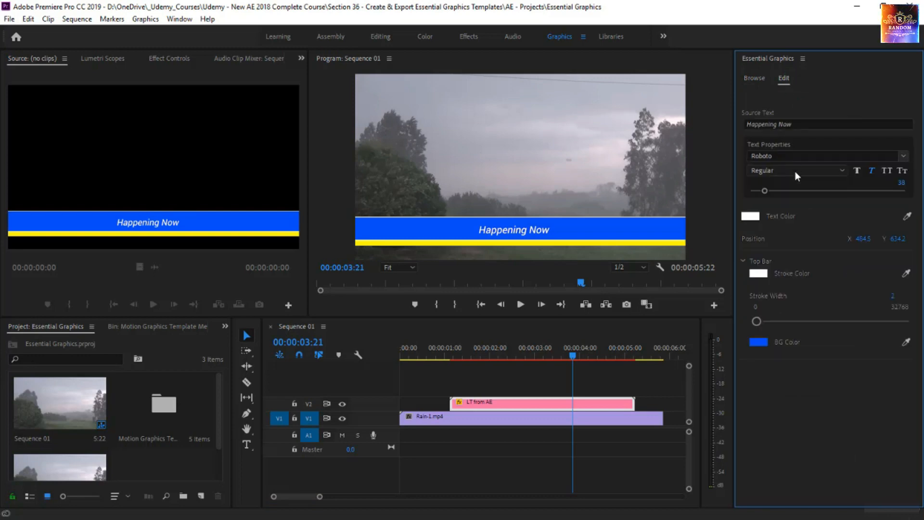
{"action": "left_click", "coordinate": [755, 123]}
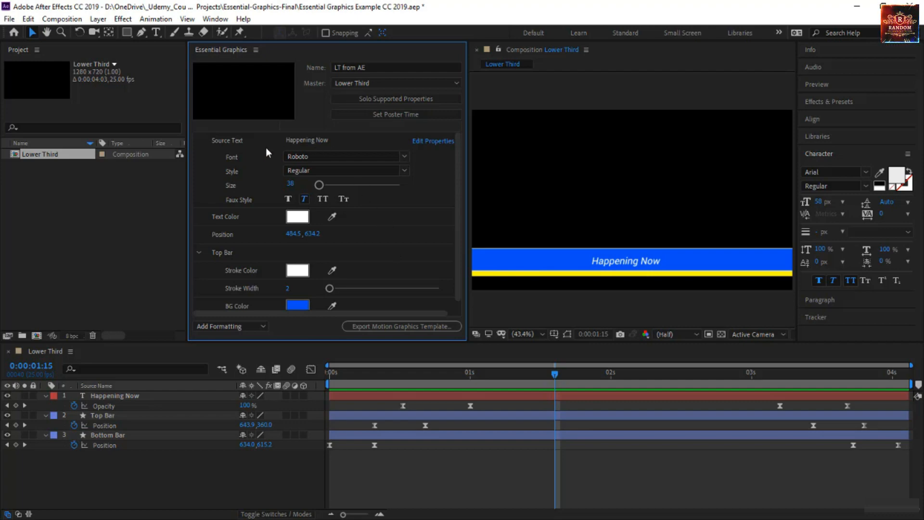
{"action": "scroll", "coordinate": [257, 286], "scroll_direction": "down", "scroll_amount": 1}
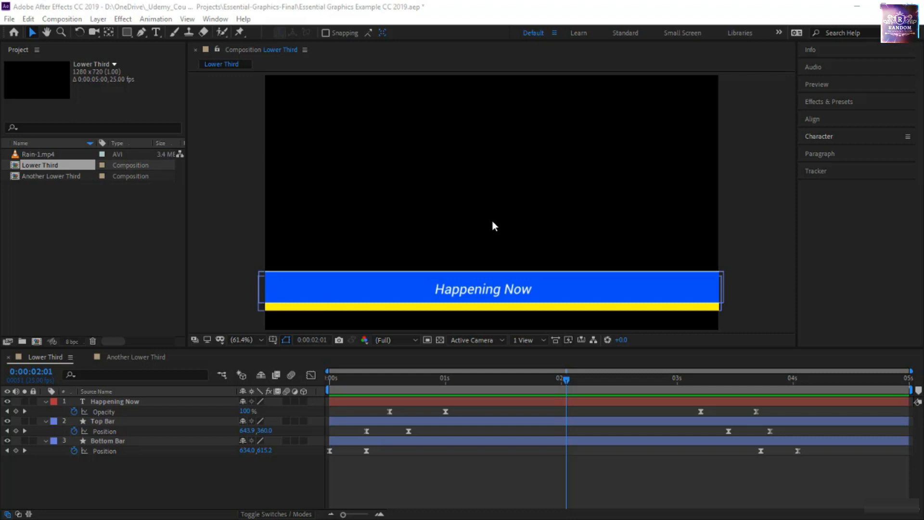
Preview the Lower Third animation from its first frame and scrub to 0:00:01:20.
{"action": "left_click_drag", "start_coordinate": [566, 379], "coordinate": [319, 400]}
{"action": "key", "text": "space"}
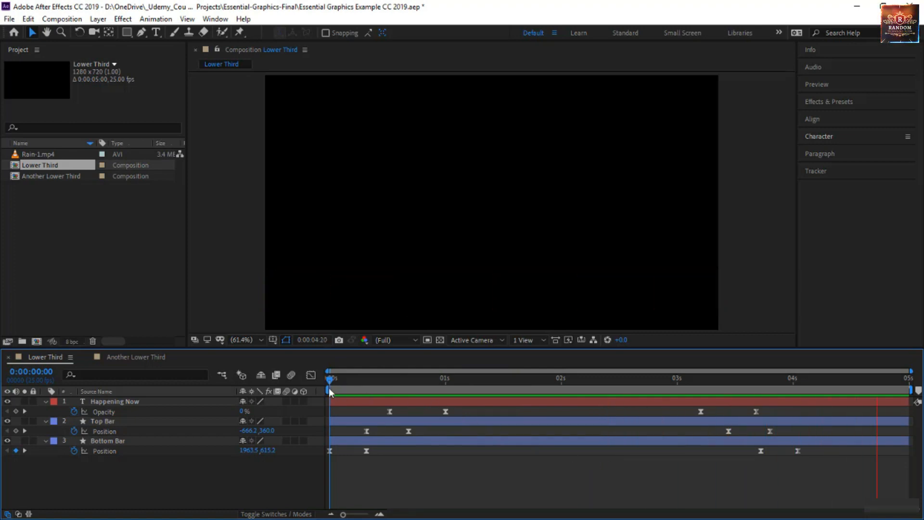
{"action": "left_click_drag", "start_coordinate": [332, 385], "coordinate": [444, 397]}
{"action": "left_click_drag", "start_coordinate": [574, 397], "coordinate": [543, 440]}
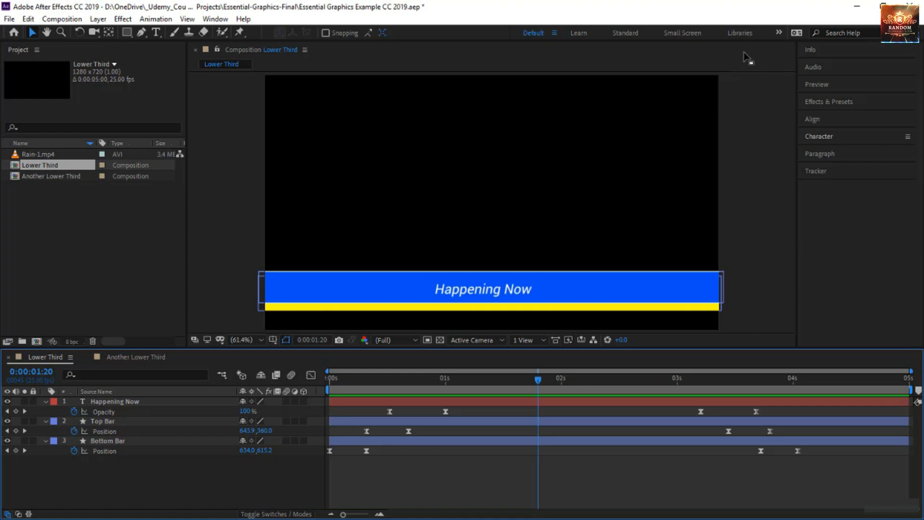
Switch to the Essential Graphics workspace and check that the Essential Graphics panel is enabled.
{"action": "left_click", "coordinate": [778, 32]}
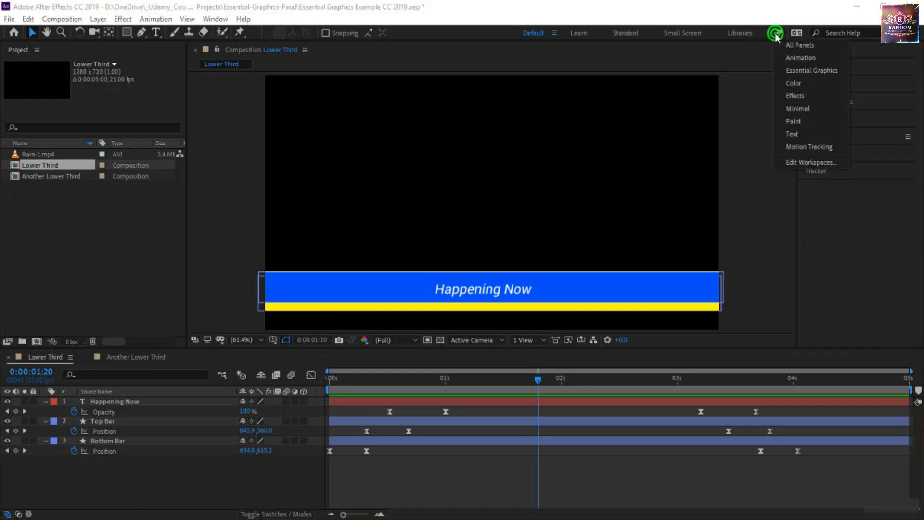
{"action": "left_click", "coordinate": [802, 70]}
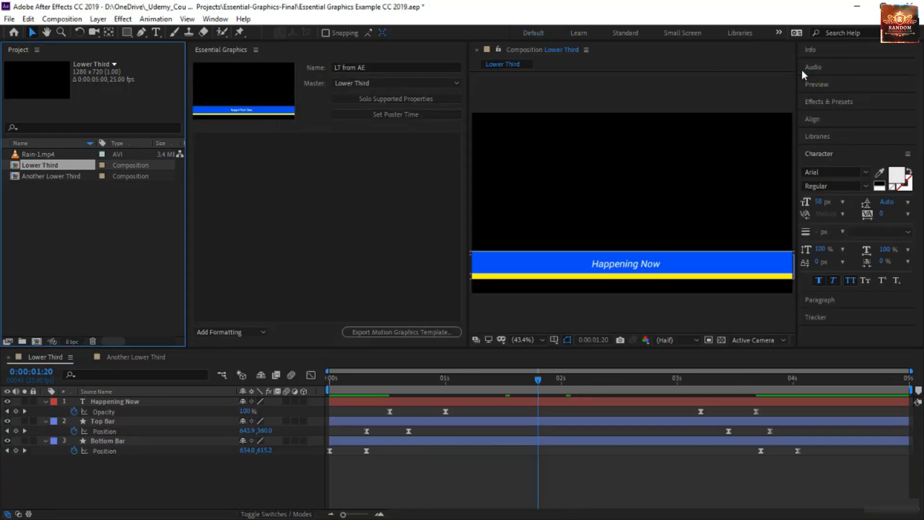
{"action": "left_click", "coordinate": [215, 19]}
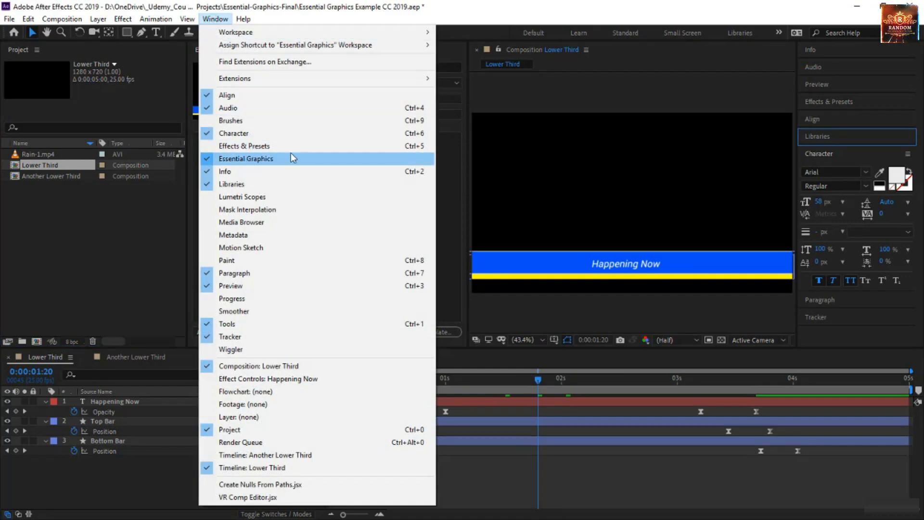
{"action": "left_click", "coordinate": [488, 105]}
{"action": "left_click", "coordinate": [314, 241]}
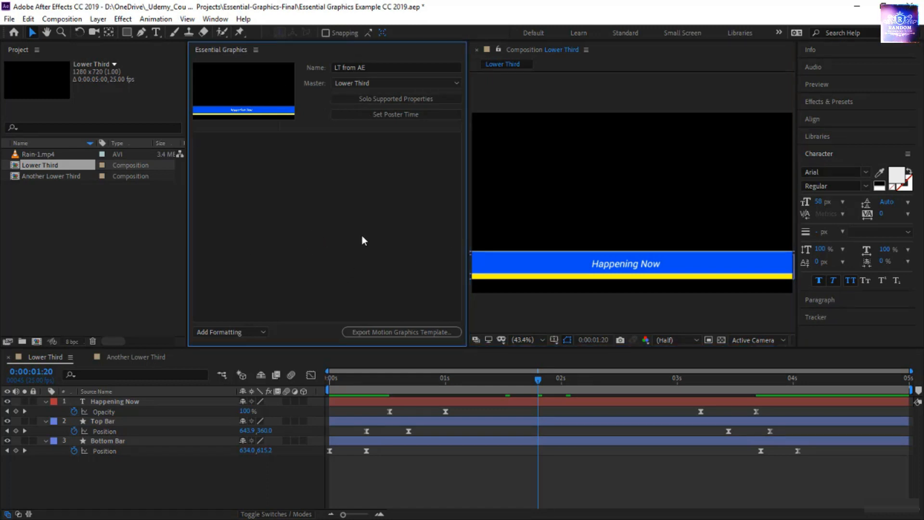
Open the Lower Third composition from the project in Essential Graphics and review its template name.
{"action": "left_click", "coordinate": [71, 214]}
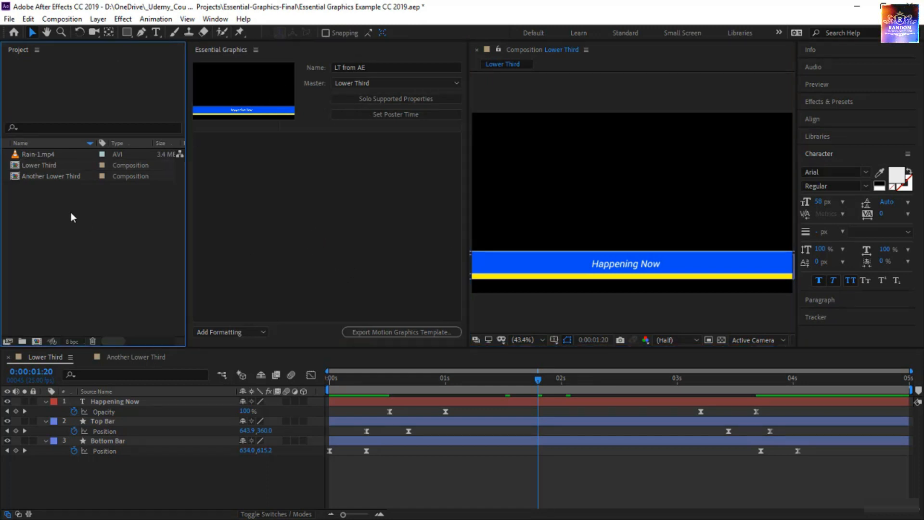
{"action": "left_click", "coordinate": [43, 167]}
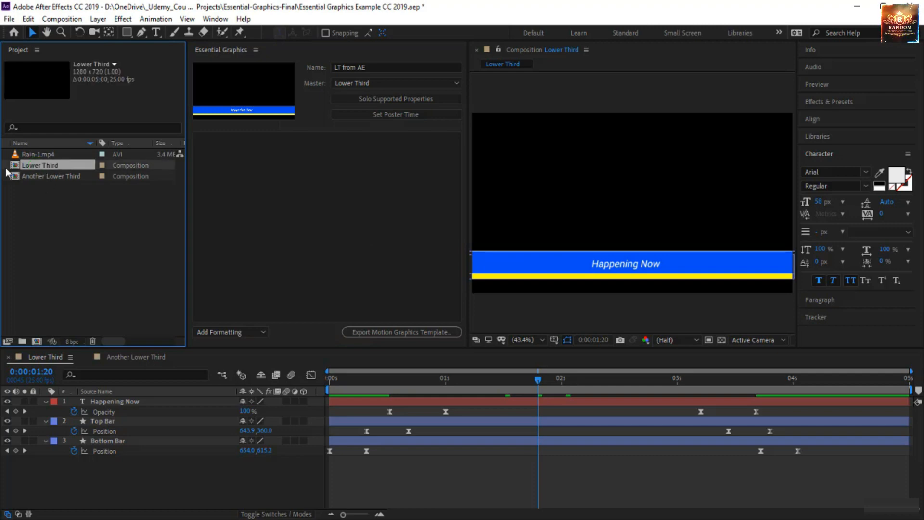
{"action": "right_click", "coordinate": [42, 166]}
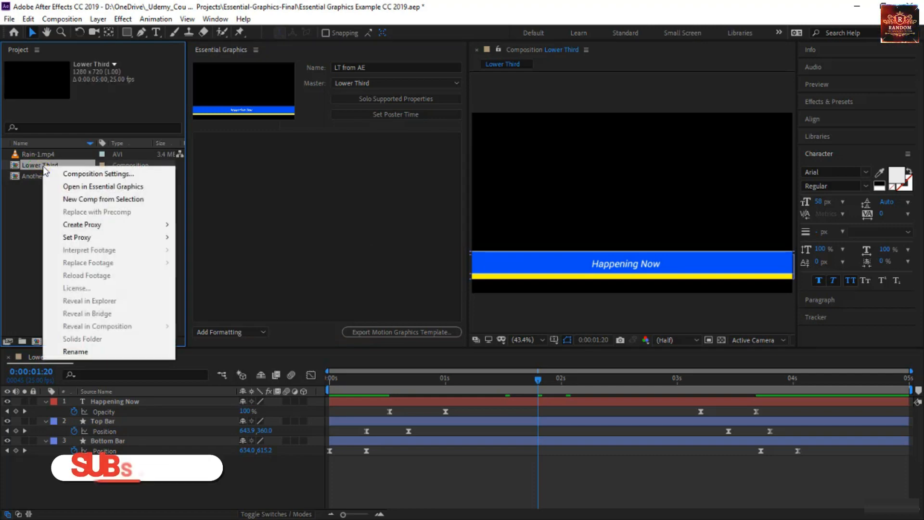
{"action": "left_click", "coordinate": [69, 187]}
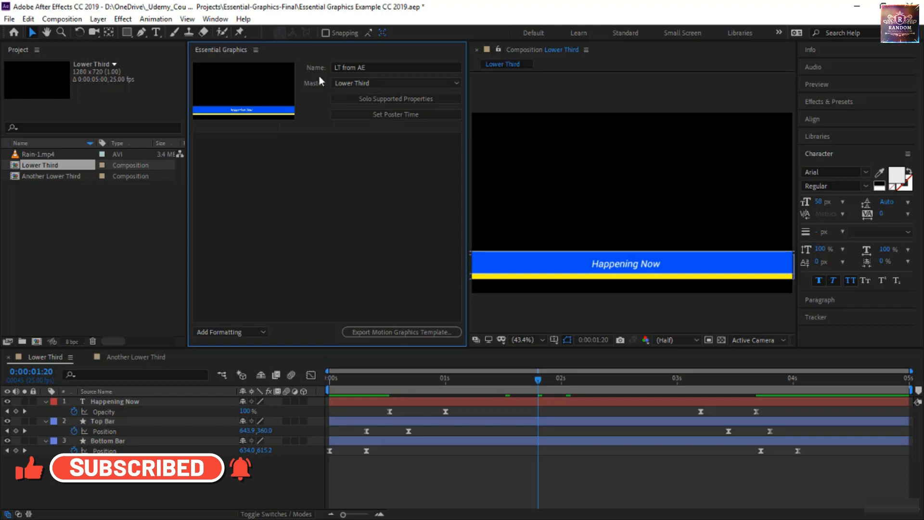
{"action": "left_click_drag", "start_coordinate": [337, 67], "coordinate": [381, 68]}
{"action": "left_click", "coordinate": [382, 68]}
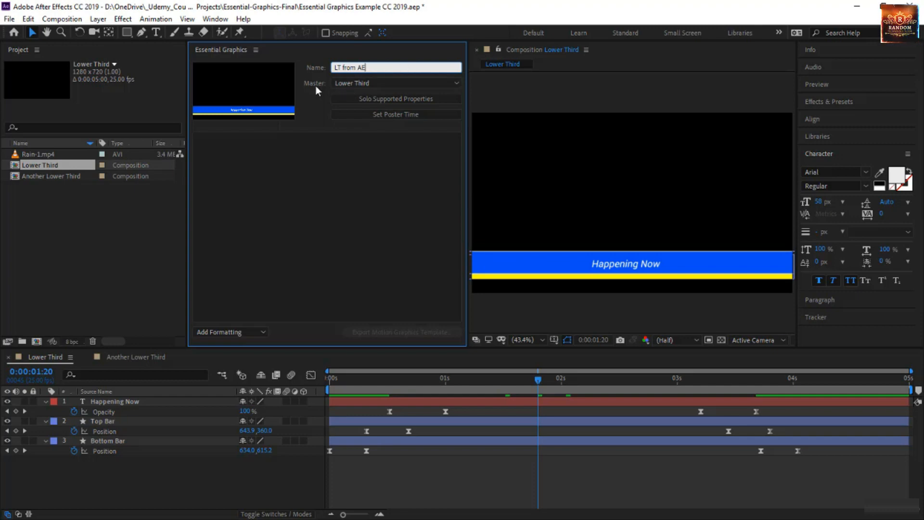
Switch the master composition to Another Lower Third, view its timeline, and set the master back to Lower Third.
{"action": "left_click", "coordinate": [346, 85]}
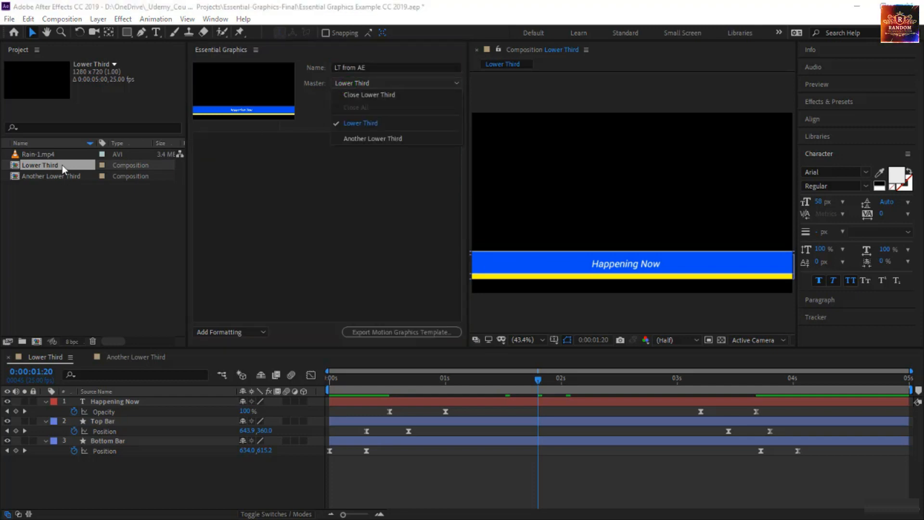
{"action": "left_click", "coordinate": [357, 138]}
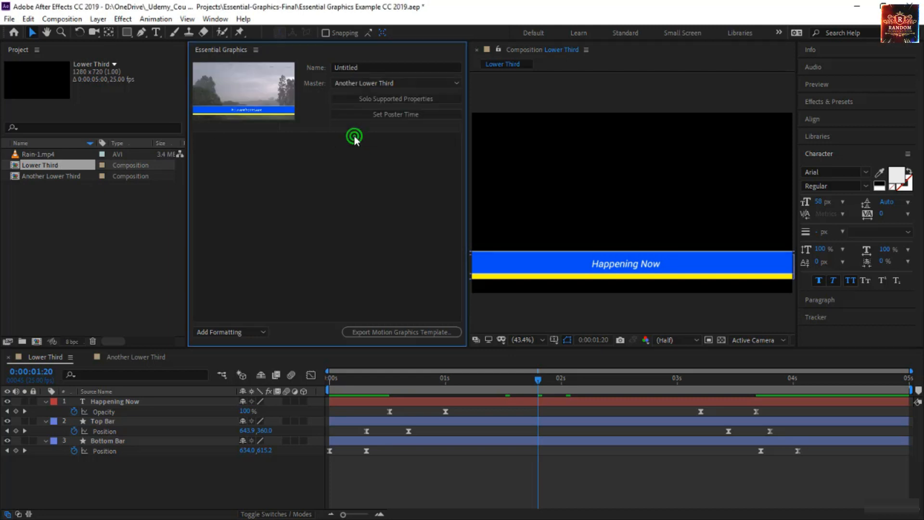
{"action": "left_click", "coordinate": [163, 357]}
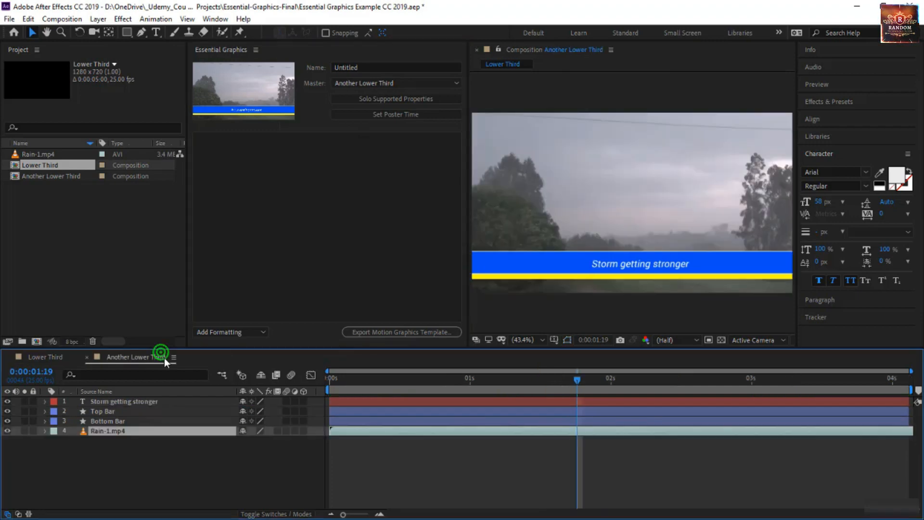
{"action": "left_click", "coordinate": [44, 355]}
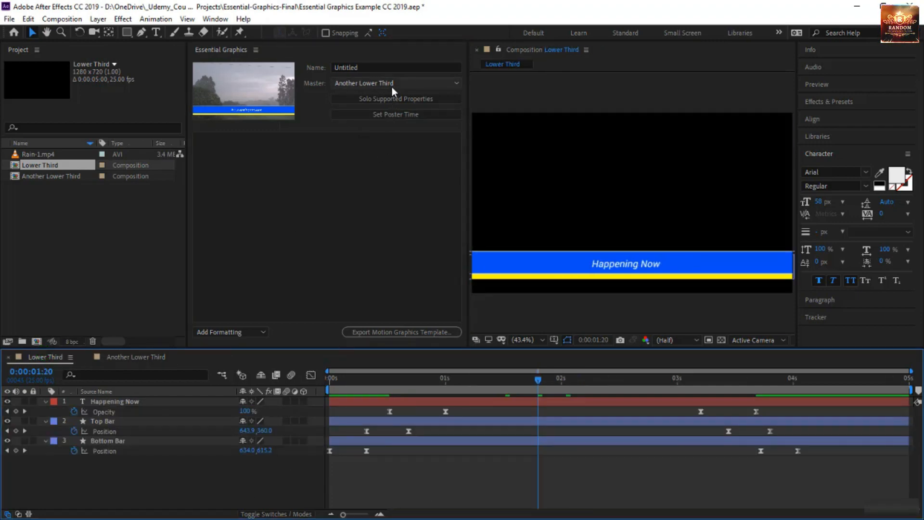
{"action": "left_click", "coordinate": [392, 85]}
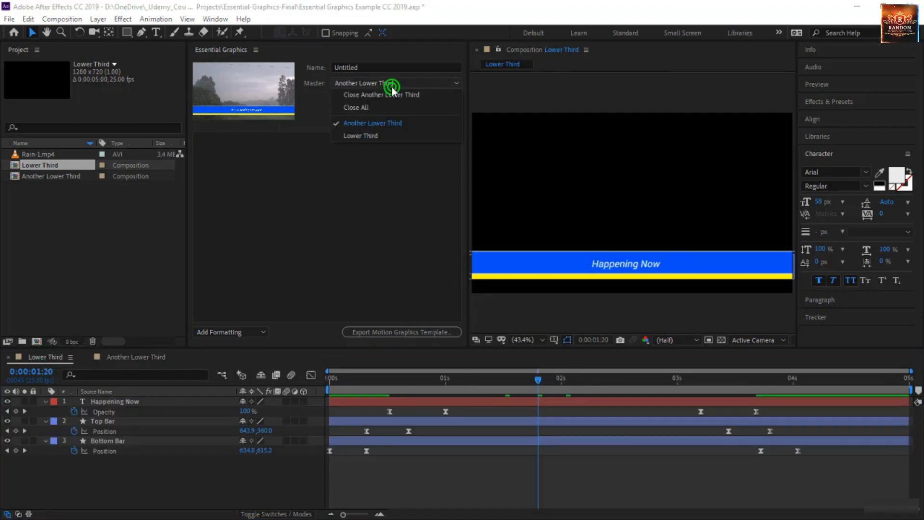
{"action": "left_click", "coordinate": [381, 133]}
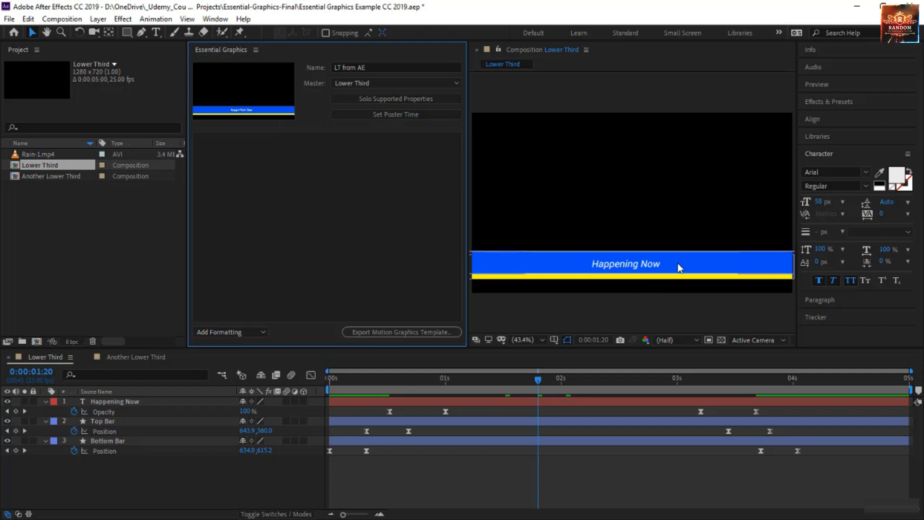
Select the Top Bar, Bottom Bar and Happening Now layers in turn to identify the elements of the lower third.
{"action": "left_click", "coordinate": [535, 262]}
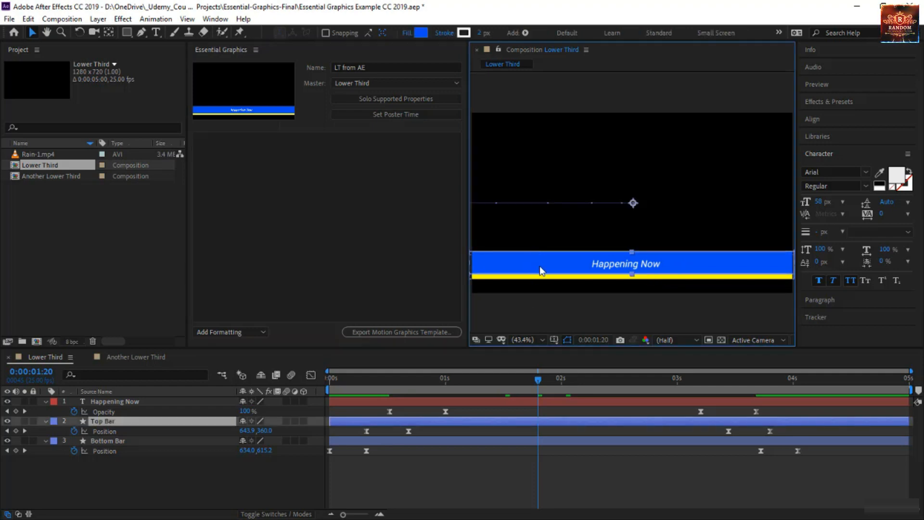
{"action": "left_click", "coordinate": [546, 277]}
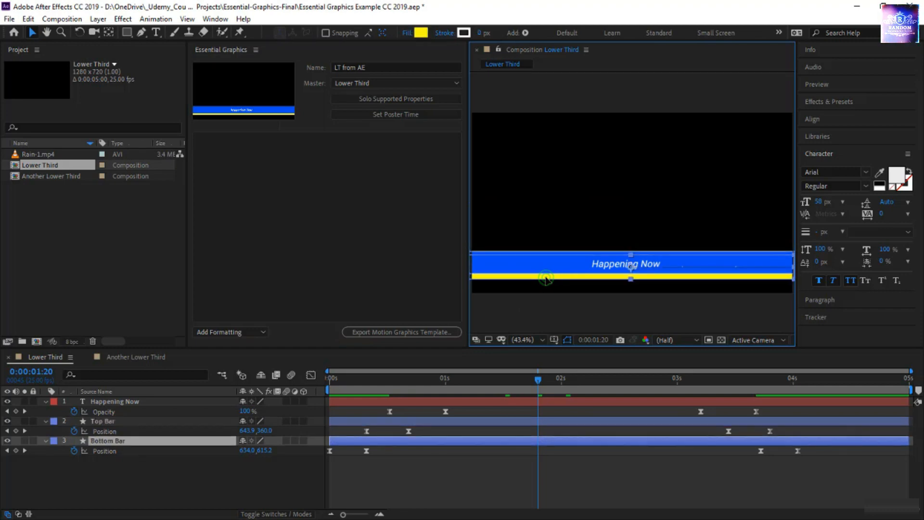
{"action": "left_click", "coordinate": [577, 234]}
{"action": "left_click", "coordinate": [613, 264]}
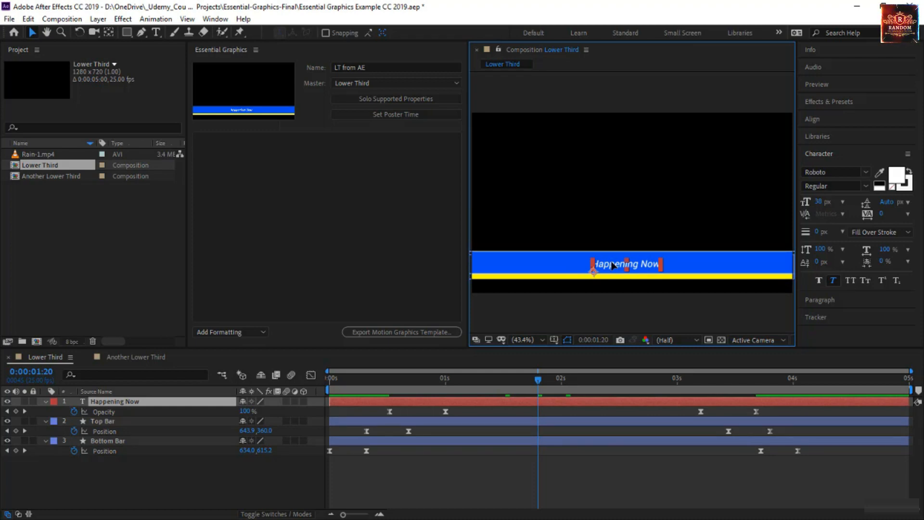
{"action": "left_click", "coordinate": [510, 256]}
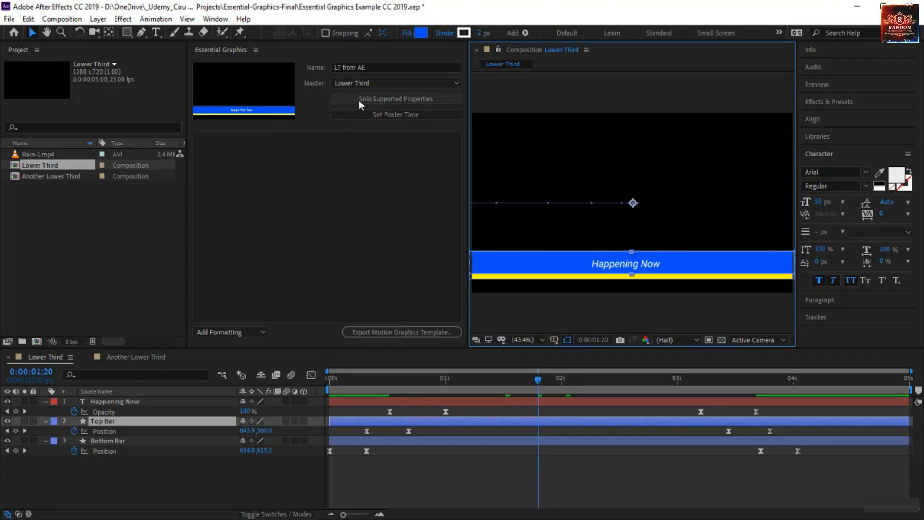
Solo the supported properties of the Lower Third composition, and enlarge the timeline to review them across all three layers.
{"action": "left_click", "coordinate": [436, 99]}
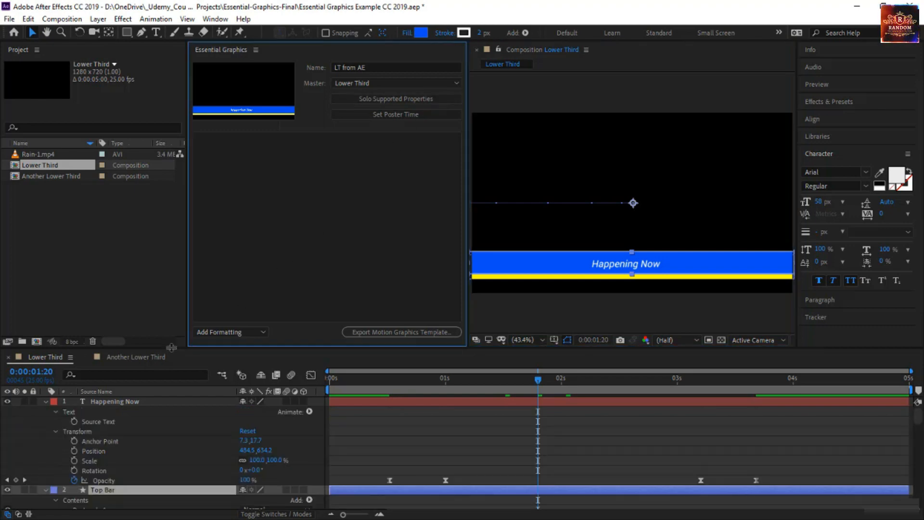
{"action": "left_click_drag", "start_coordinate": [166, 347], "coordinate": [168, 260]}
{"action": "scroll", "coordinate": [155, 365], "scroll_direction": "down", "scroll_amount": 12}
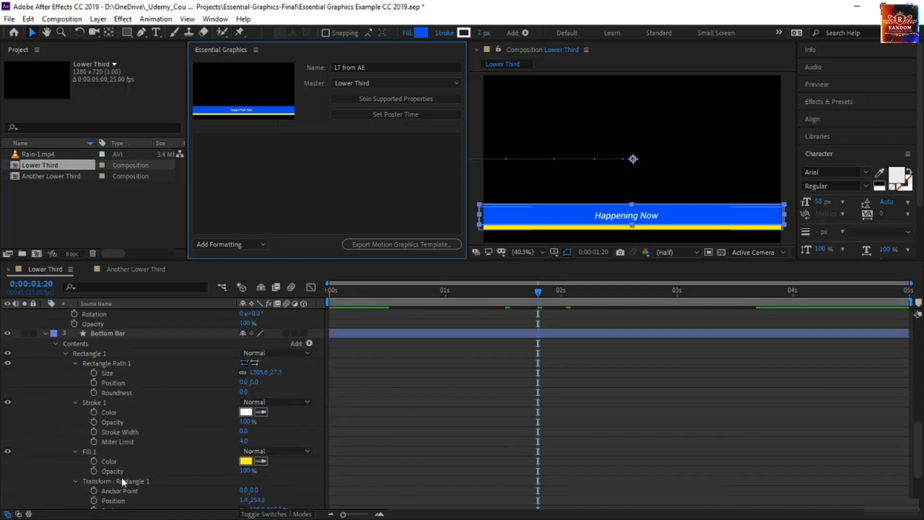
{"action": "scroll", "coordinate": [149, 412], "scroll_direction": "up", "scroll_amount": 5}
{"action": "scroll", "coordinate": [148, 412], "scroll_direction": "up", "scroll_amount": 8}
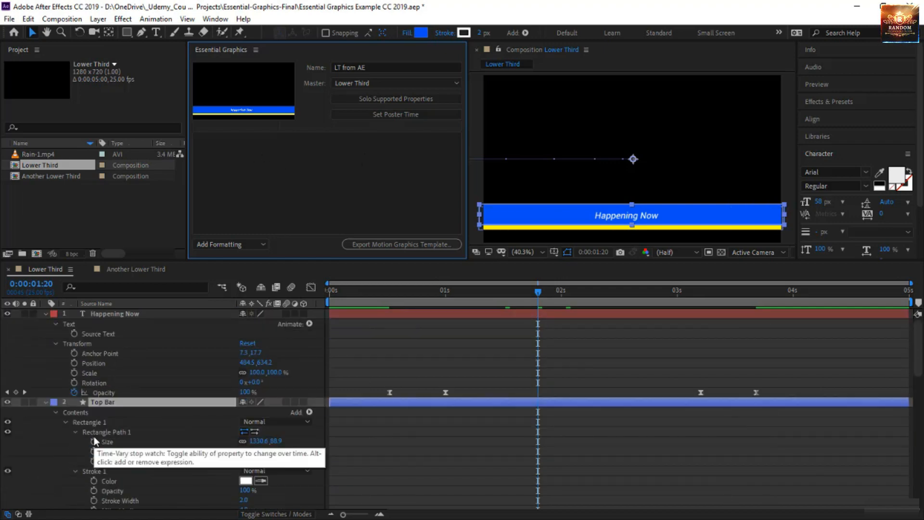
{"action": "scroll", "coordinate": [146, 361], "scroll_direction": "down", "scroll_amount": 4}
{"action": "scroll", "coordinate": [145, 360], "scroll_direction": "up", "scroll_amount": 4}
{"action": "scroll", "coordinate": [147, 368], "scroll_direction": "down", "scroll_amount": 8}
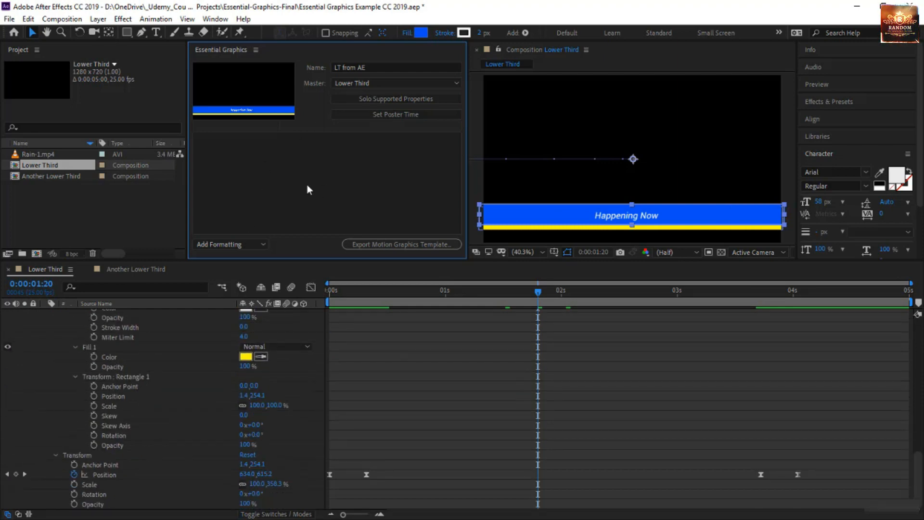
Add the Source Text property of the Happening Now layer to the Lower Third template's controls.
{"action": "scroll", "coordinate": [153, 435], "scroll_direction": "down", "scroll_amount": 5}
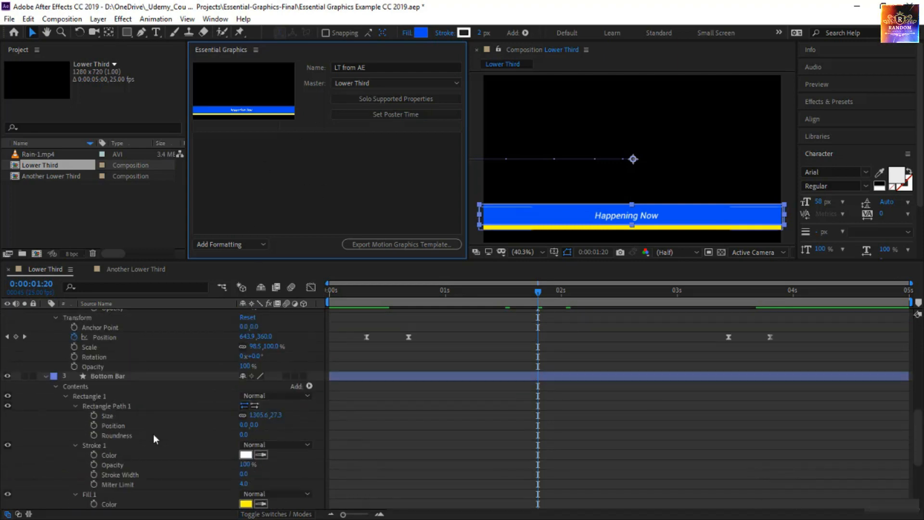
{"action": "scroll", "coordinate": [153, 434], "scroll_direction": "up", "scroll_amount": 4}
{"action": "scroll", "coordinate": [153, 434], "scroll_direction": "down", "scroll_amount": 4}
{"action": "scroll", "coordinate": [153, 434], "scroll_direction": "up", "scroll_amount": 4}
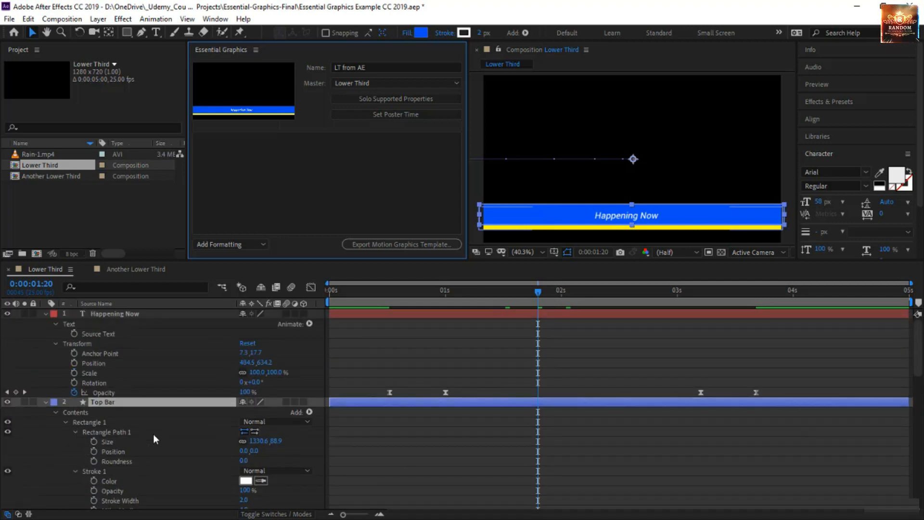
{"action": "left_click", "coordinate": [129, 313]}
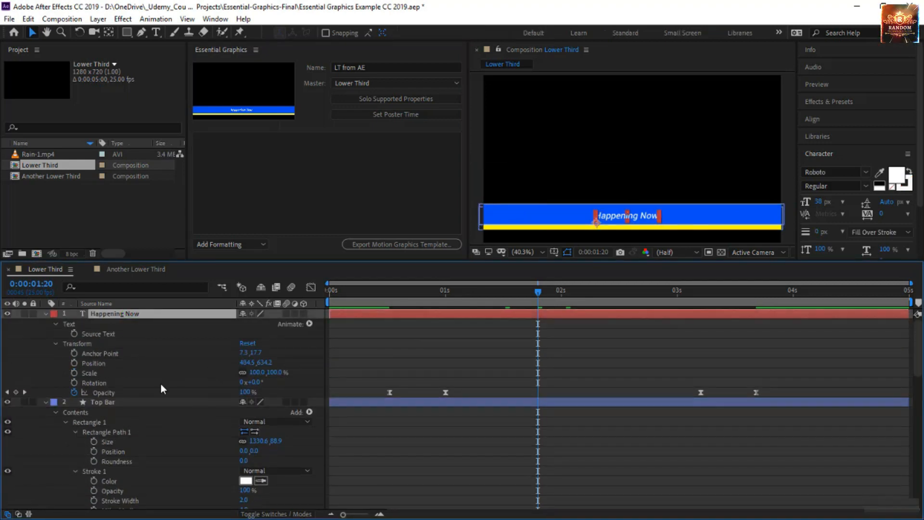
{"action": "left_click", "coordinate": [97, 334]}
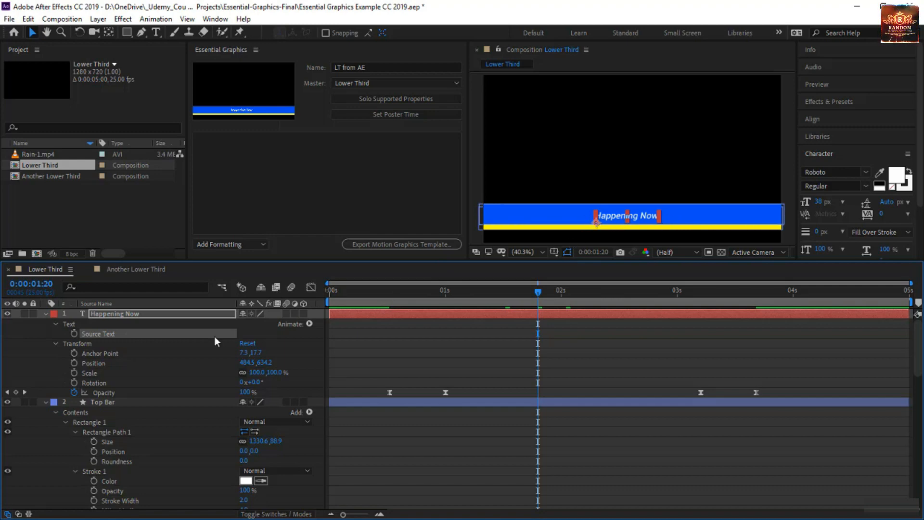
{"action": "left_click", "coordinate": [176, 333]}
{"action": "left_click_drag", "start_coordinate": [177, 333], "coordinate": [305, 148]}
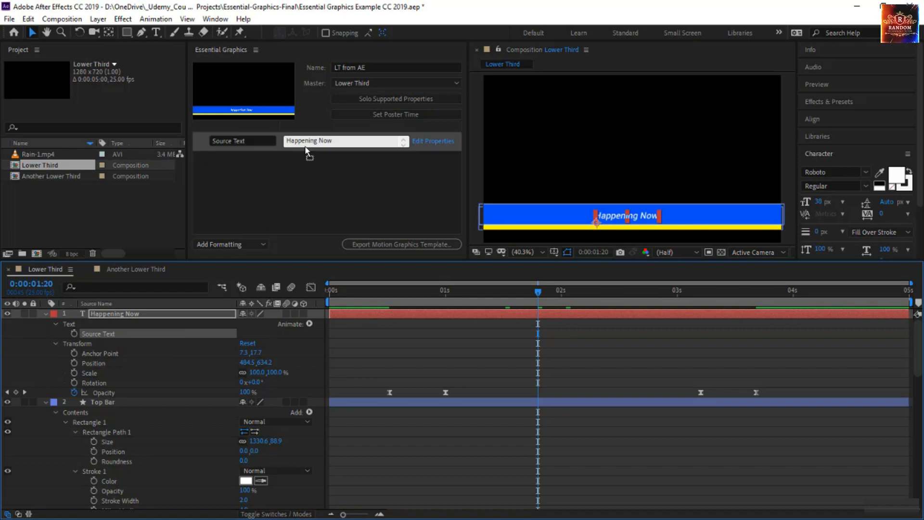
{"action": "left_click", "coordinate": [239, 151]}
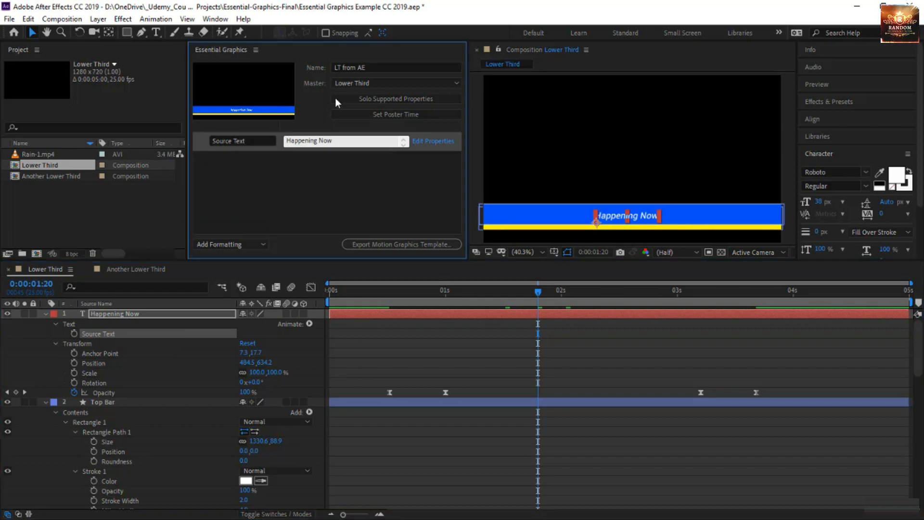
Enable custom font selection, font size adjustment and faux styles for the Source Text control, and view its font list.
{"action": "left_click", "coordinate": [448, 145]}
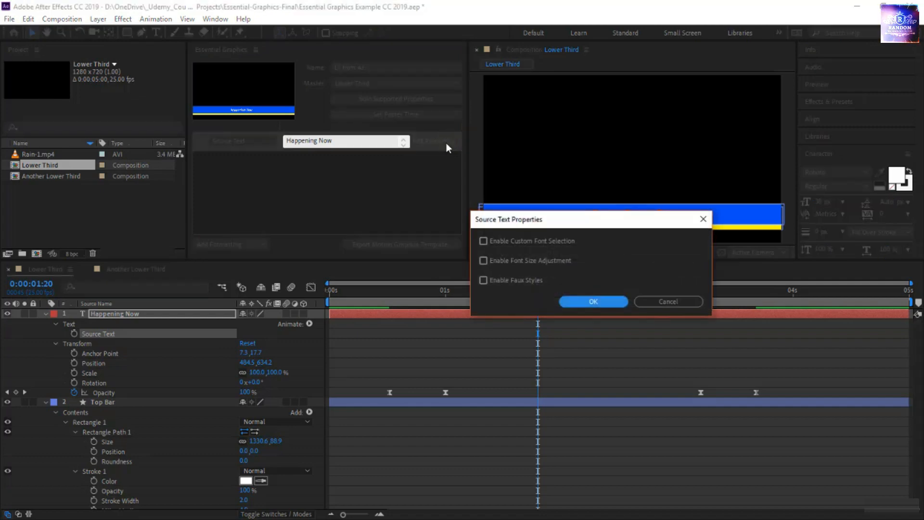
{"action": "left_click_drag", "start_coordinate": [551, 224], "coordinate": [478, 195]}
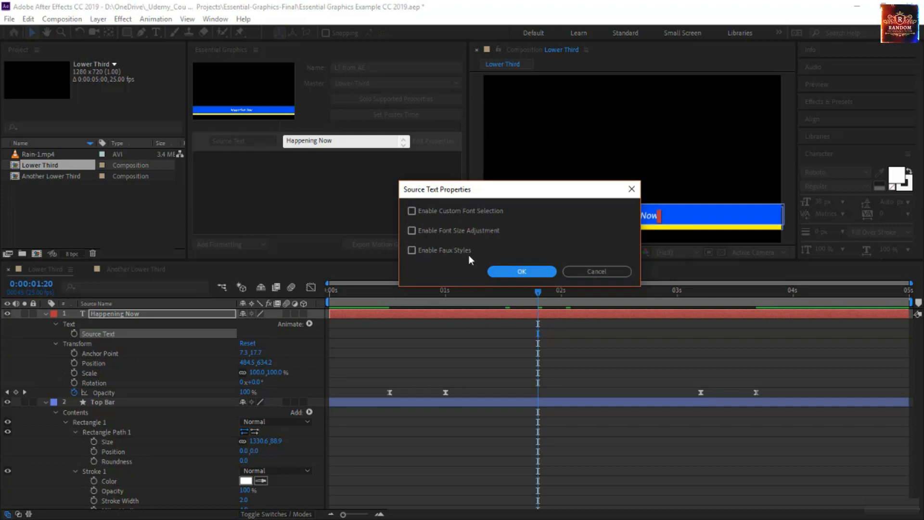
{"action": "left_click", "coordinate": [410, 211]}
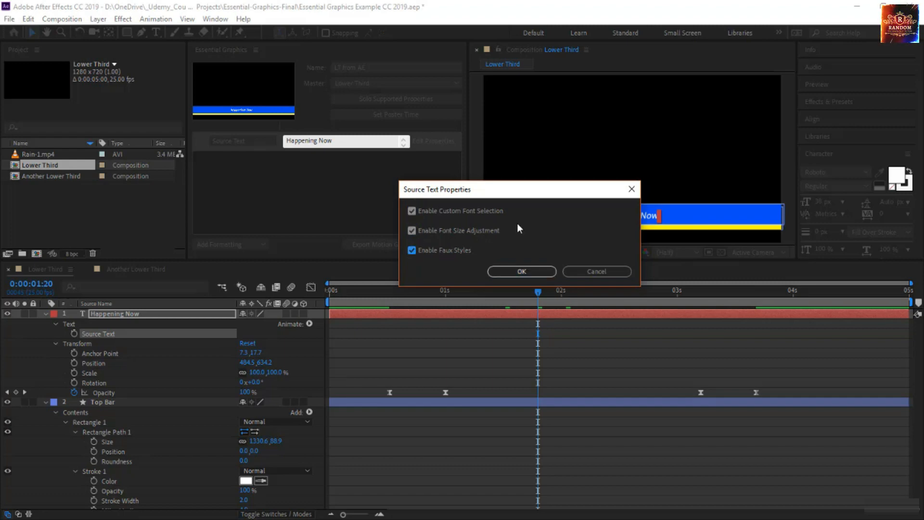
{"action": "left_click", "coordinate": [523, 271]}
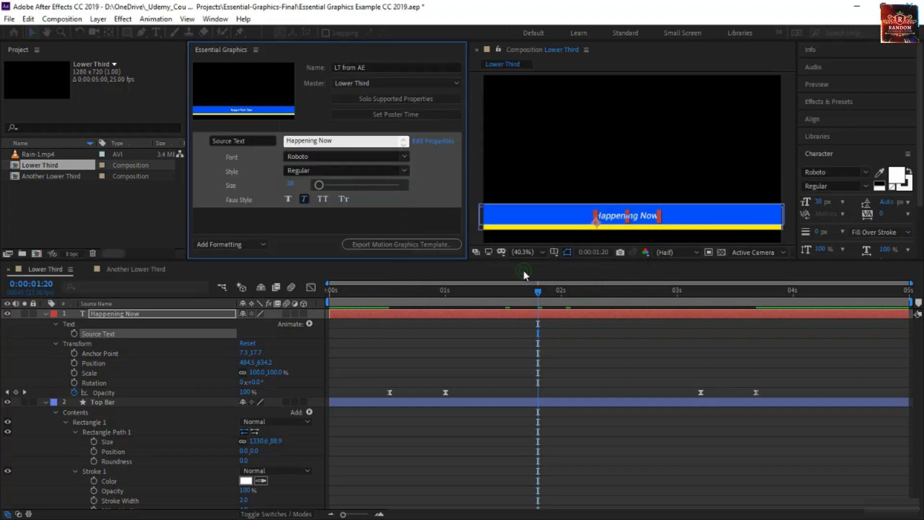
{"action": "left_click", "coordinate": [405, 157]}
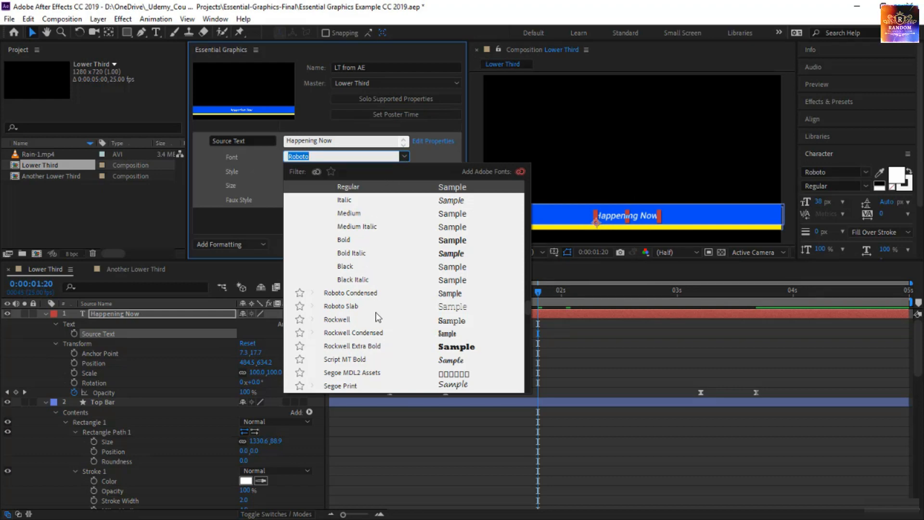
{"action": "left_click", "coordinate": [435, 157]}
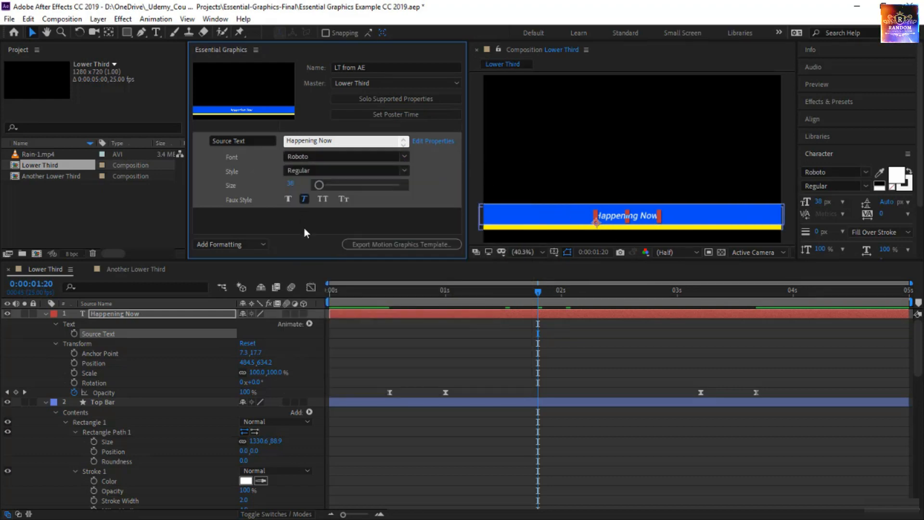
Enlarge the Essential Graphics area and go through the Size, Position and Roundness properties of the Top Bar's rectangle path.
{"action": "scroll", "coordinate": [143, 368], "scroll_direction": "down", "scroll_amount": 4}
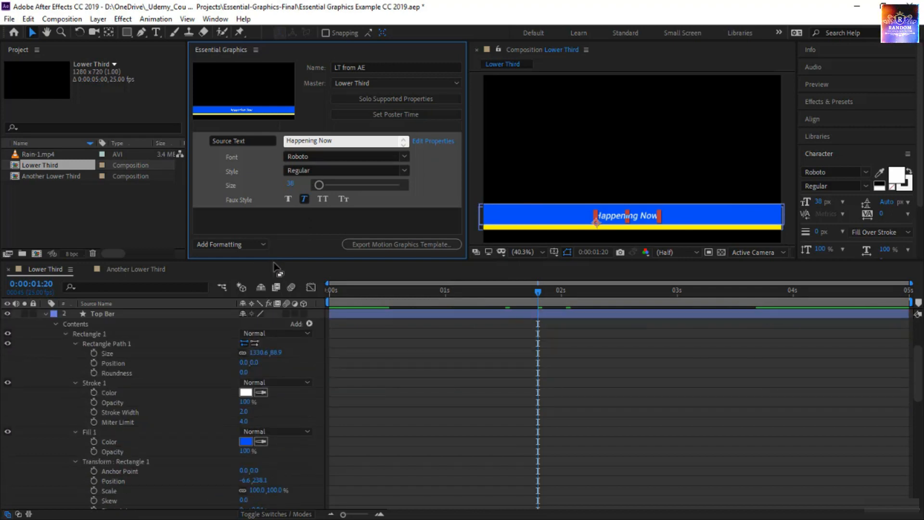
{"action": "left_click_drag", "start_coordinate": [277, 268], "coordinate": [278, 320]}
{"action": "scroll", "coordinate": [132, 406], "scroll_direction": "down", "scroll_amount": 1}
{"action": "scroll", "coordinate": [132, 407], "scroll_direction": "up", "scroll_amount": 1}
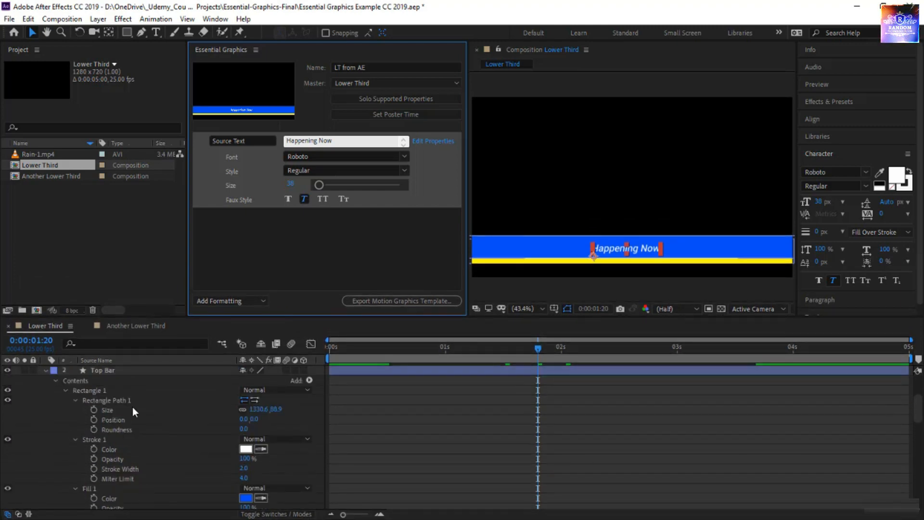
{"action": "left_click", "coordinate": [117, 403]}
{"action": "left_click", "coordinate": [118, 410]}
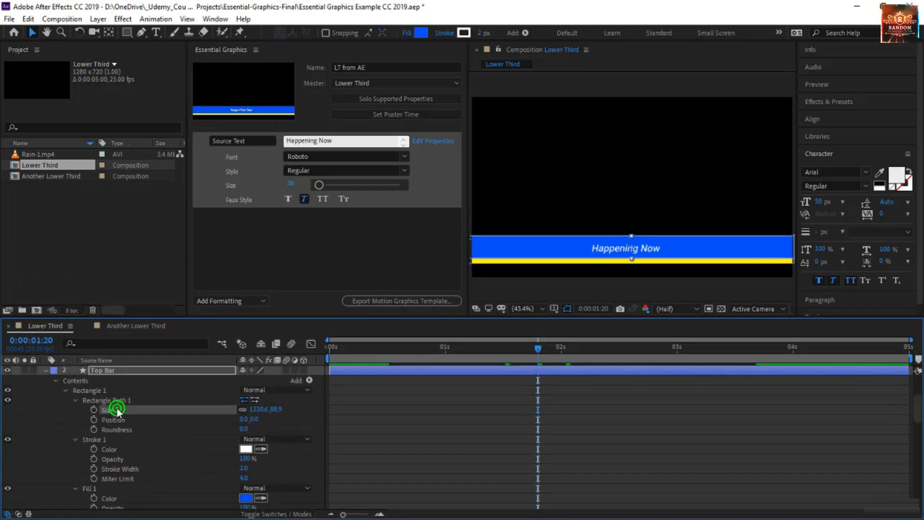
{"action": "left_click", "coordinate": [122, 420]}
{"action": "left_click", "coordinate": [124, 428]}
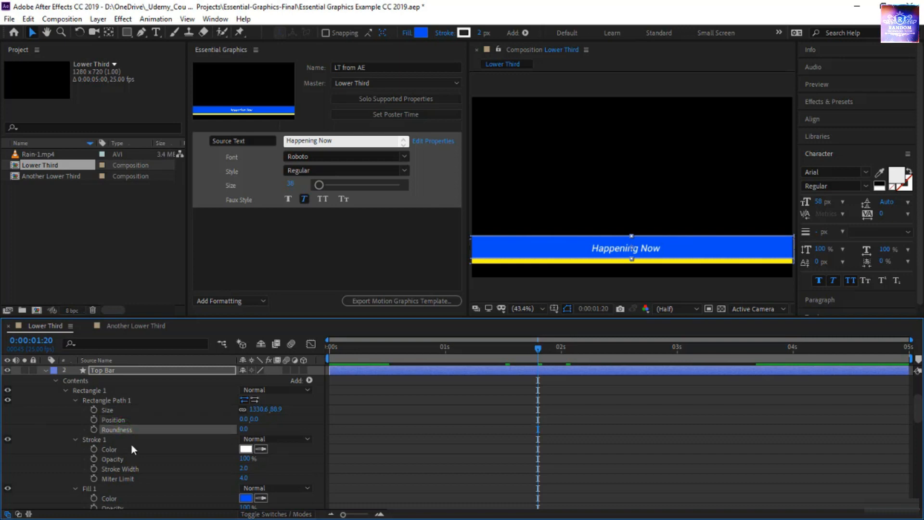
Add the Color and Stroke Width properties of the Top Bar's Stroke 1 to the template controls.
{"action": "scroll", "coordinate": [131, 445], "scroll_direction": "down", "scroll_amount": 2}
{"action": "left_click", "coordinate": [103, 381]}
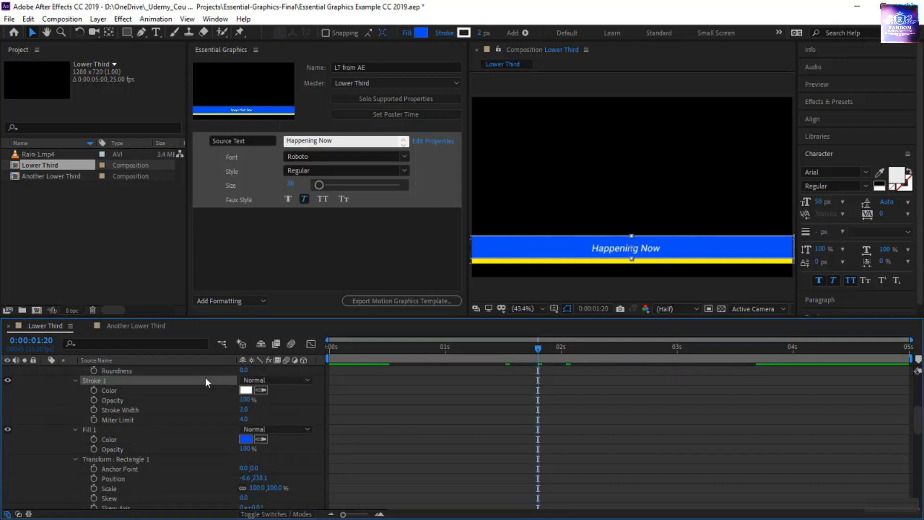
{"action": "left_click", "coordinate": [130, 394]}
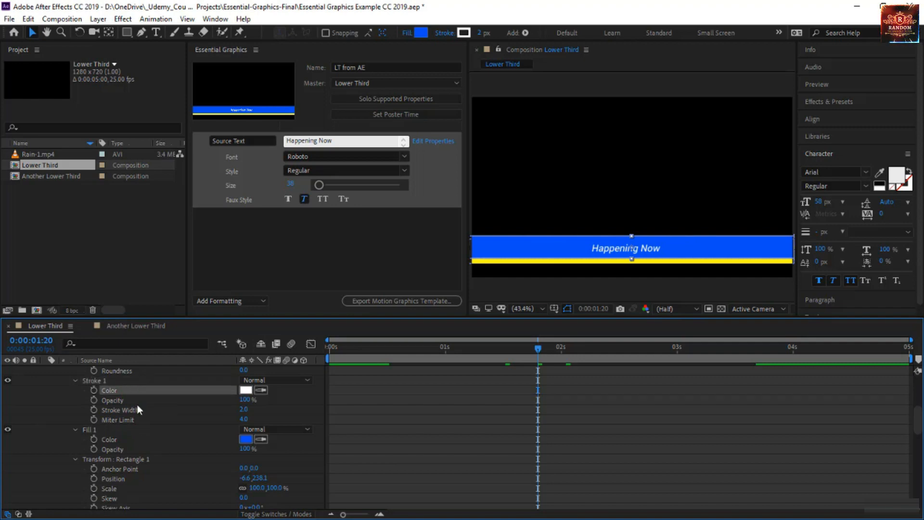
{"action": "left_click", "coordinate": [137, 407]}
{"action": "mouse_move", "coordinate": [133, 388]}
{"action": "left_mouse_down"}
{"action": "mouse_move", "coordinate": [191, 309]}
{"action": "mouse_move", "coordinate": [255, 261]}
{"action": "left_mouse_up"}
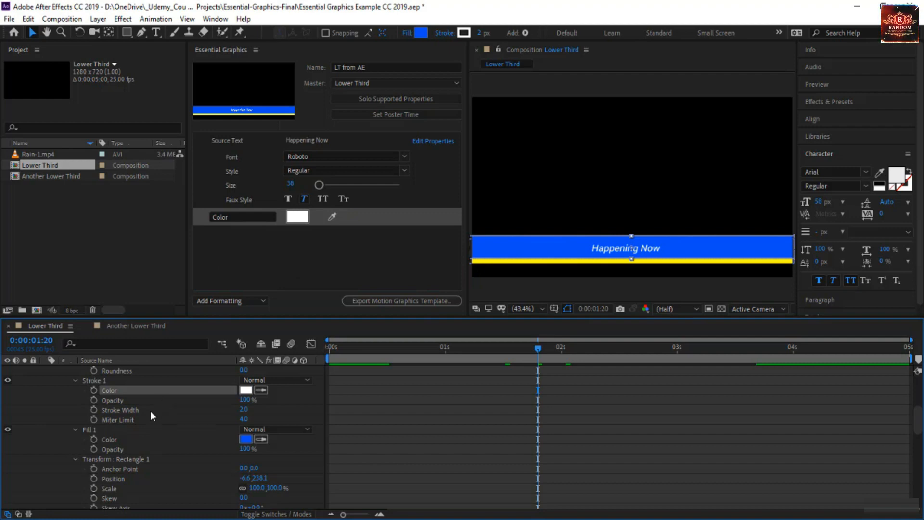
{"action": "left_click_drag", "start_coordinate": [150, 411], "coordinate": [273, 255]}
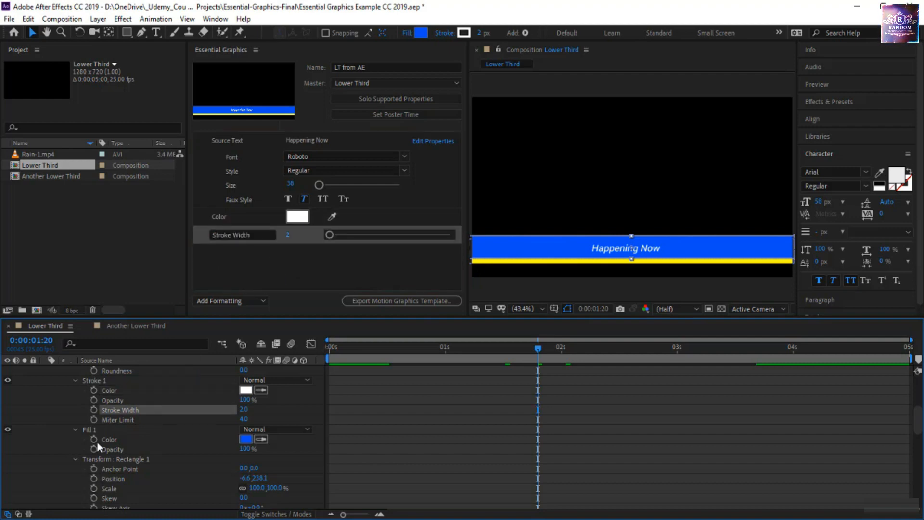
Add the Top Bar's Fill 1 Color and its Rectangle 1 transform Opacity to the template controls.
{"action": "left_click_drag", "start_coordinate": [113, 438], "coordinate": [273, 263]}
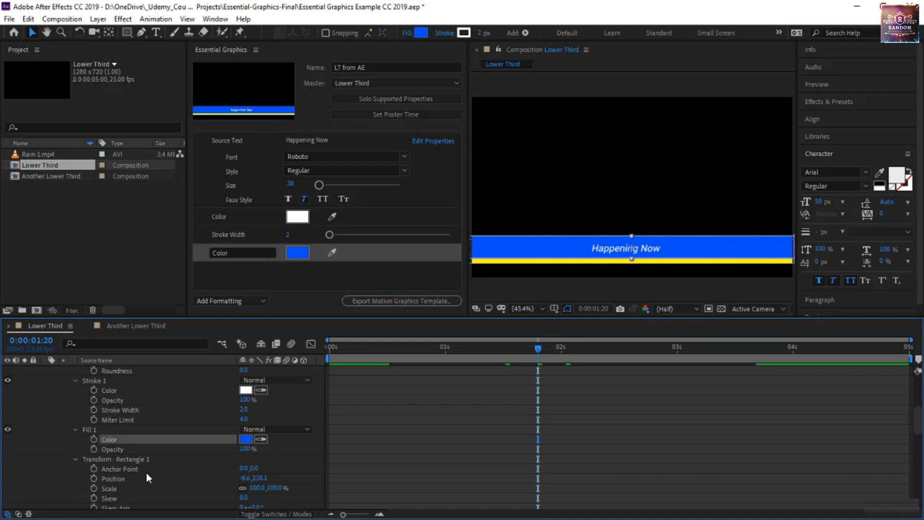
{"action": "scroll", "coordinate": [146, 473], "scroll_direction": "down", "scroll_amount": 3}
{"action": "scroll", "coordinate": [134, 450], "scroll_direction": "up", "scroll_amount": 2}
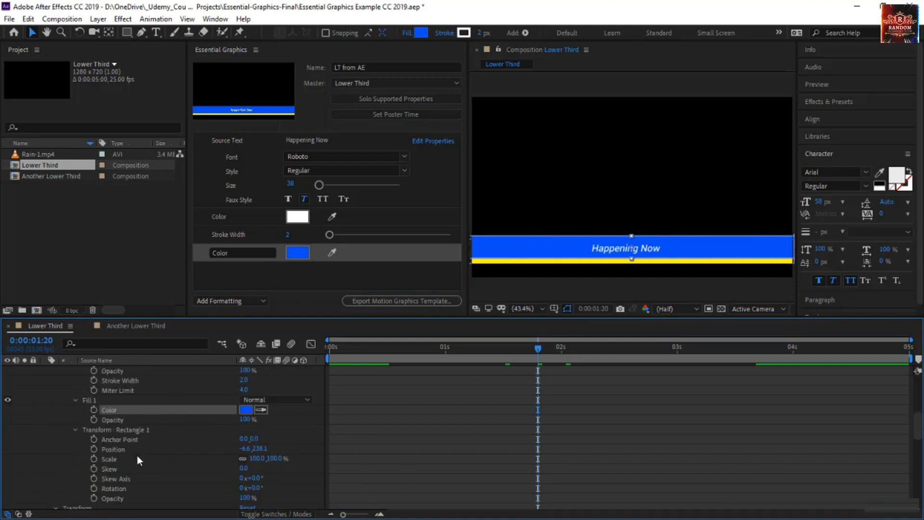
{"action": "scroll", "coordinate": [137, 460], "scroll_direction": "down", "scroll_amount": 1}
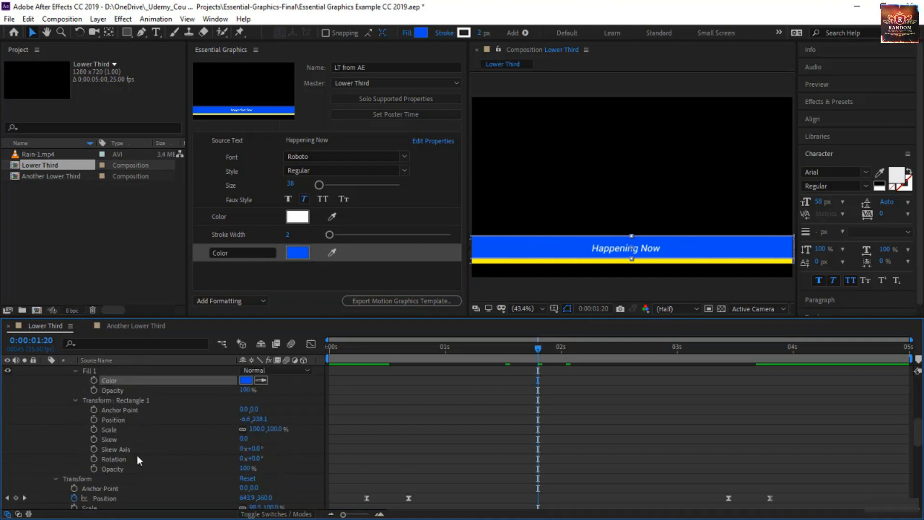
{"action": "left_click_drag", "start_coordinate": [121, 471], "coordinate": [258, 268]}
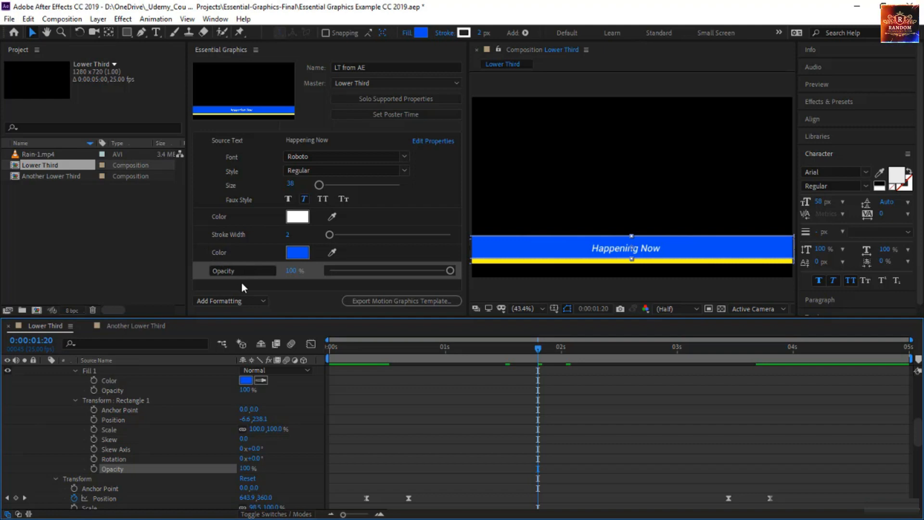
Add a group to the template controls.
{"action": "left_click", "coordinate": [245, 301]}
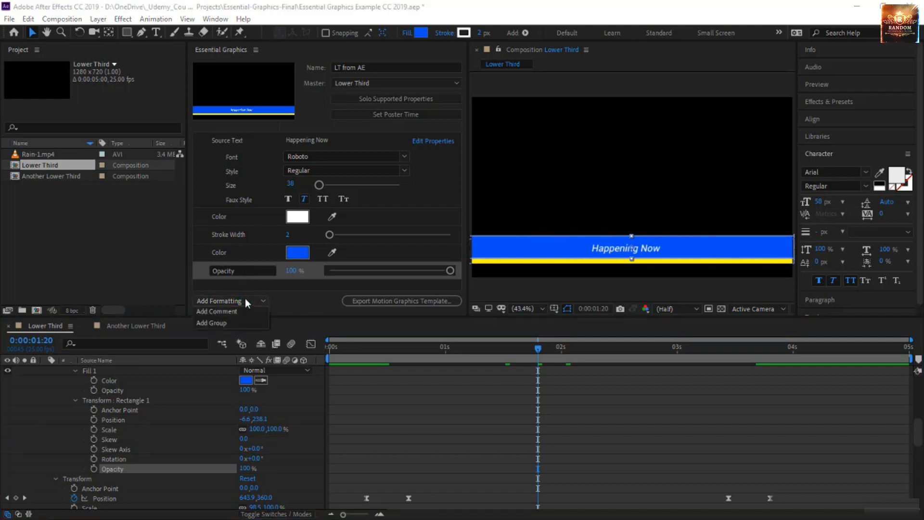
{"action": "left_click", "coordinate": [264, 290]}
{"action": "left_click", "coordinate": [222, 303]}
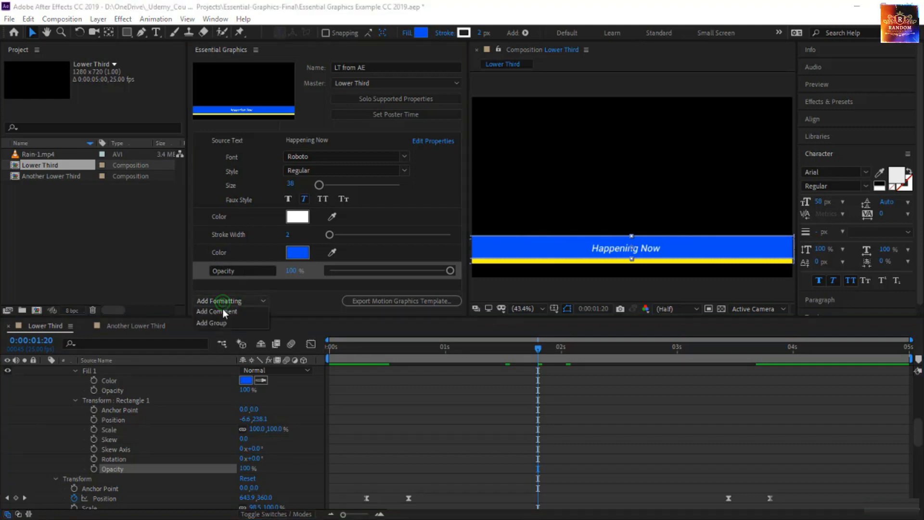
{"action": "left_click", "coordinate": [220, 324]}
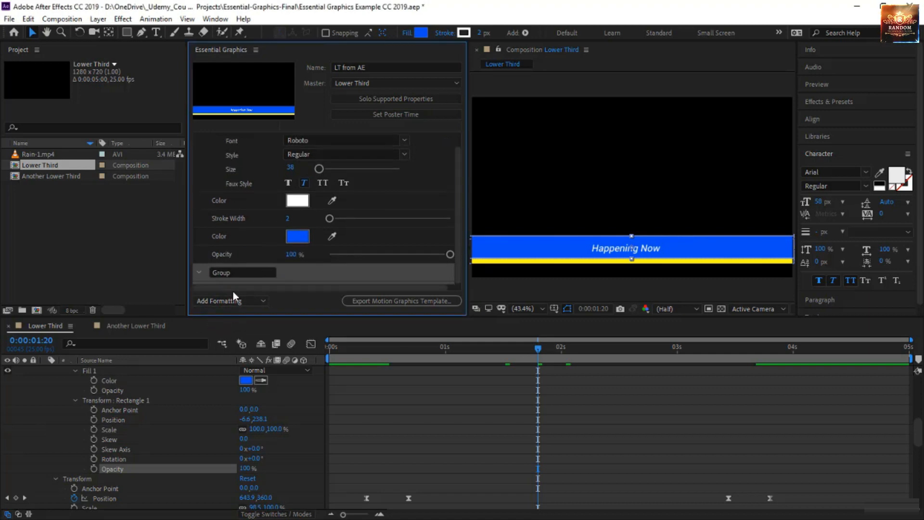
Move the white stroke Color, Stroke Width, blue fill Color and Opacity controls into the group.
{"action": "left_click", "coordinate": [242, 200]}
{"action": "left_click_drag", "start_coordinate": [242, 200], "coordinate": [238, 269]}
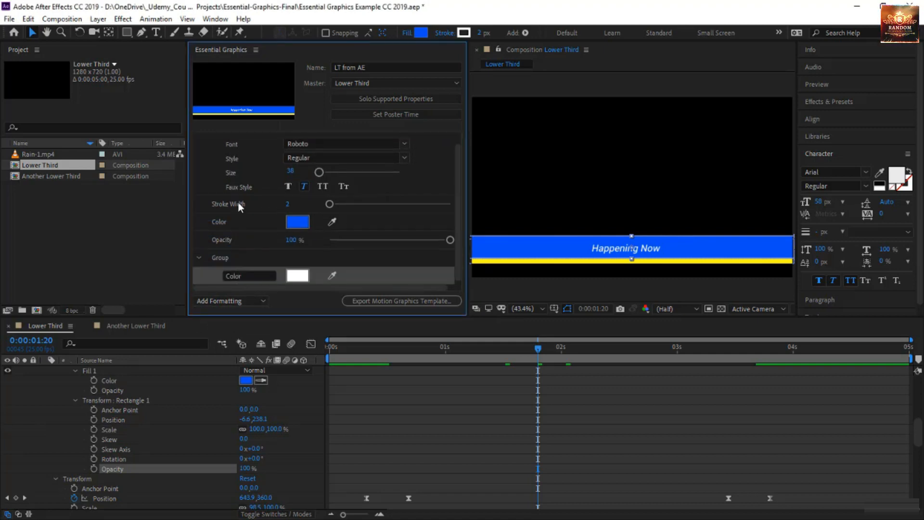
{"action": "left_click", "coordinate": [238, 203]}
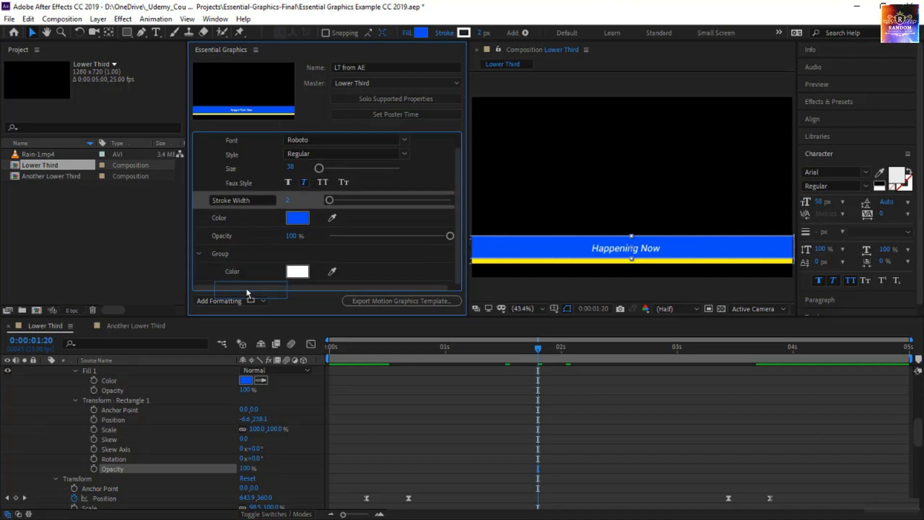
{"action": "left_click_drag", "start_coordinate": [243, 252], "coordinate": [244, 252]}
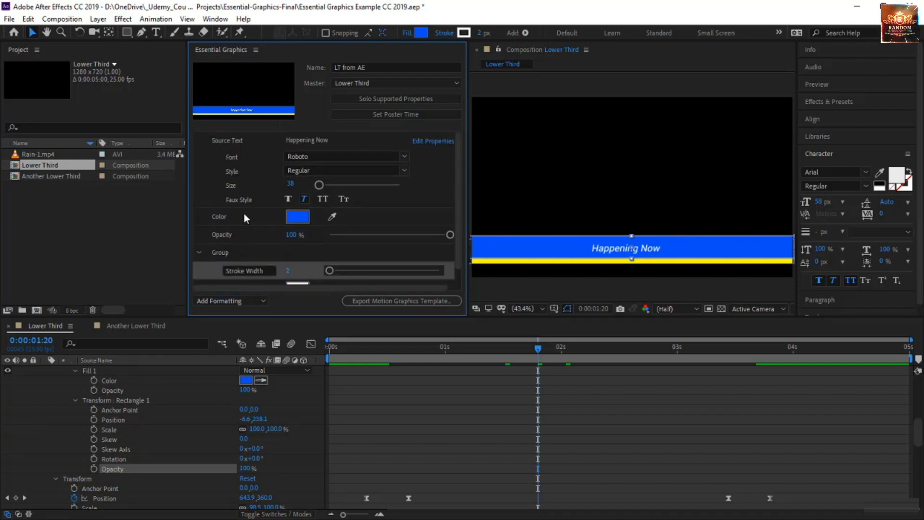
{"action": "left_click_drag", "start_coordinate": [244, 212], "coordinate": [248, 255]}
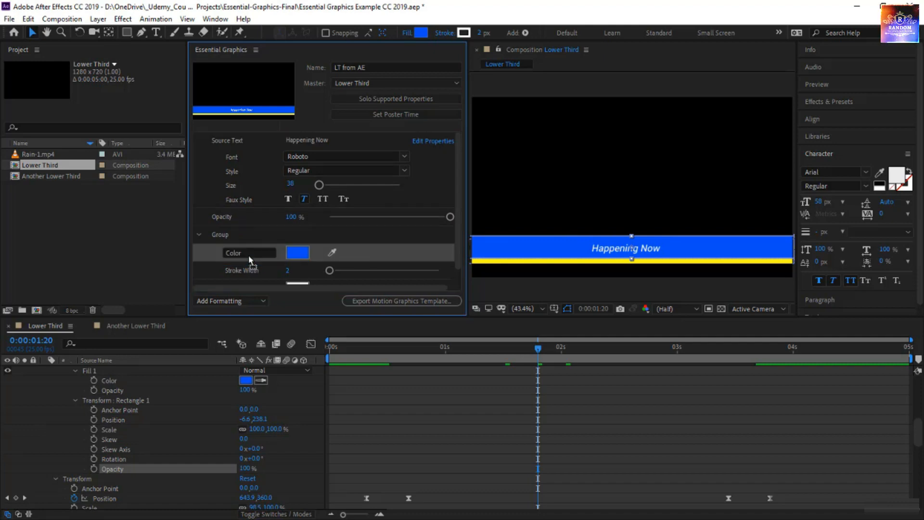
{"action": "left_click_drag", "start_coordinate": [244, 220], "coordinate": [247, 257]}
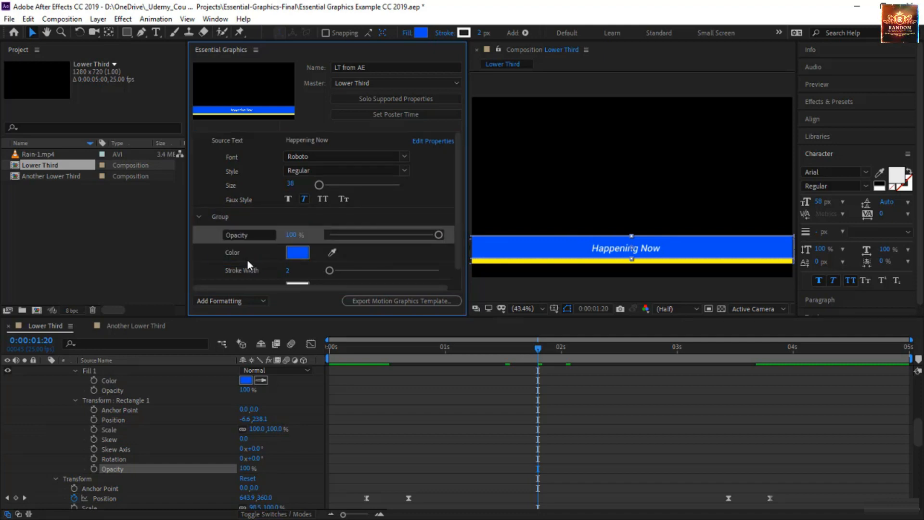
Rename the blue fill Color control in the group to "BG Color".
{"action": "scroll", "coordinate": [256, 247], "scroll_direction": "down", "scroll_amount": 1}
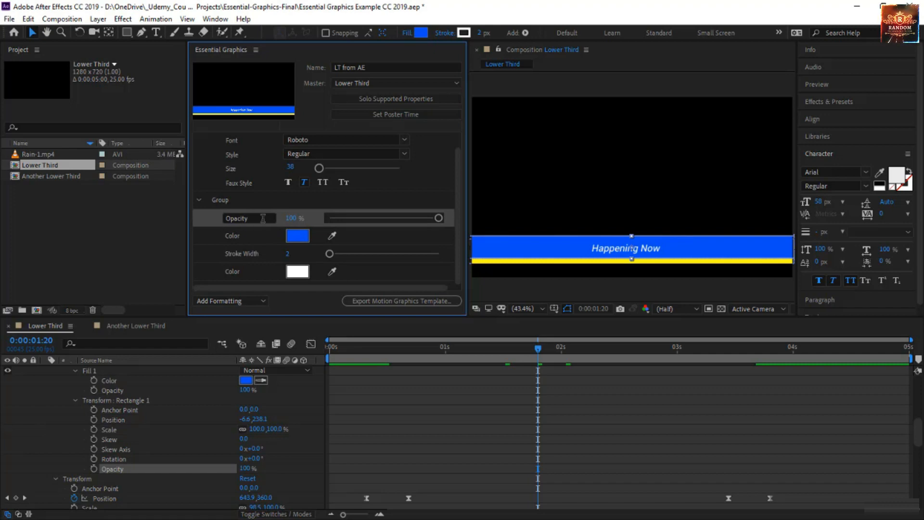
{"action": "left_click", "coordinate": [234, 237]}
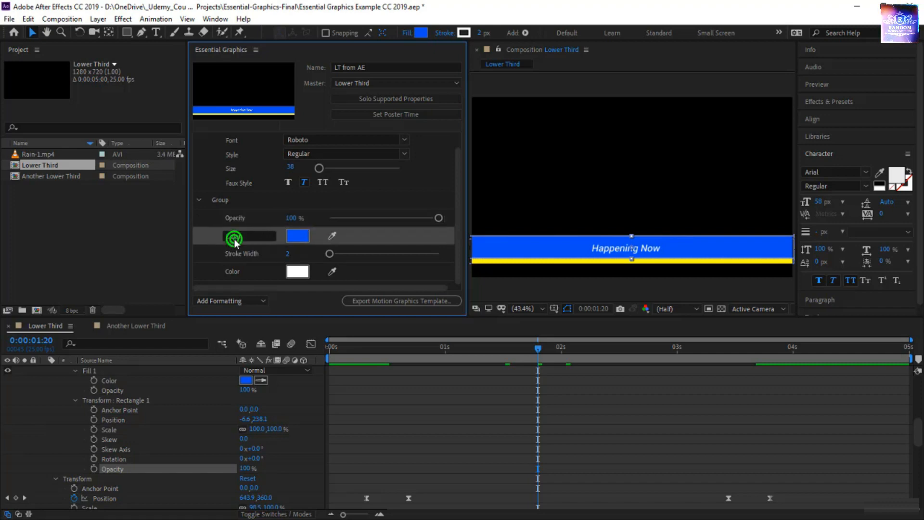
{"action": "left_click", "coordinate": [259, 236]}
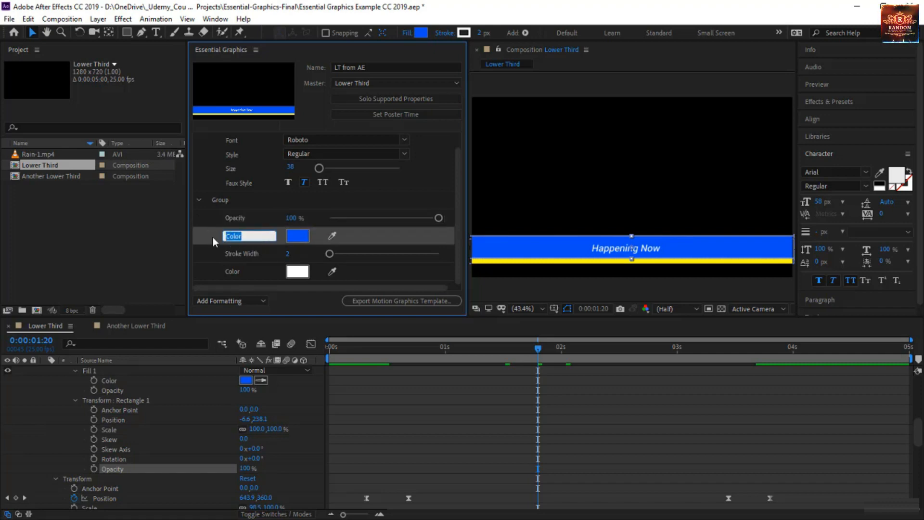
{"action": "type", "text": "BG "}
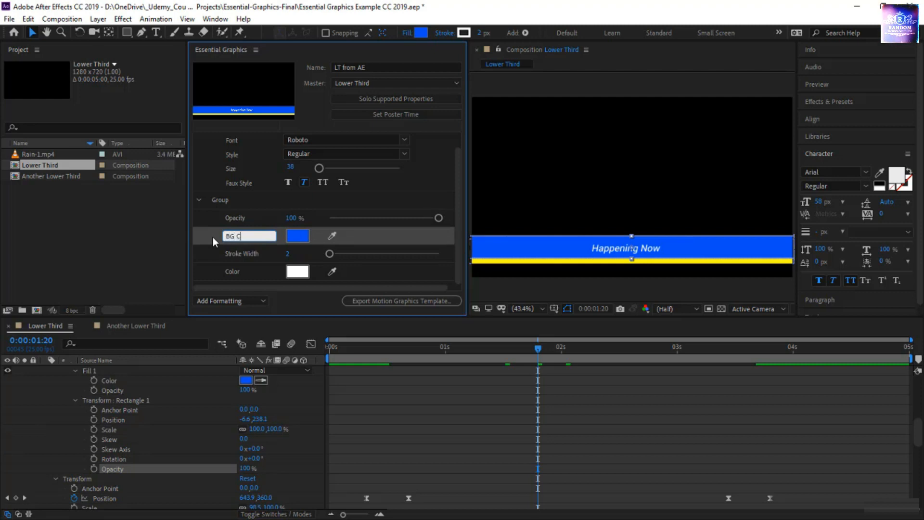
{"action": "type", "text": "Color"}
Rename the white stroke's Color control in the group to "Stroke Color".
{"action": "left_click", "coordinate": [242, 251]}
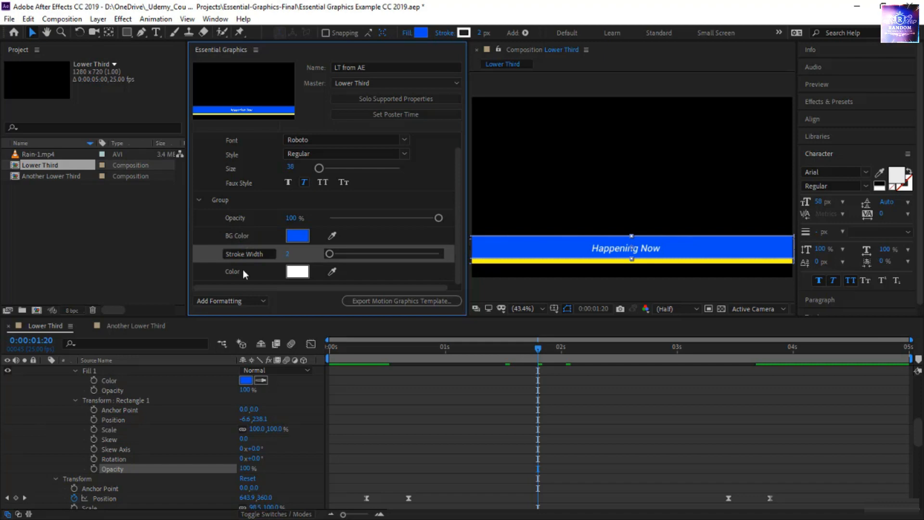
{"action": "left_click", "coordinate": [237, 273]}
{"action": "left_click", "coordinate": [262, 274]}
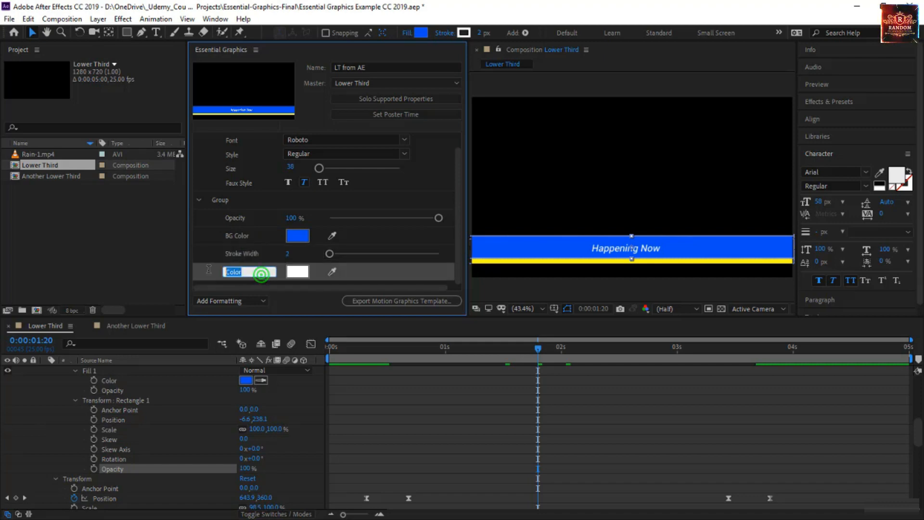
{"action": "type", "text": "Stro"}
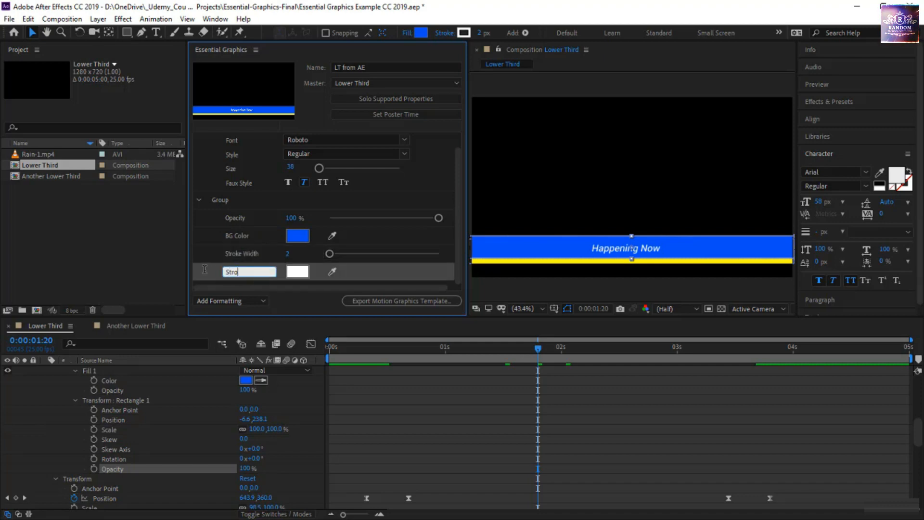
{"action": "type", "text": "ke Color"}
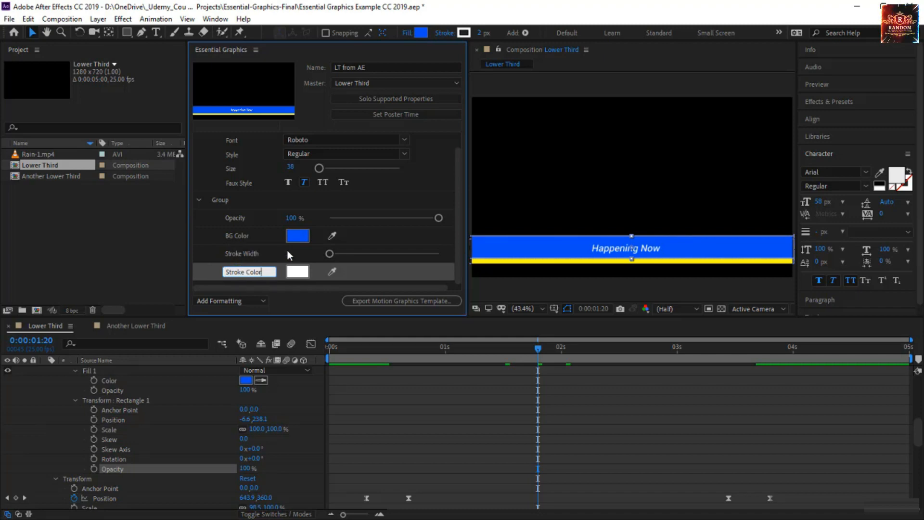
Rename the control group to "Top Bar" and collapse it.
{"action": "left_click", "coordinate": [228, 201]}
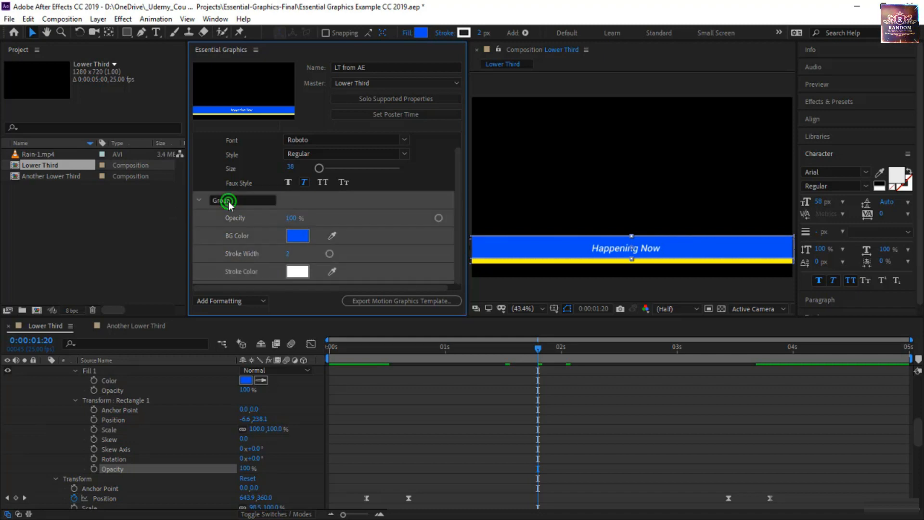
{"action": "left_click", "coordinate": [233, 200]}
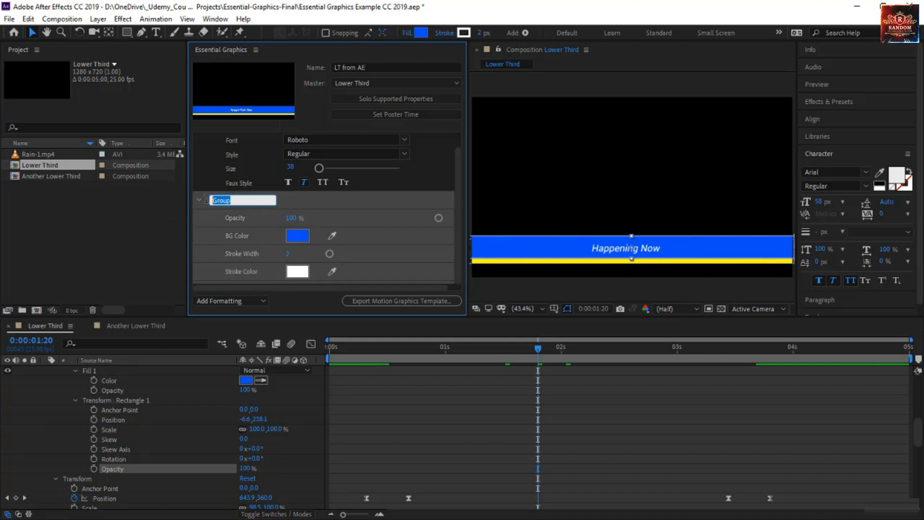
{"action": "type", "text": "T"}
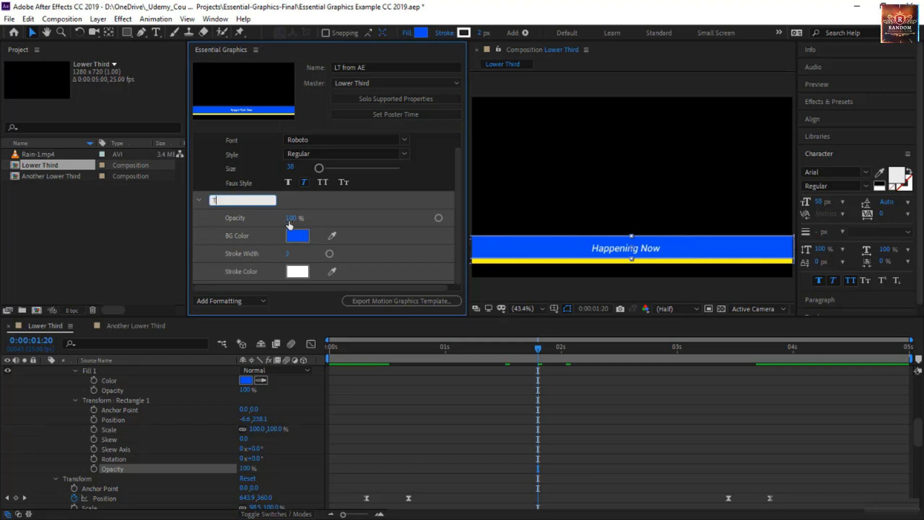
{"action": "type", "text": "op Bar"}
{"action": "key", "text": "Return"}
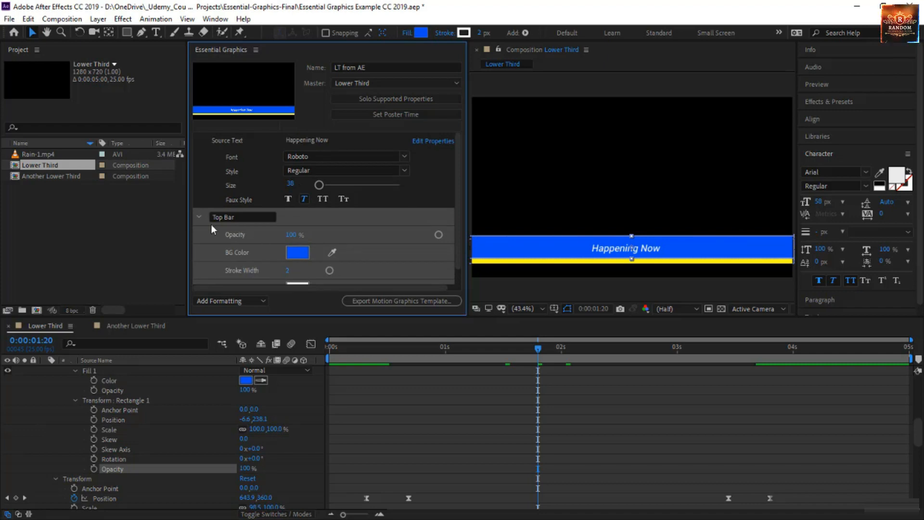
{"action": "left_click", "coordinate": [198, 216]}
{"action": "left_click", "coordinate": [236, 245]}
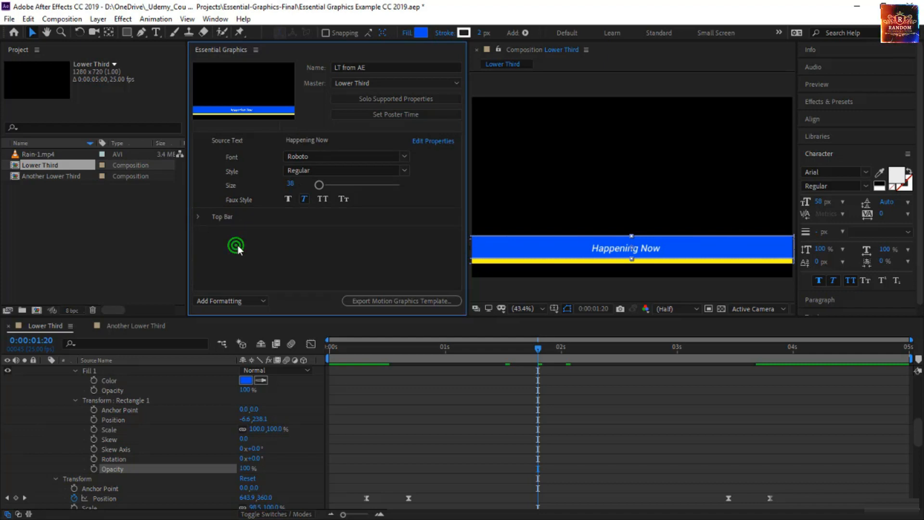
Add a second group named "Lower Bar" to the template controls.
{"action": "left_click", "coordinate": [225, 141]}
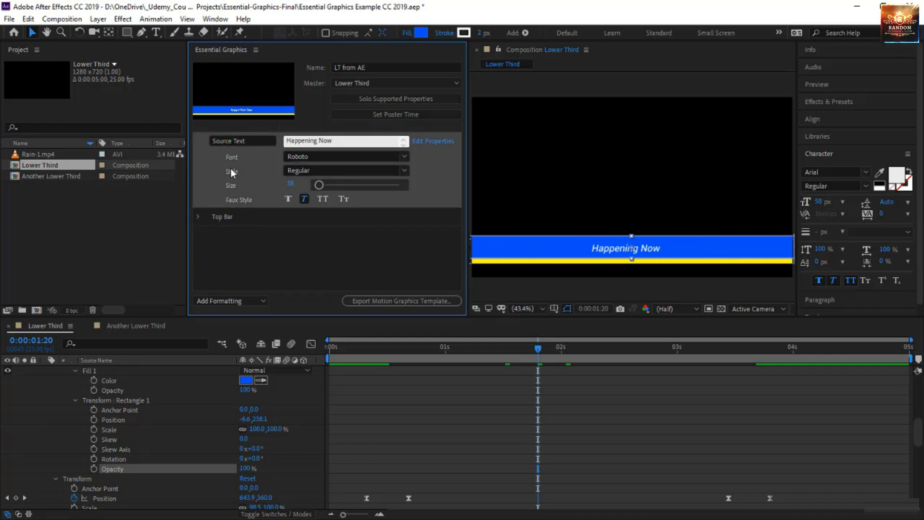
{"action": "left_click", "coordinate": [293, 255]}
{"action": "scroll", "coordinate": [177, 421], "scroll_direction": "up", "scroll_amount": 5}
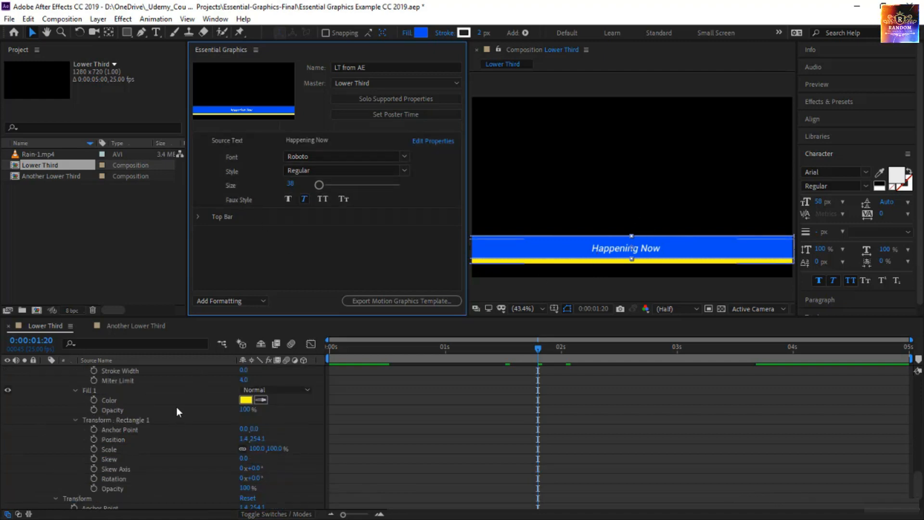
{"action": "scroll", "coordinate": [176, 407], "scroll_direction": "up", "scroll_amount": 3}
{"action": "left_click", "coordinate": [226, 302]}
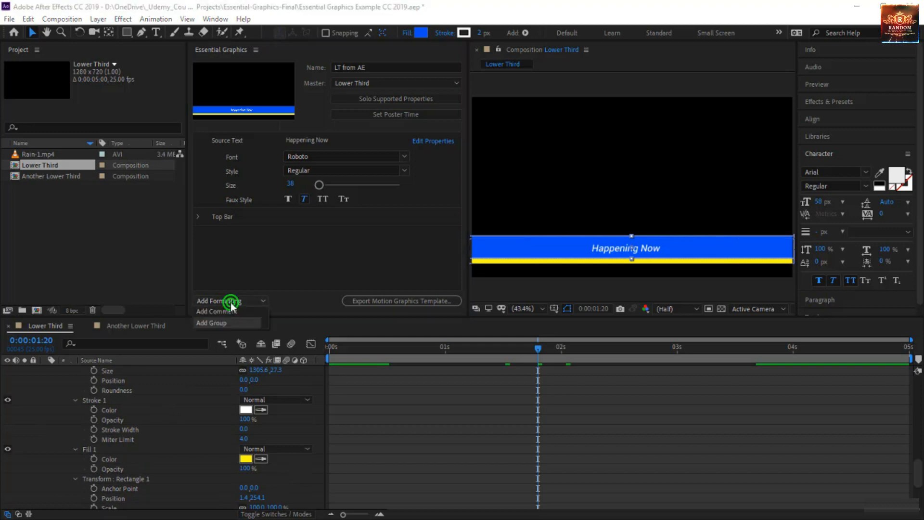
{"action": "left_click", "coordinate": [239, 326]}
{"action": "left_click", "coordinate": [244, 235]}
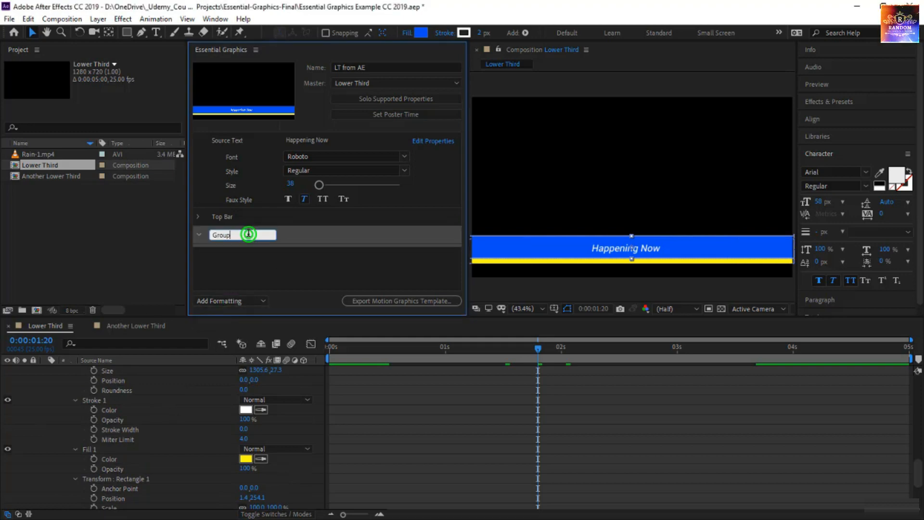
{"action": "type", "text": "Lower Bar"}
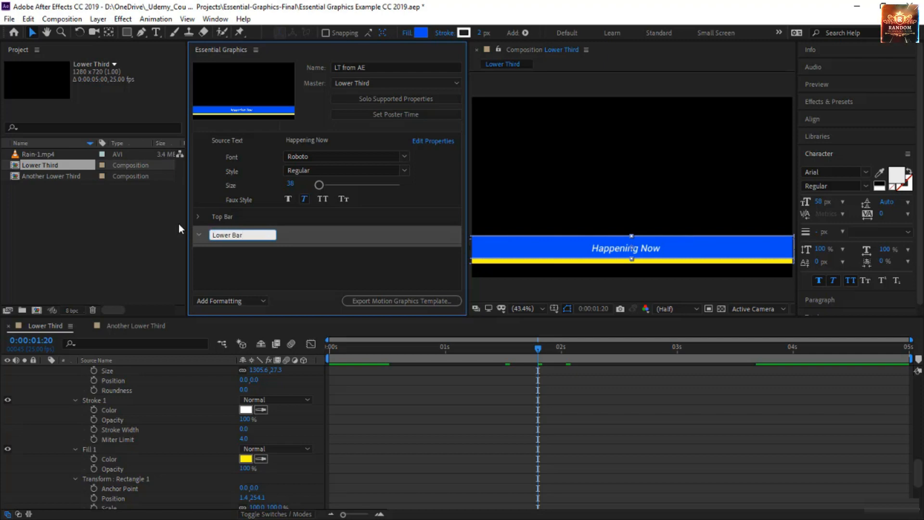
{"action": "left_click", "coordinate": [300, 262]}
Add the Bottom Bar's Fill 1 Color and its Rectangle 1 transform Opacity to the template controls.
{"action": "scroll", "coordinate": [133, 406], "scroll_direction": "up", "scroll_amount": 4}
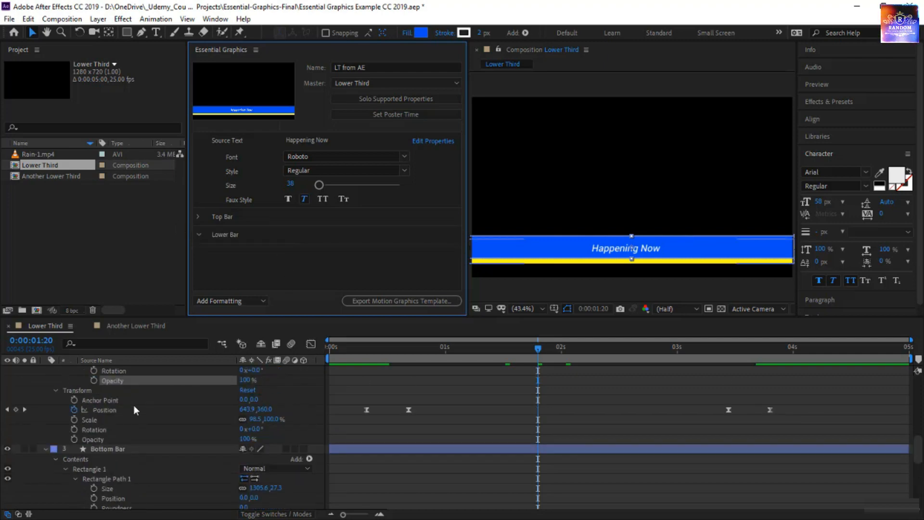
{"action": "left_click", "coordinate": [131, 448]}
{"action": "scroll", "coordinate": [131, 447], "scroll_direction": "down", "scroll_amount": 3}
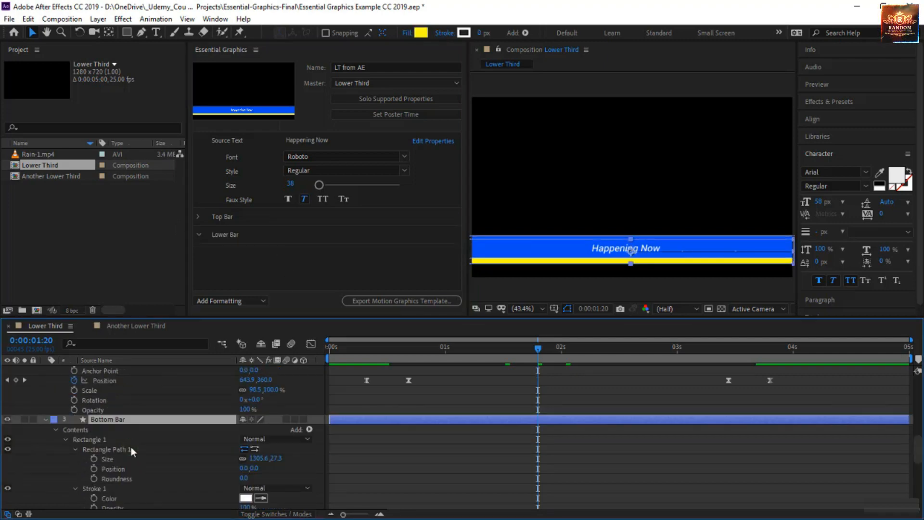
{"action": "scroll", "coordinate": [125, 449], "scroll_direction": "down", "scroll_amount": 1}
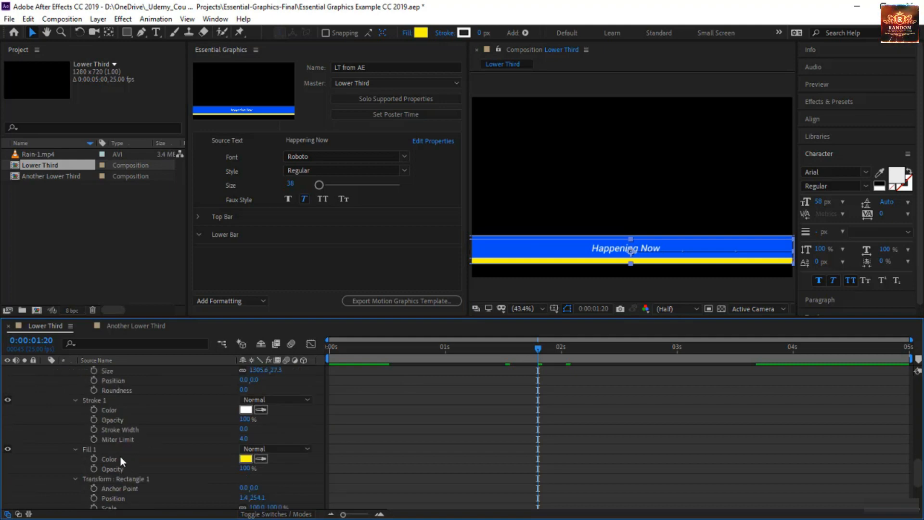
{"action": "left_click_drag", "start_coordinate": [121, 459], "coordinate": [247, 277]}
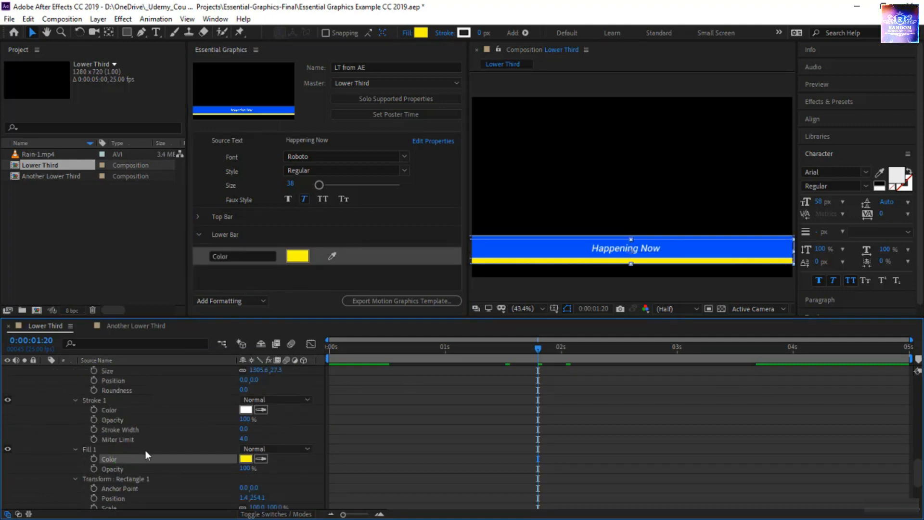
{"action": "scroll", "coordinate": [145, 474], "scroll_direction": "down", "scroll_amount": 2}
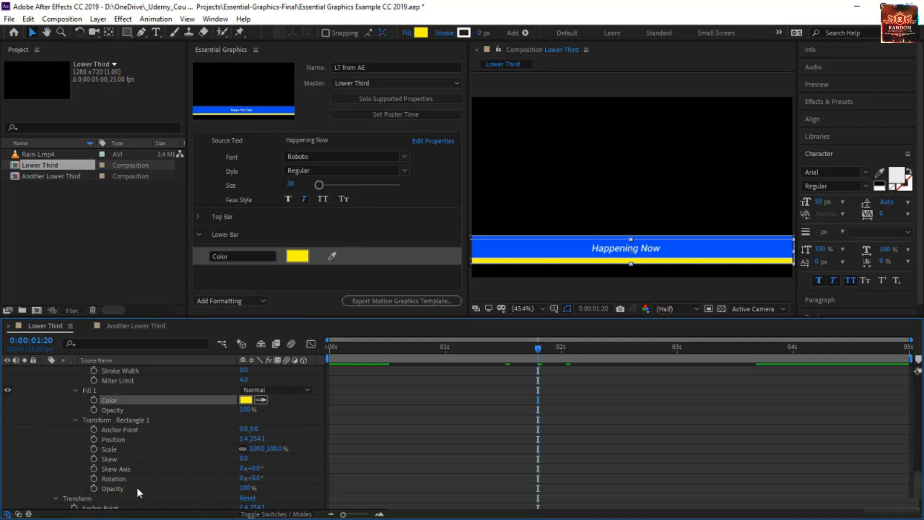
{"action": "left_click_drag", "start_coordinate": [136, 486], "coordinate": [306, 276]}
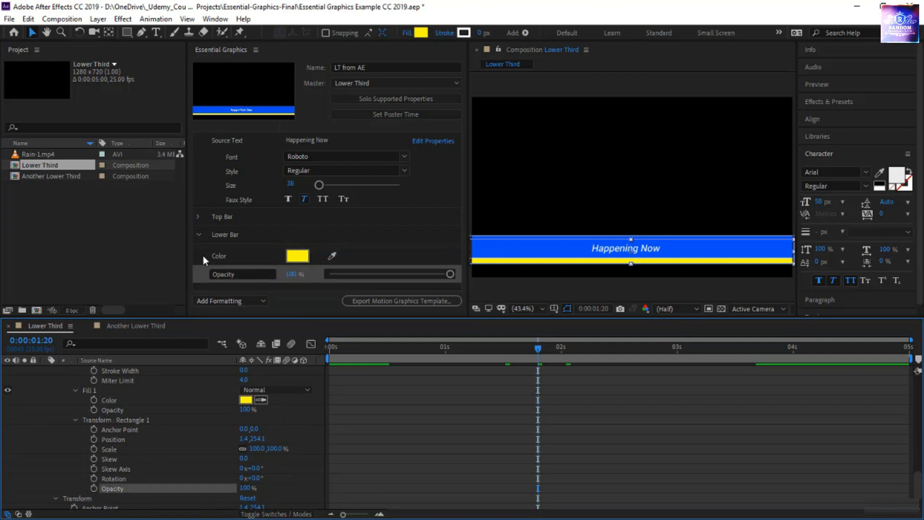
Rename the yellow Color control to "BG".
{"action": "left_click", "coordinate": [216, 257]}
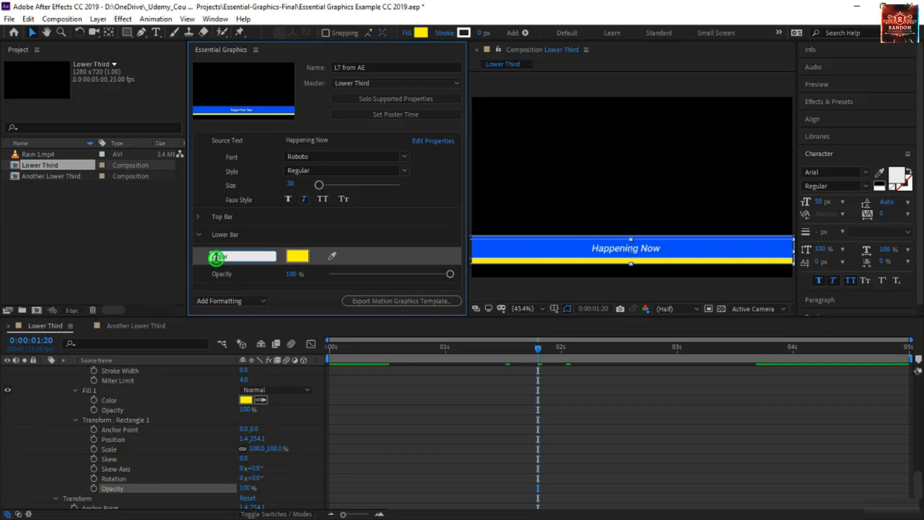
{"action": "double_click", "coordinate": [219, 257]}
{"action": "type", "text": "BG"}
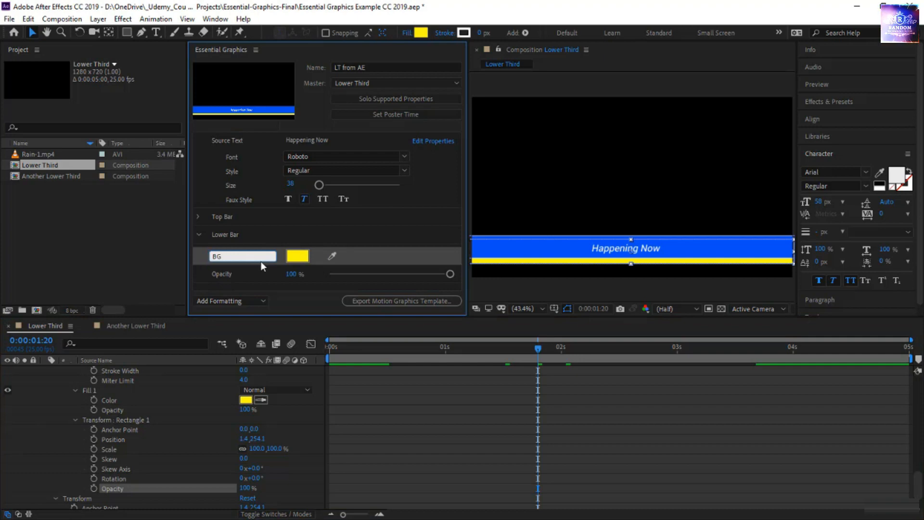
{"action": "left_click", "coordinate": [199, 238]}
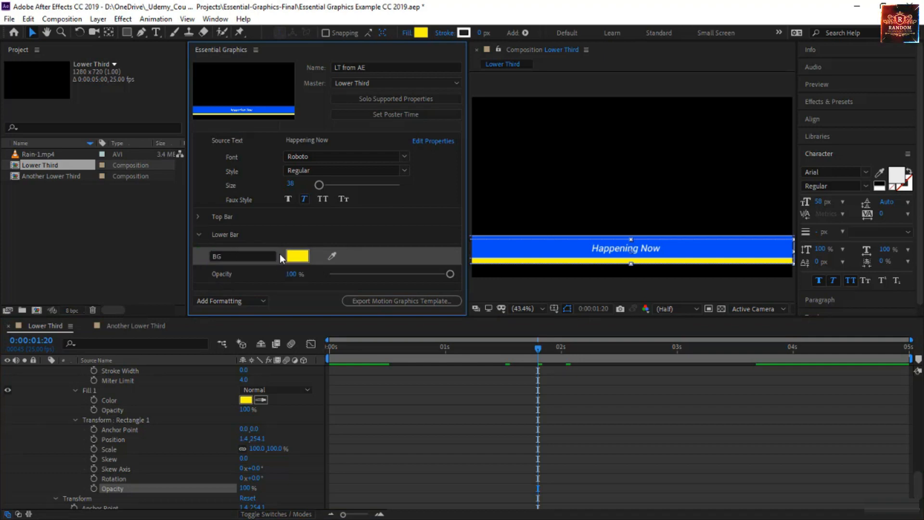
Move the BG and Opacity controls into the Lower Bar group and collapse the group.
{"action": "left_click_drag", "start_coordinate": [361, 257], "coordinate": [361, 236]}
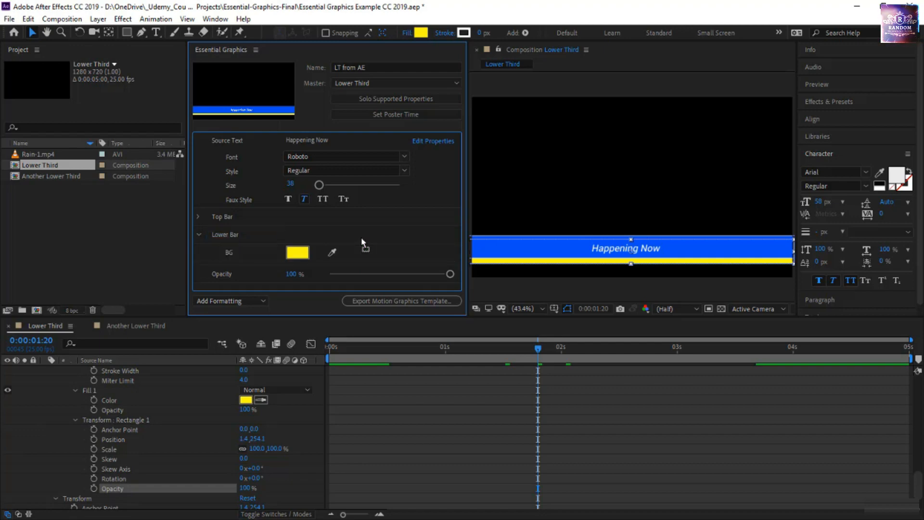
{"action": "left_click_drag", "start_coordinate": [324, 272], "coordinate": [323, 231]}
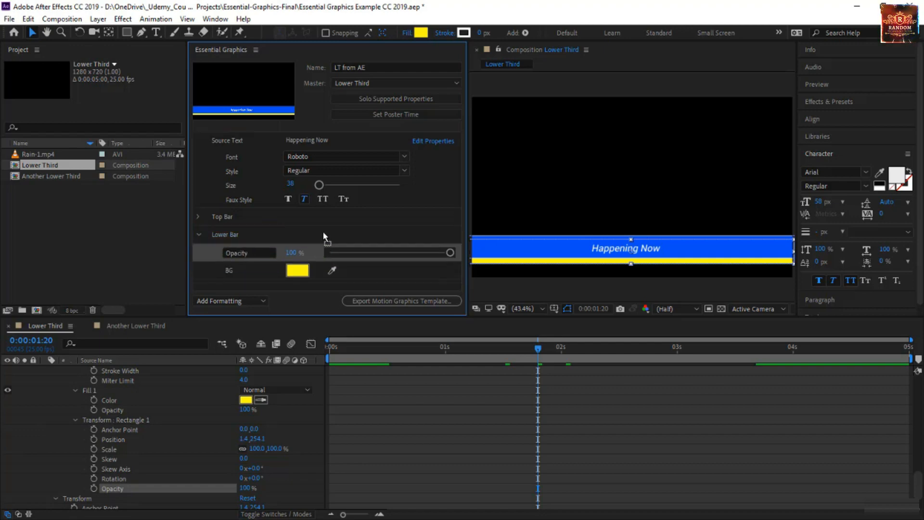
{"action": "left_click", "coordinate": [200, 234]}
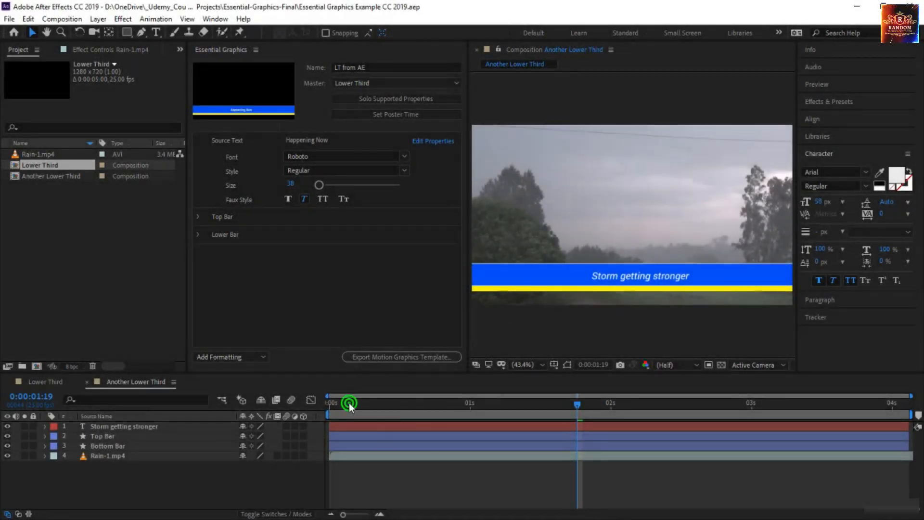
Scrub the Another Lower Third composition to 0:00:02:18 to preview the lower third over the rain footage.
{"action": "left_click_drag", "start_coordinate": [349, 402], "coordinate": [712, 410]}
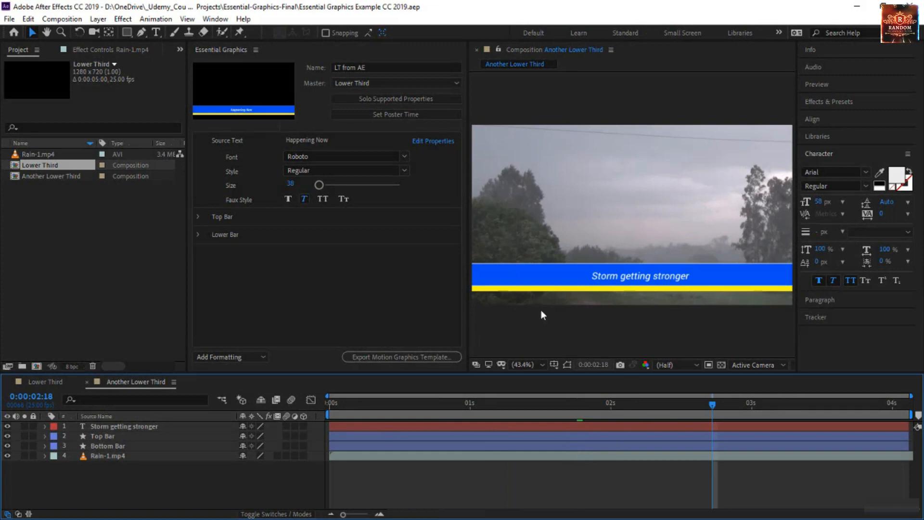
Start exporting the "LT from AE" motion graphics template and set its destination to Local Drive.
{"action": "left_click", "coordinate": [214, 45]}
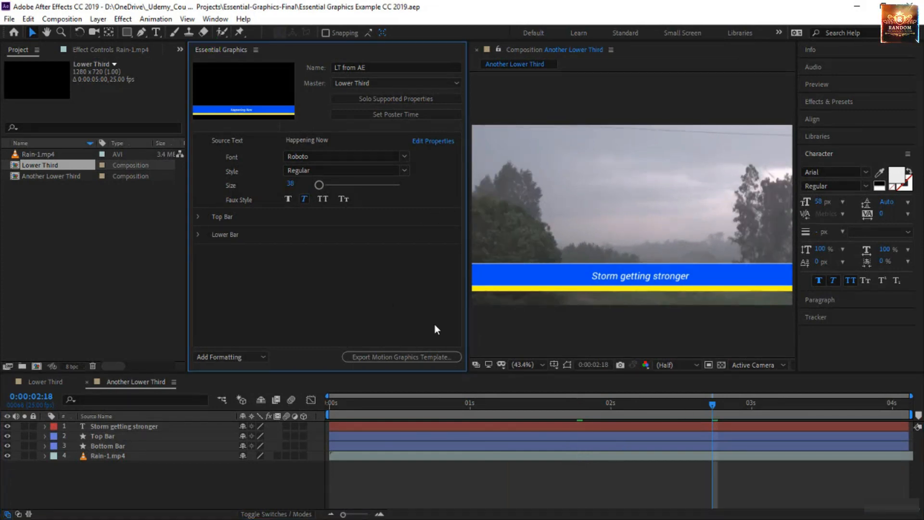
{"action": "left_click", "coordinate": [375, 358]}
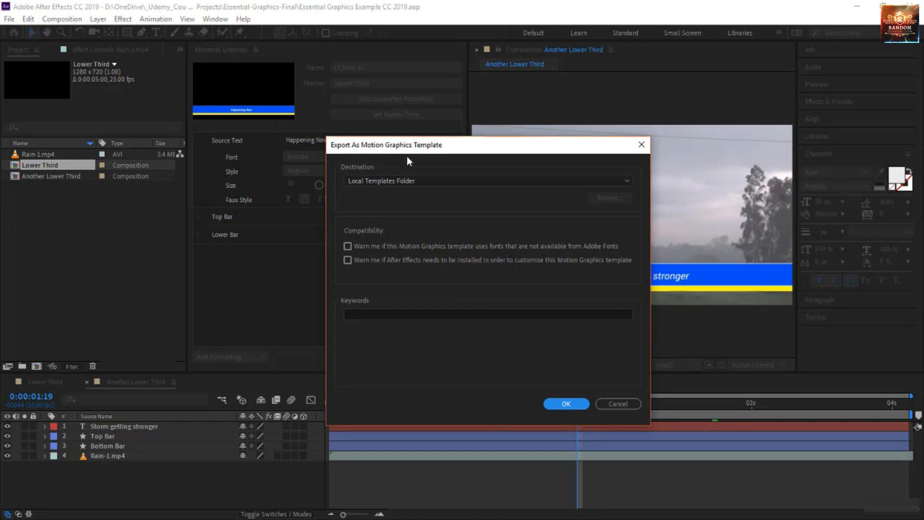
{"action": "left_click", "coordinate": [404, 181]}
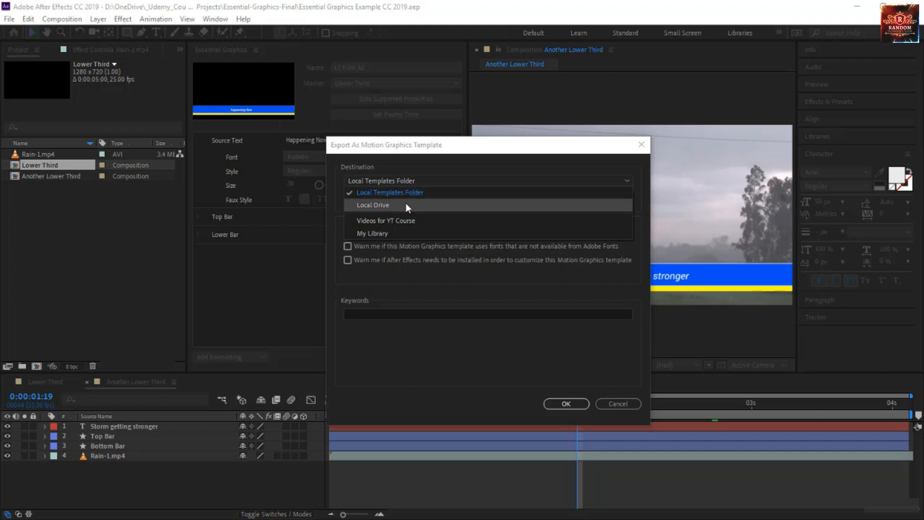
{"action": "left_click", "coordinate": [406, 204]}
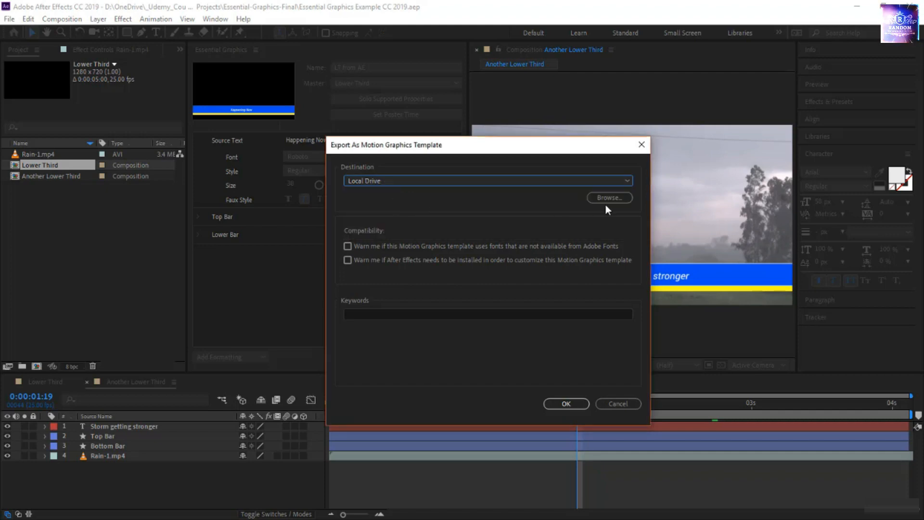
Change the export destination to Local Templates Folder and export the "LT from AE" template, replacing the existing file.
{"action": "left_click", "coordinate": [475, 183]}
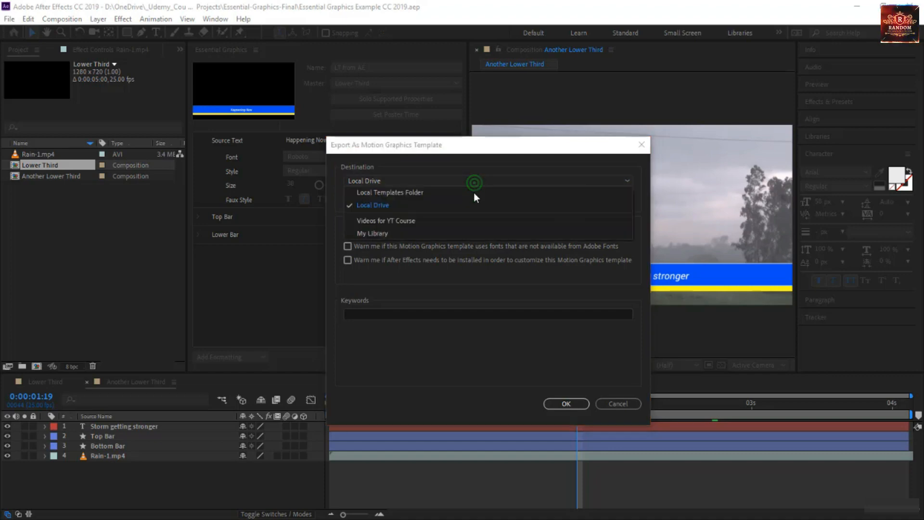
{"action": "left_click", "coordinate": [473, 193]}
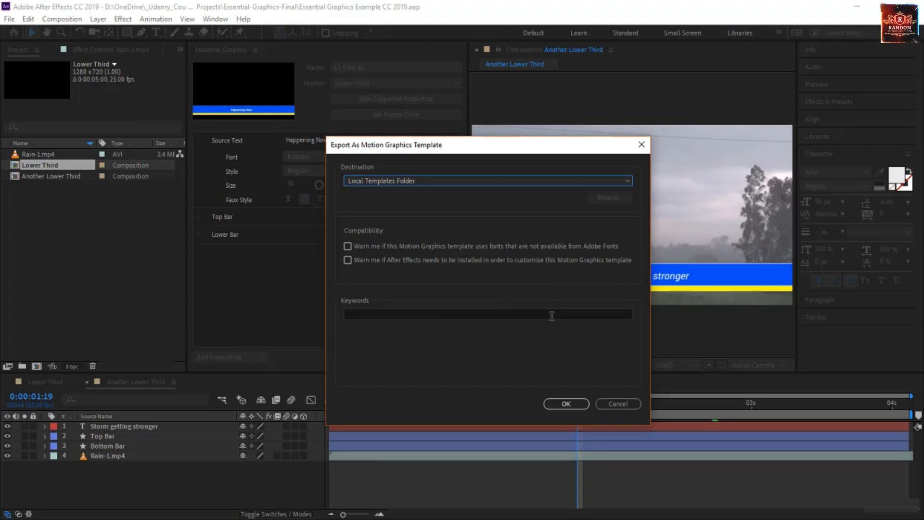
{"action": "left_click", "coordinate": [566, 404]}
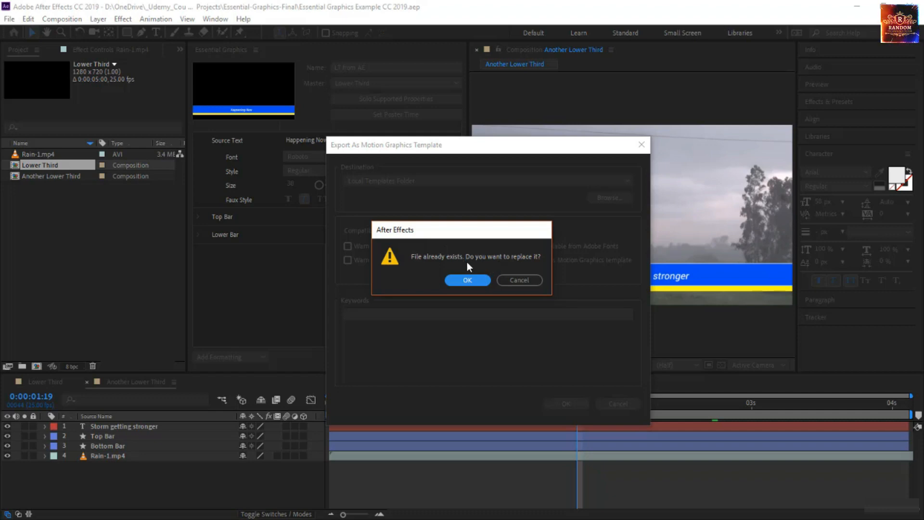
{"action": "left_click", "coordinate": [470, 281]}
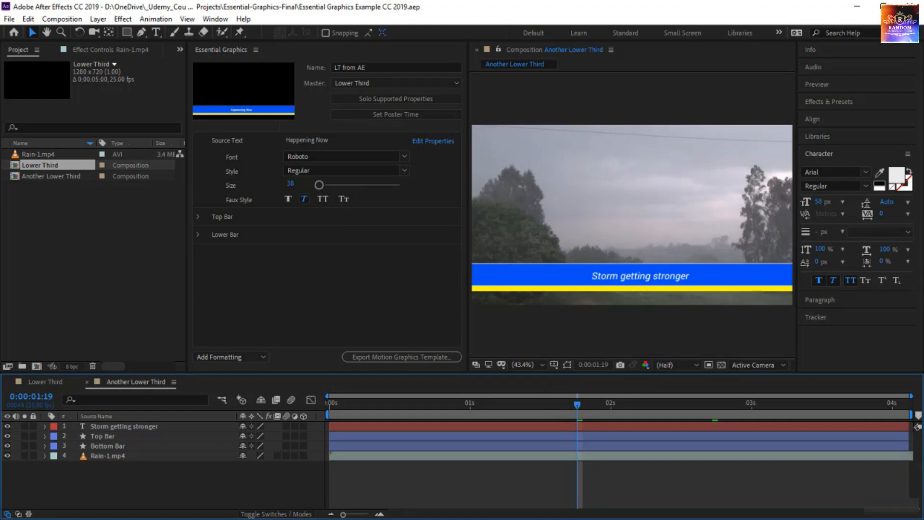
Switch to File Explorer and locate the exported LT from AE file in the Motion Graphics Templates folder.
{"action": "left_click_drag", "start_coordinate": [1, 259], "coordinate": [466, 72]}
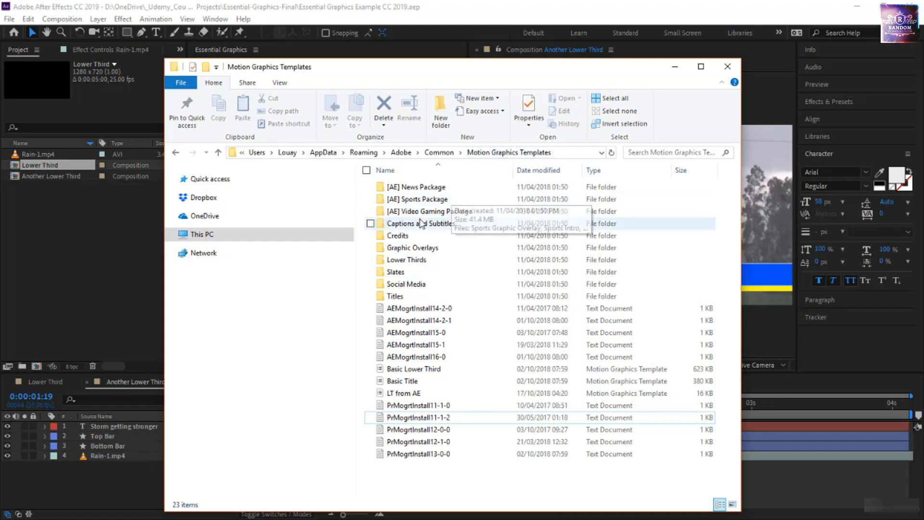
{"action": "left_click", "coordinate": [421, 396]}
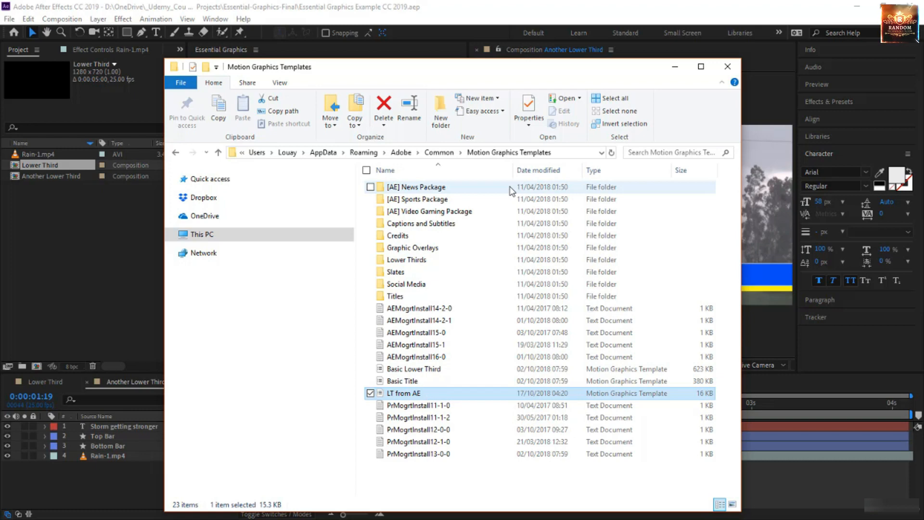
{"action": "left_click_drag", "start_coordinate": [500, 67], "coordinate": [0, 365]}
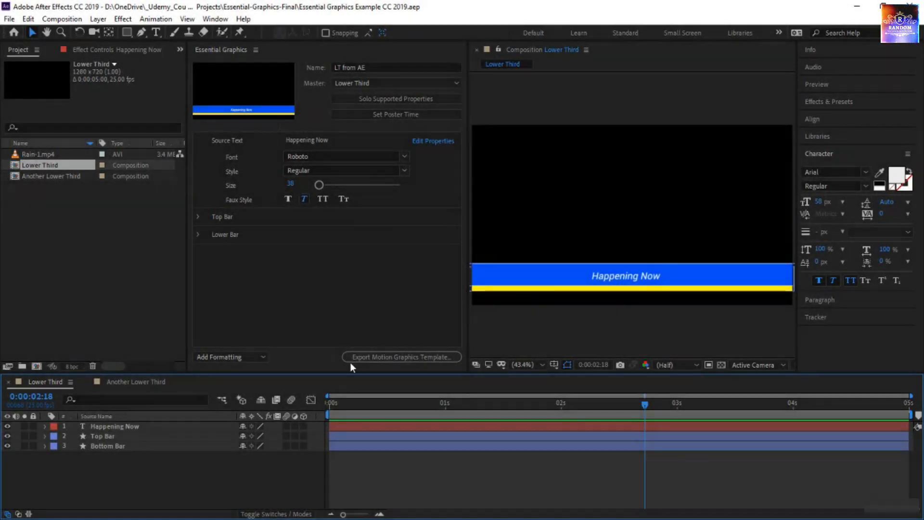
Switch to Premiere Pro, place the LT from AE template on track V2 above Rain-1.mp4, and play the sequence from the start.
{"action": "left_click", "coordinate": [375, 361]}
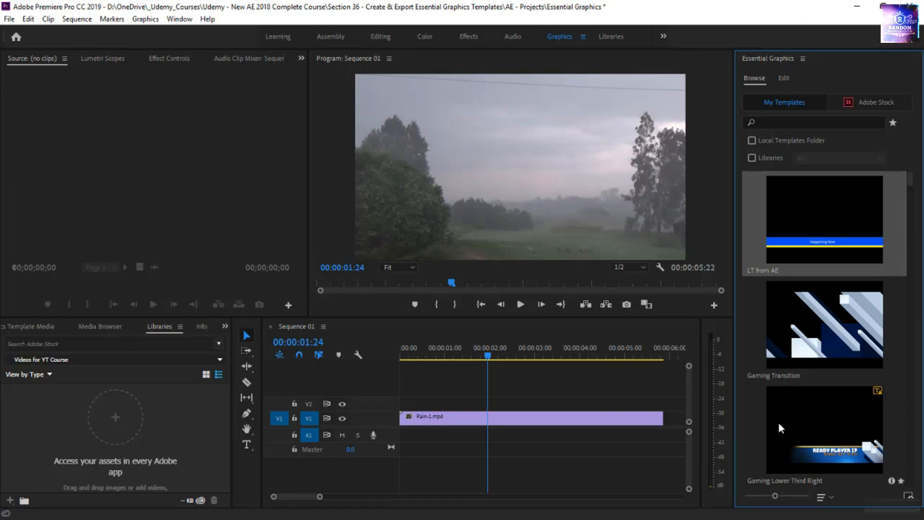
{"action": "scroll", "coordinate": [844, 343], "scroll_direction": "down", "scroll_amount": 6}
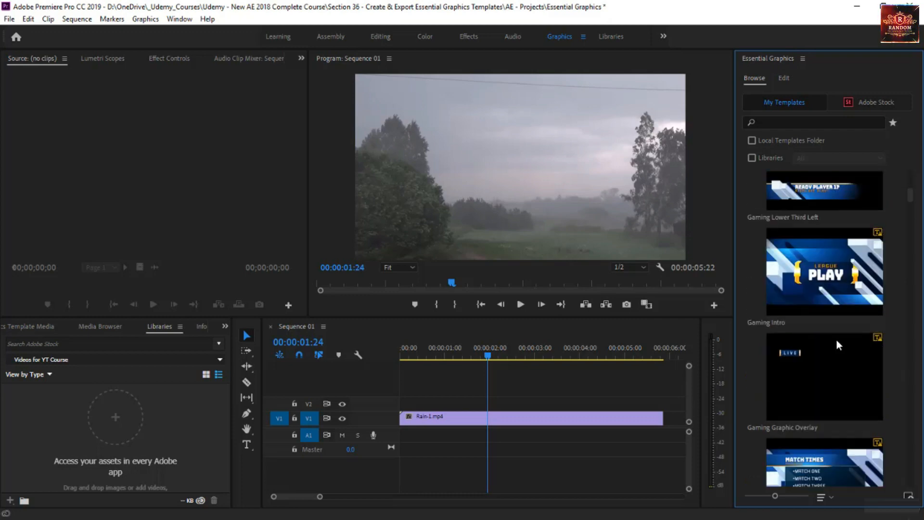
{"action": "scroll", "coordinate": [834, 345], "scroll_direction": "up", "scroll_amount": 5}
{"action": "scroll", "coordinate": [834, 346], "scroll_direction": "up", "scroll_amount": 1}
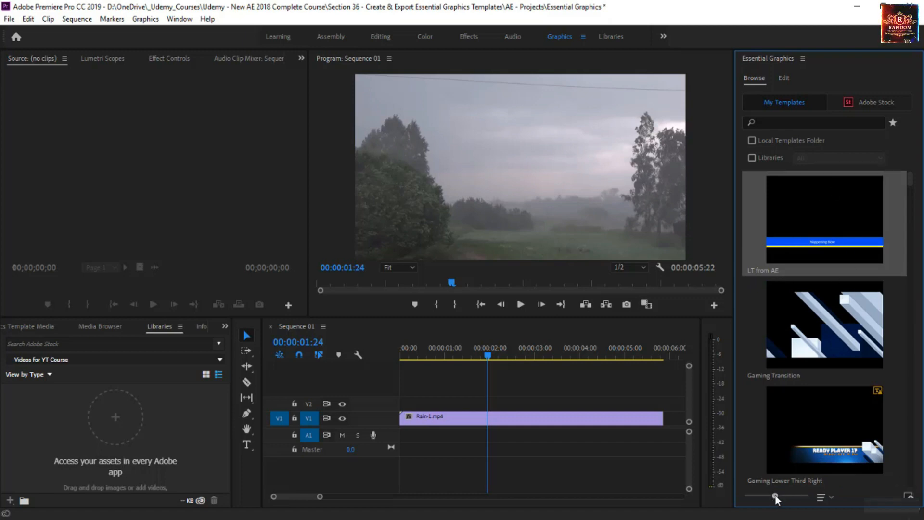
{"action": "left_click_drag", "start_coordinate": [777, 499], "coordinate": [745, 497]}
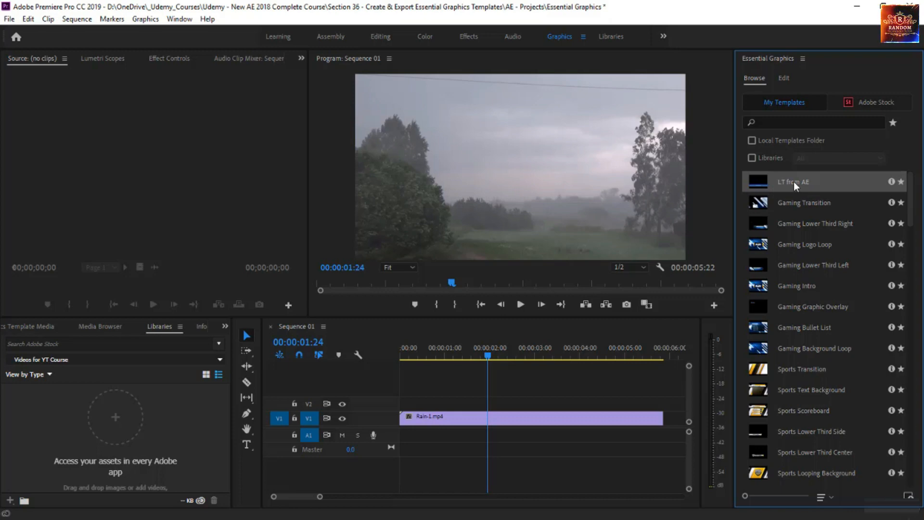
{"action": "left_click_drag", "start_coordinate": [796, 185], "coordinate": [424, 407]}
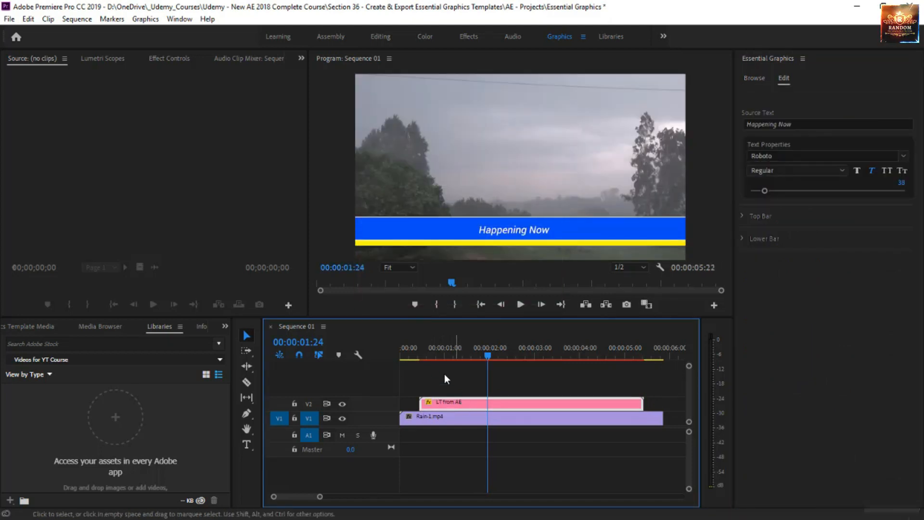
{"action": "left_click", "coordinate": [400, 356]}
{"action": "key", "text": "space"}
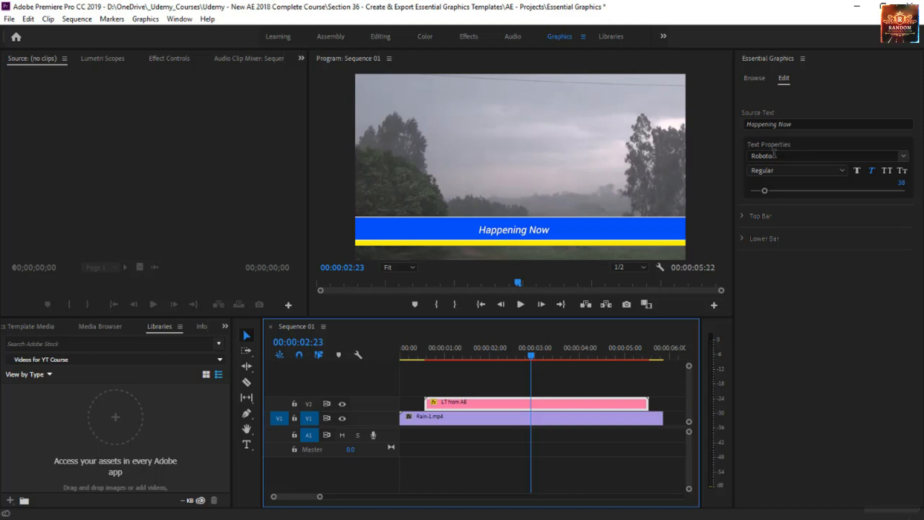
Set the lower third's text size to 48 and the Top Bar's BG Color to black, and expand the Lower Bar controls.
{"action": "left_click_drag", "start_coordinate": [765, 191], "coordinate": [769, 194]}
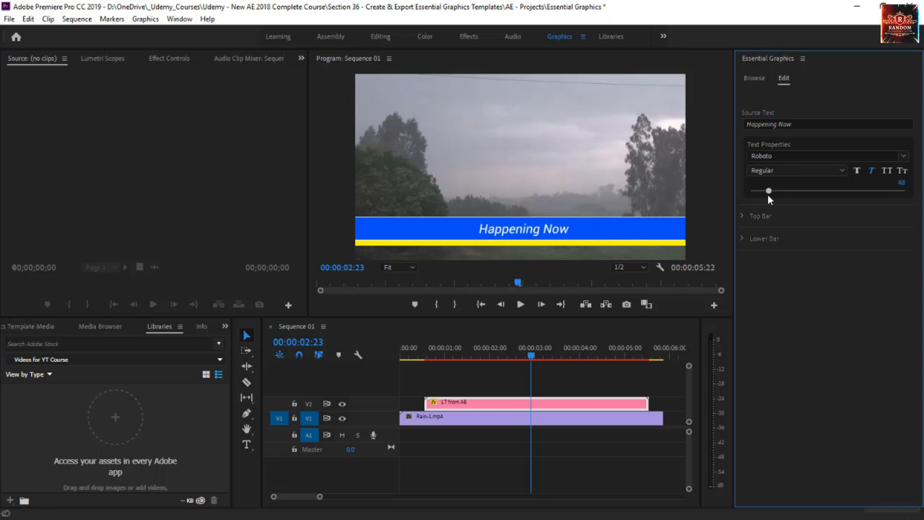
{"action": "left_click", "coordinate": [743, 217]}
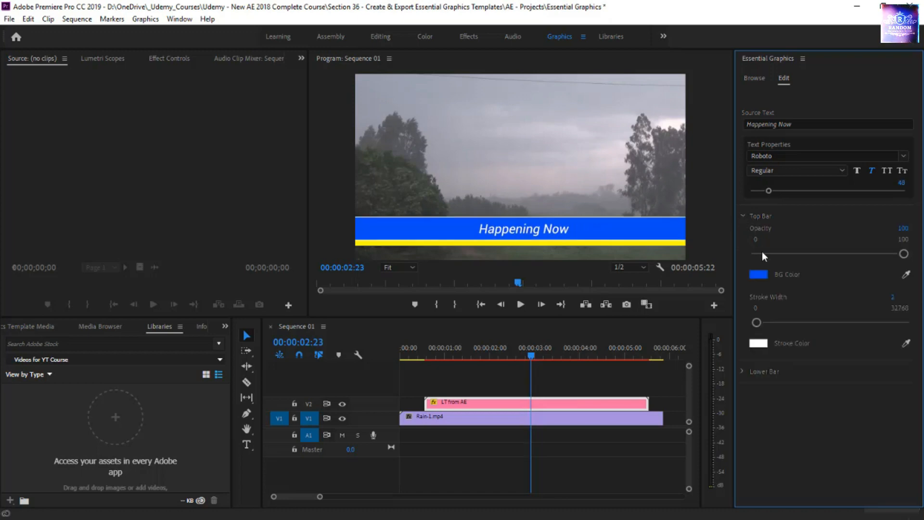
{"action": "mouse_move", "coordinate": [904, 253]}
{"action": "left_mouse_down"}
{"action": "mouse_move", "coordinate": [870, 258]}
{"action": "mouse_move", "coordinate": [914, 260]}
{"action": "left_mouse_up"}
{"action": "left_click", "coordinate": [758, 275]}
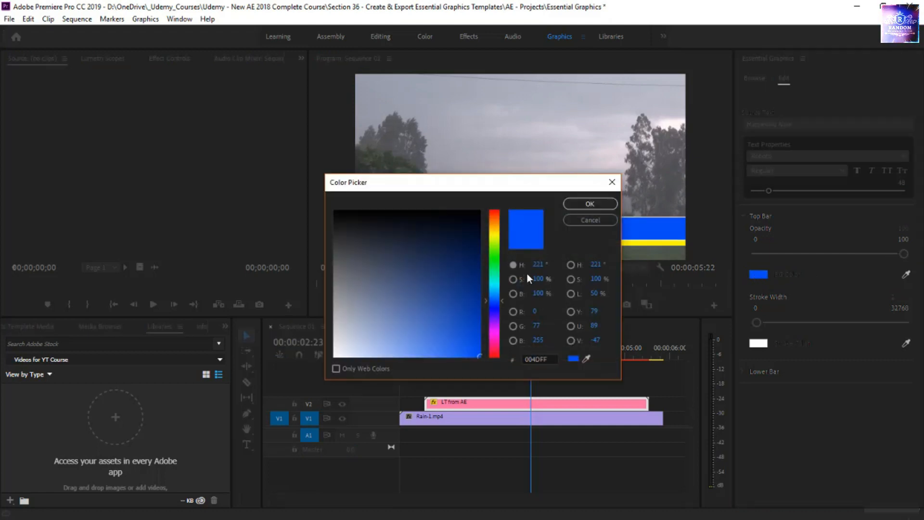
{"action": "left_click_drag", "start_coordinate": [464, 233], "coordinate": [495, 193]}
{"action": "left_click", "coordinate": [606, 204]}
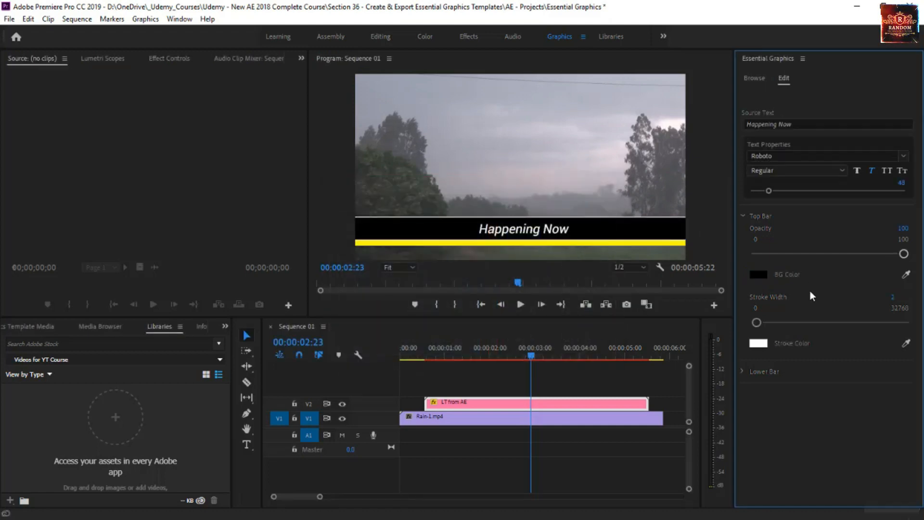
{"action": "left_click", "coordinate": [743, 369]}
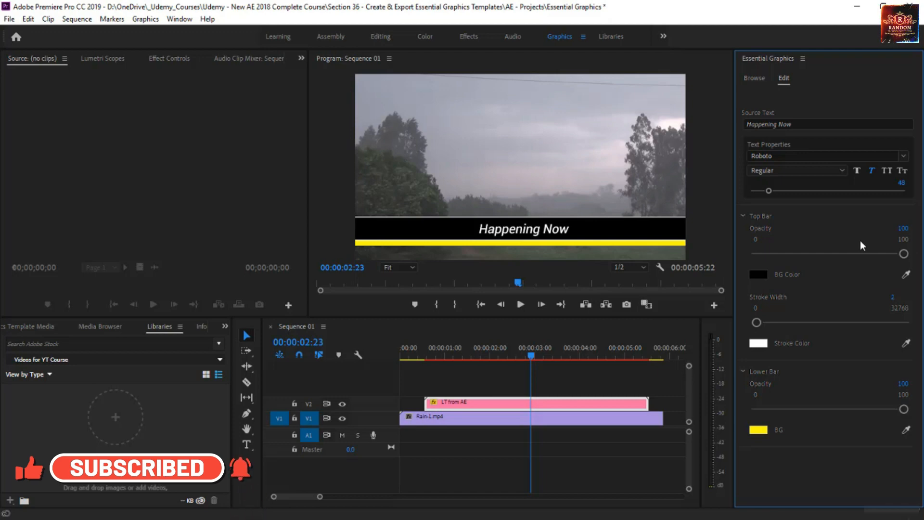
Play Sequence 01 from the start to review the customized lower third's intro and outro animation.
{"action": "left_click", "coordinate": [401, 355]}
{"action": "key", "text": "space"}
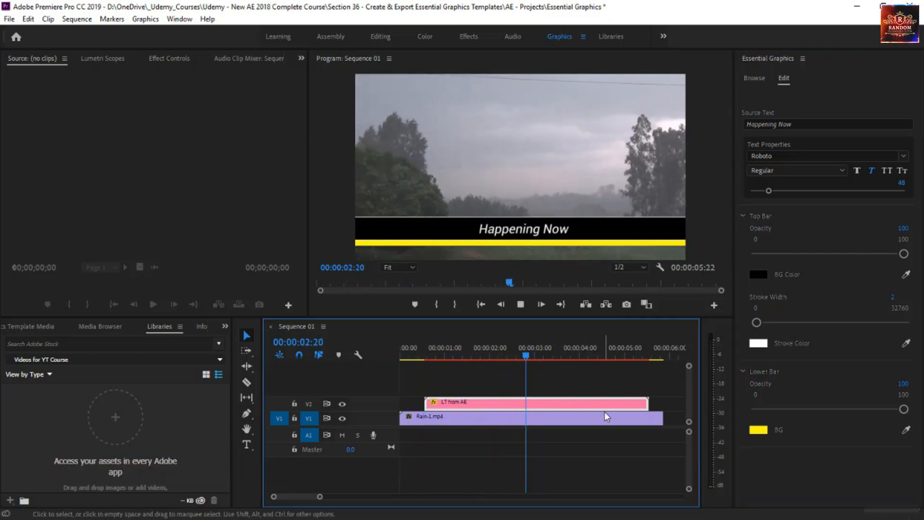
{"action": "key", "text": "space"}
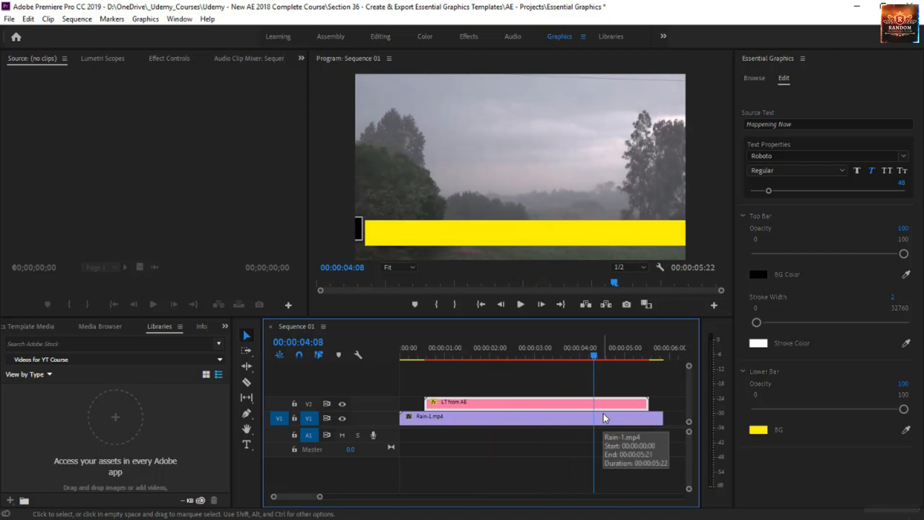
{"action": "key", "text": "space"}
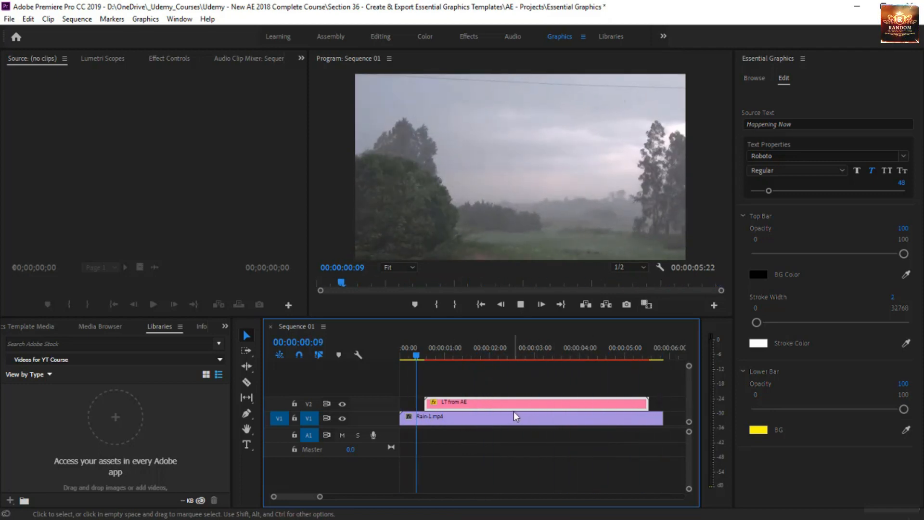
{"action": "key", "text": "space"}
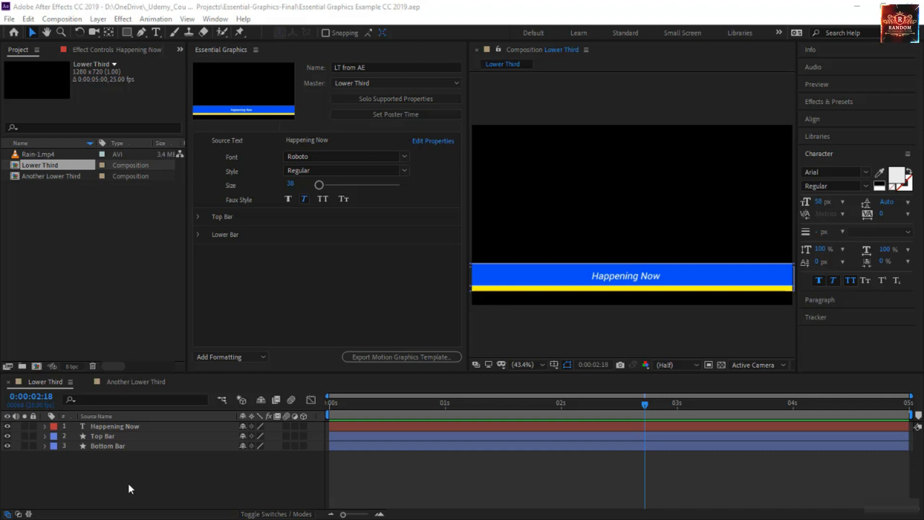
Switch to After Effects, reveal the keyframes of all three Lower Third layers, and scrub through the animation, ending at 0:00:00:00.
{"action": "left_click_drag", "start_coordinate": [129, 483], "coordinate": [135, 426]}
{"action": "key", "text": "u"}
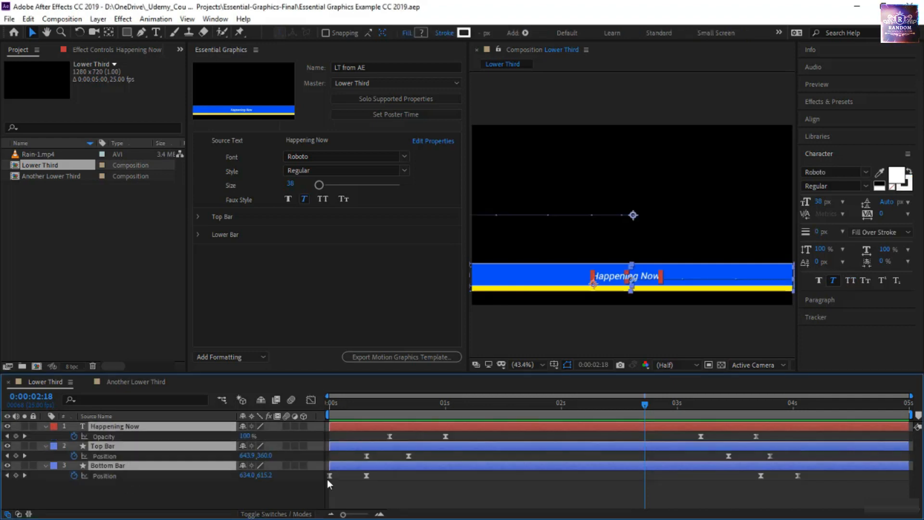
{"action": "left_click_drag", "start_coordinate": [441, 406], "coordinate": [807, 455]}
{"action": "left_click_drag", "start_coordinate": [727, 454], "coordinate": [687, 453]}
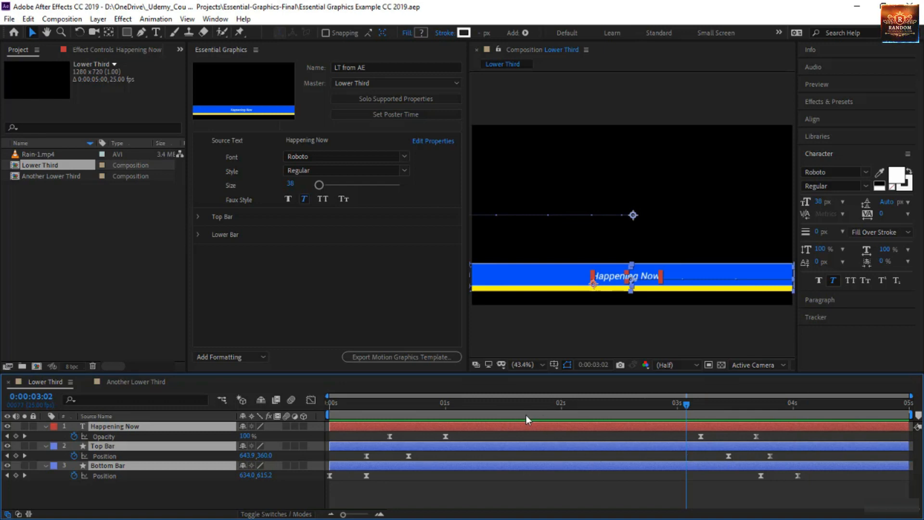
{"action": "left_click_drag", "start_coordinate": [493, 405], "coordinate": [611, 421]}
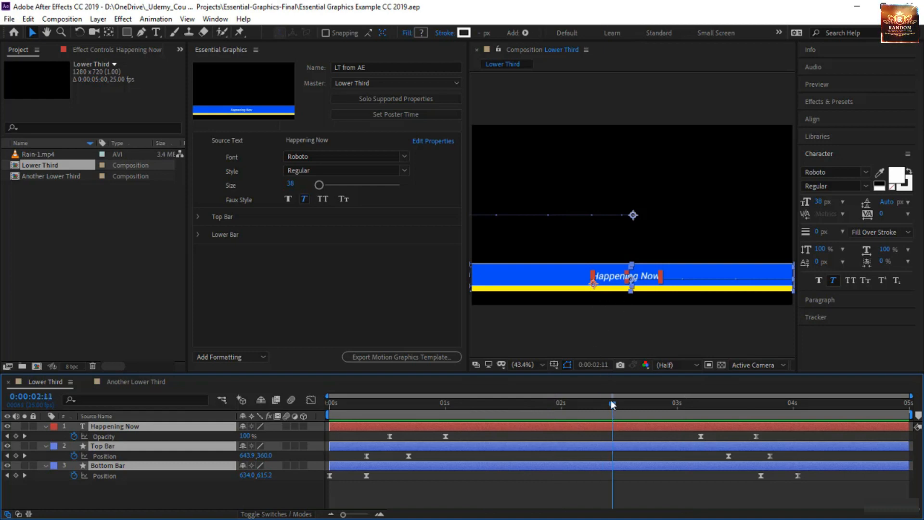
{"action": "left_click_drag", "start_coordinate": [608, 403], "coordinate": [492, 427]}
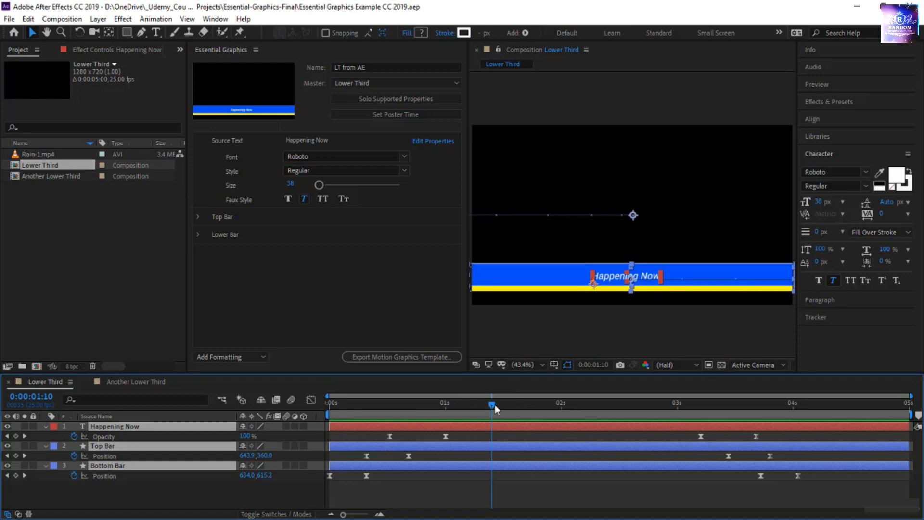
{"action": "left_click_drag", "start_coordinate": [493, 405], "coordinate": [313, 426]}
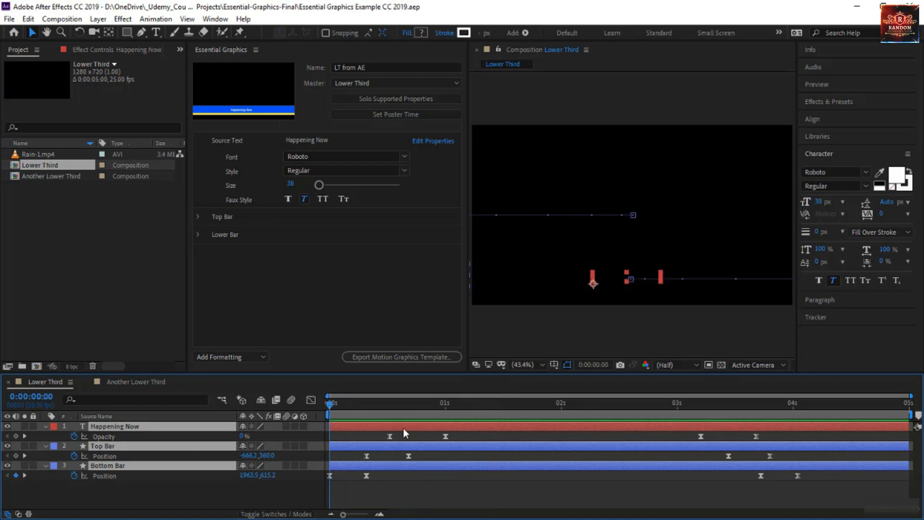
{"action": "left_click", "coordinate": [207, 501]}
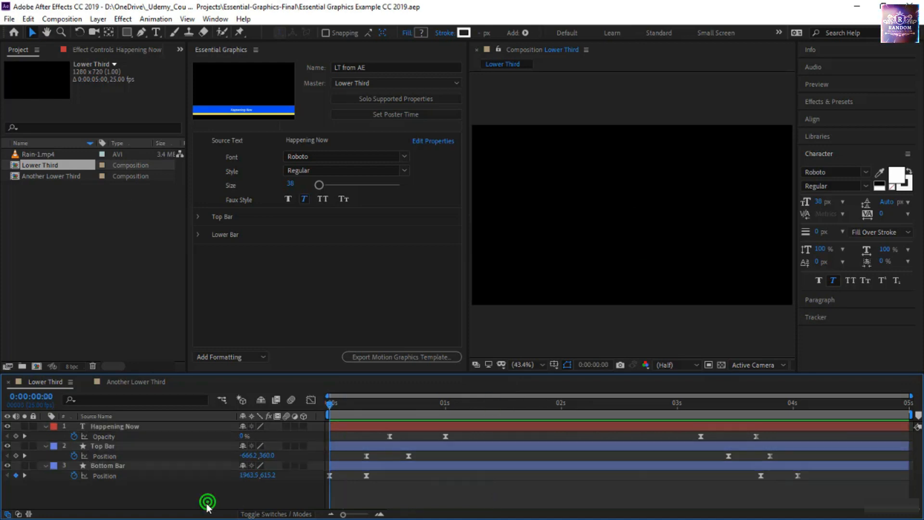
Create responsive-time intro and outro regions in the Lower Third composition and extend the intro region to the 1-second mark.
{"action": "left_click", "coordinate": [61, 20]}
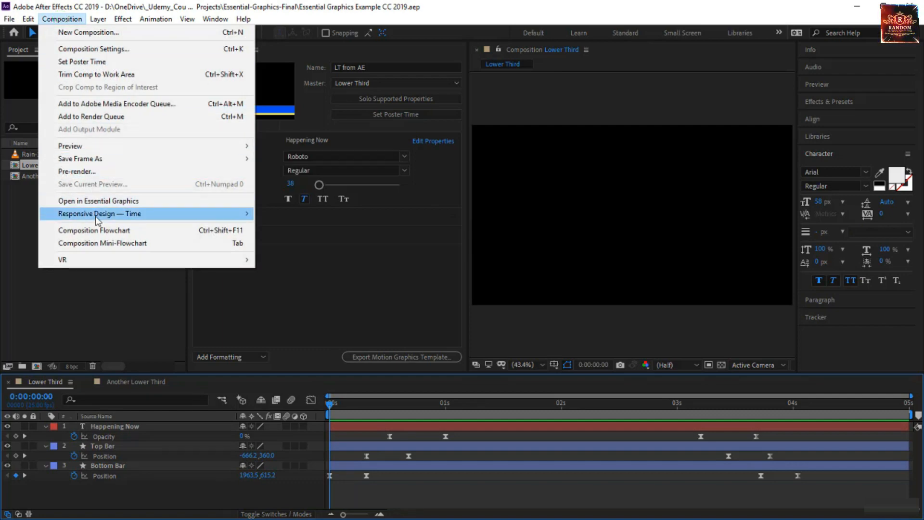
{"action": "mouse_move", "coordinate": [101, 215]}
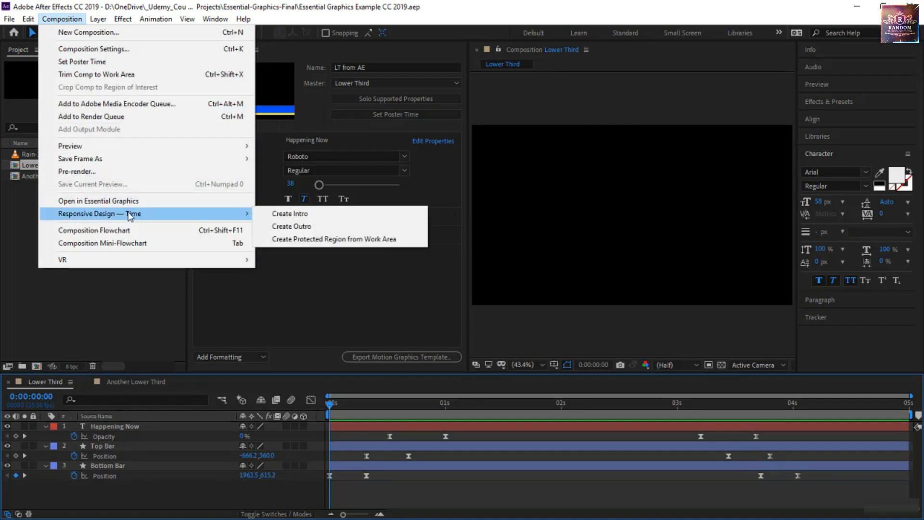
{"action": "left_click", "coordinate": [273, 218]}
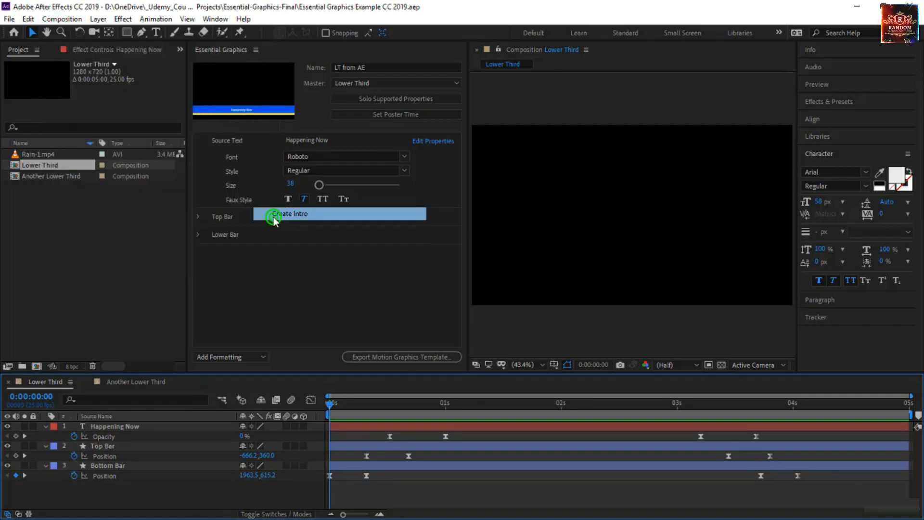
{"action": "left_click", "coordinate": [62, 18]}
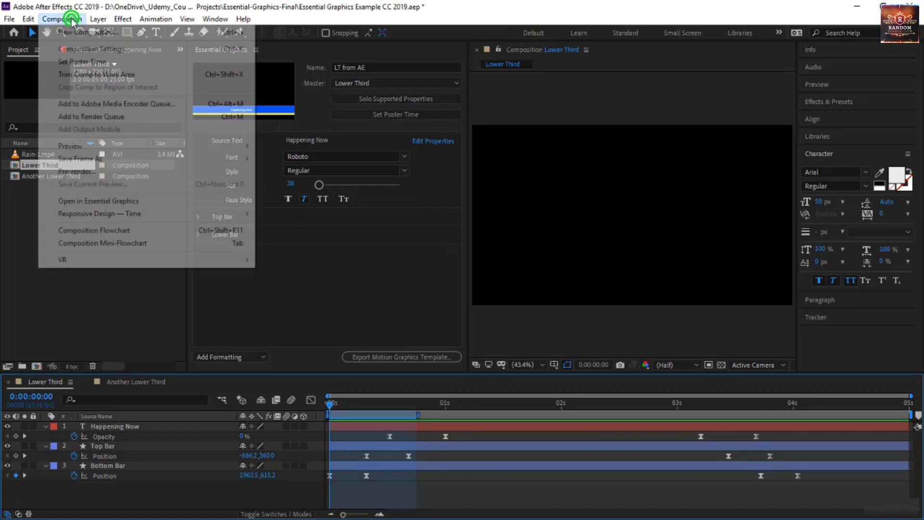
{"action": "mouse_move", "coordinate": [106, 215]}
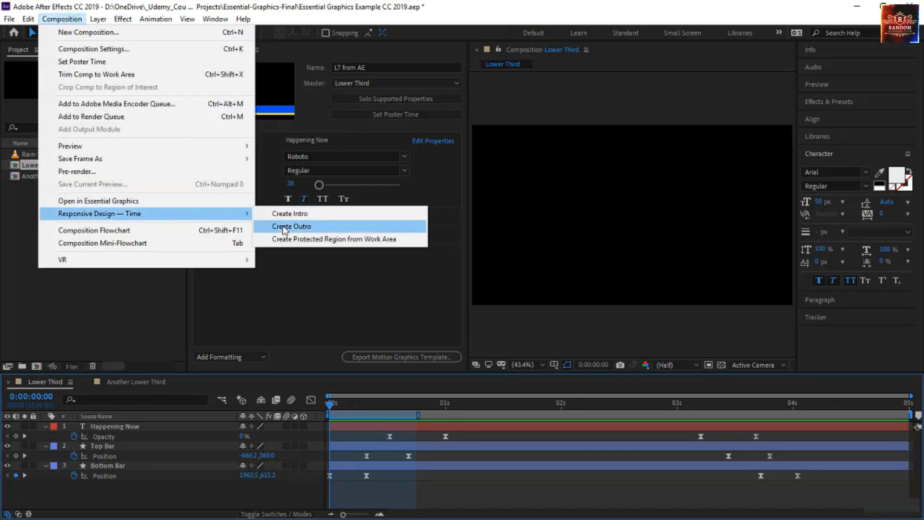
{"action": "left_click", "coordinate": [299, 226]}
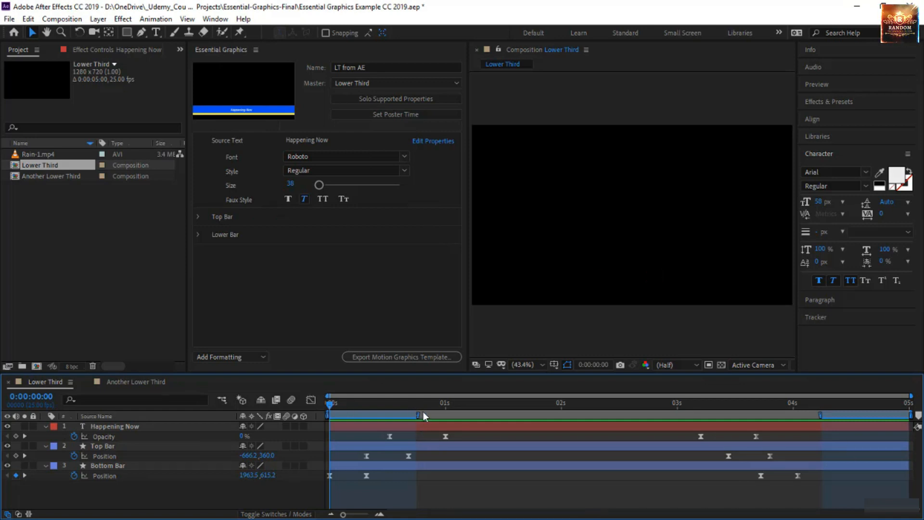
{"action": "left_click_drag", "start_coordinate": [422, 414], "coordinate": [447, 416]}
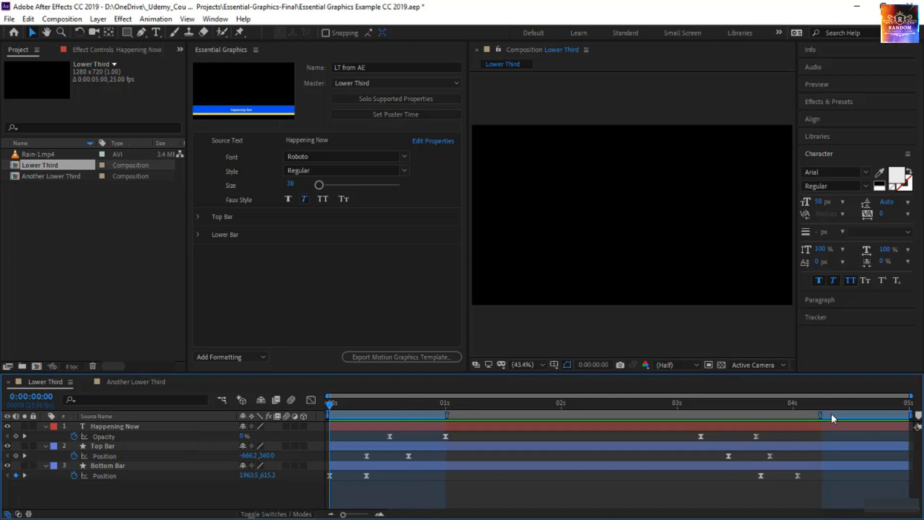
Fit the outro region around the closing keyframes and trim the Lower Third composition to a work area ending at 0:00:04:02.
{"action": "left_click_drag", "start_coordinate": [822, 414], "coordinate": [700, 415]}
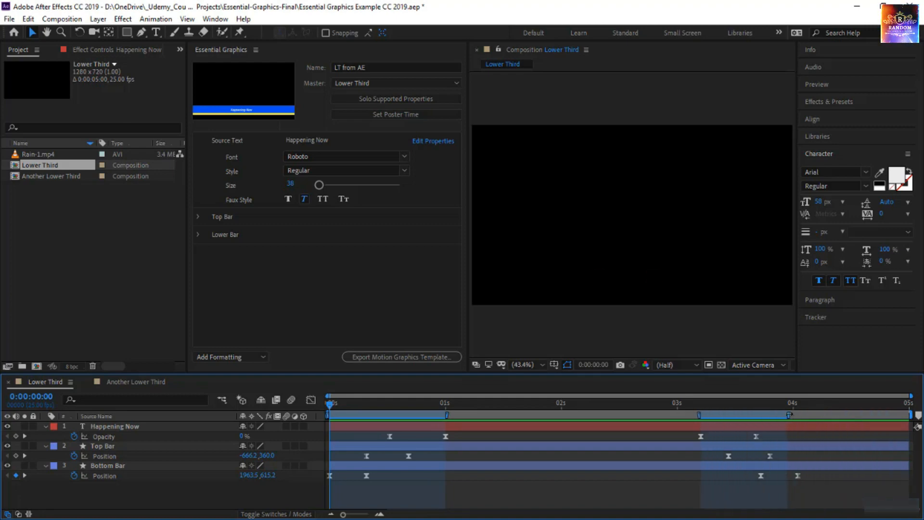
{"action": "left_click_drag", "start_coordinate": [790, 414], "coordinate": [800, 416]}
{"action": "left_click", "coordinate": [796, 403]}
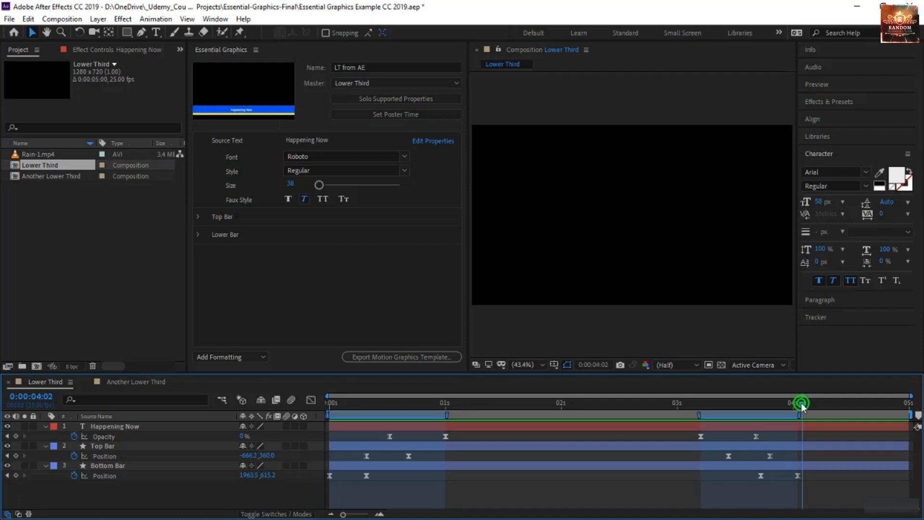
{"action": "left_click_drag", "start_coordinate": [803, 409], "coordinate": [804, 410]}
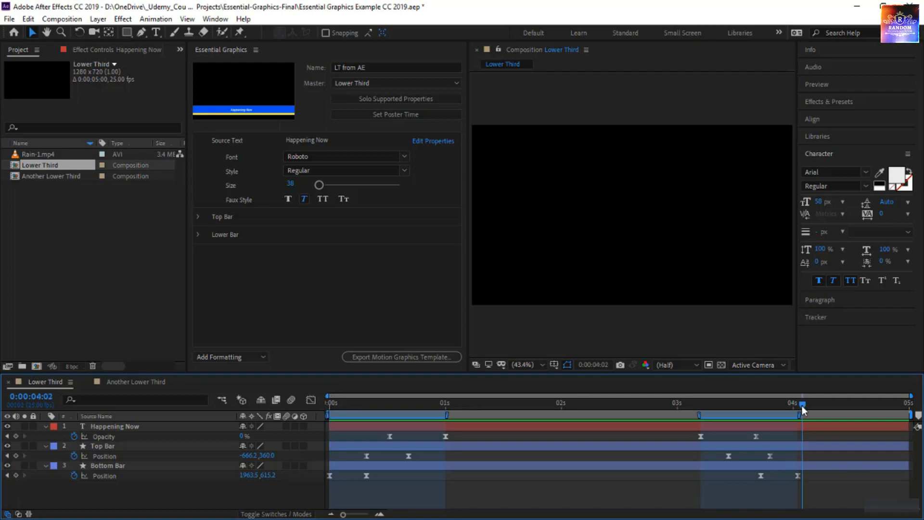
{"action": "key", "text": "n"}
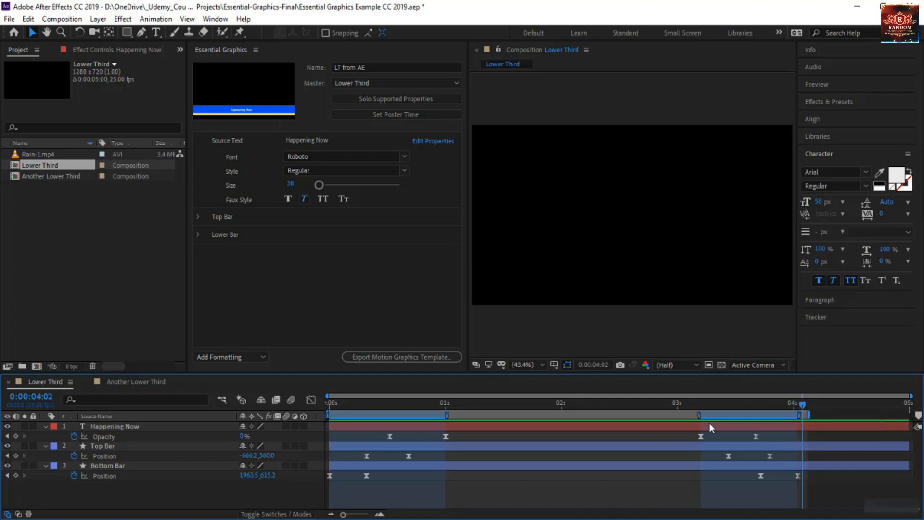
{"action": "right_click", "coordinate": [647, 416]}
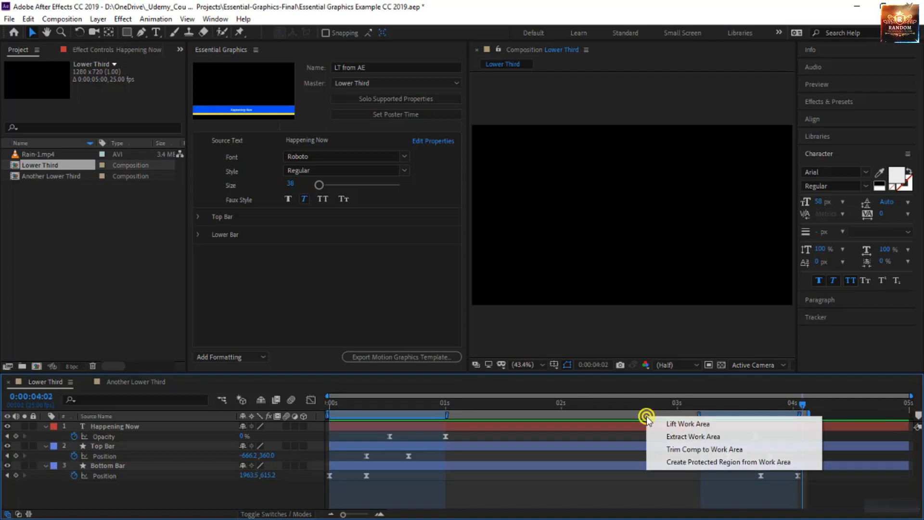
{"action": "left_click", "coordinate": [667, 452]}
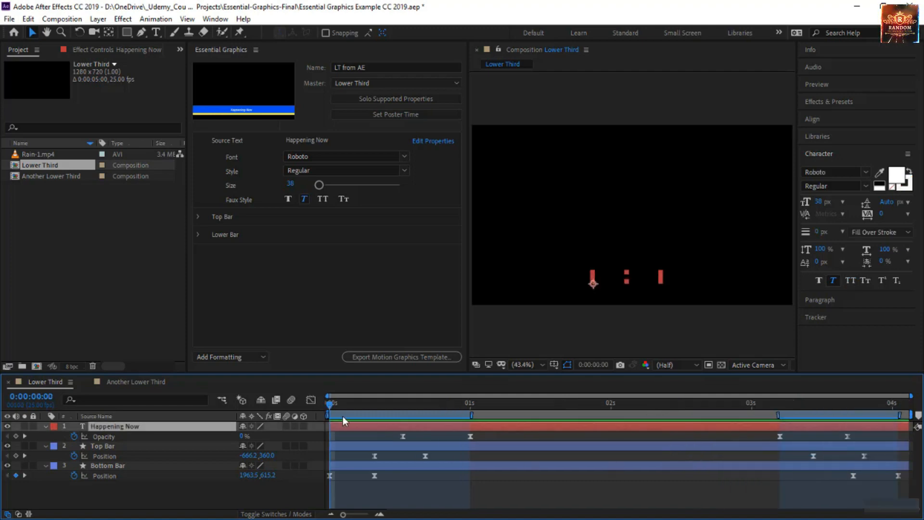
Scrub through the trimmed animation, save the project and export LT from AE to the Local Templates Folder, replacing the existing file.
{"action": "left_click_drag", "start_coordinate": [326, 407], "coordinate": [900, 436]}
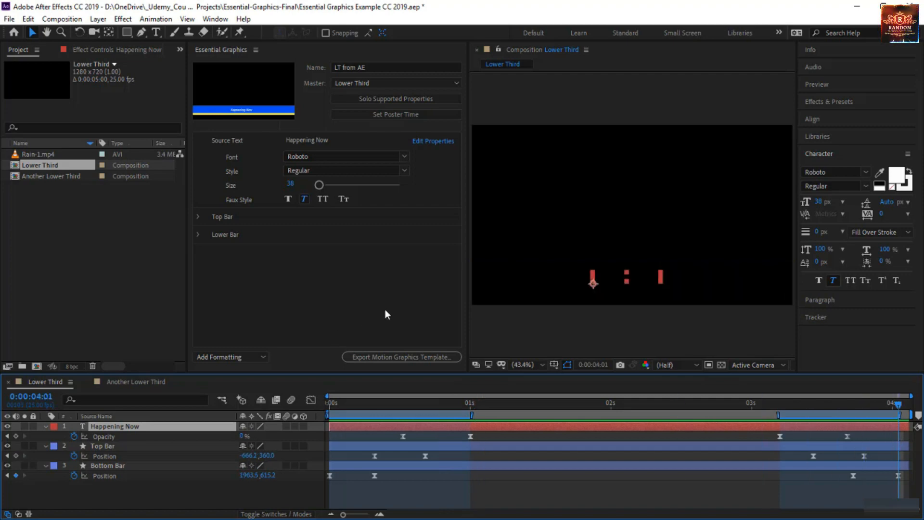
{"action": "left_click", "coordinate": [373, 357]}
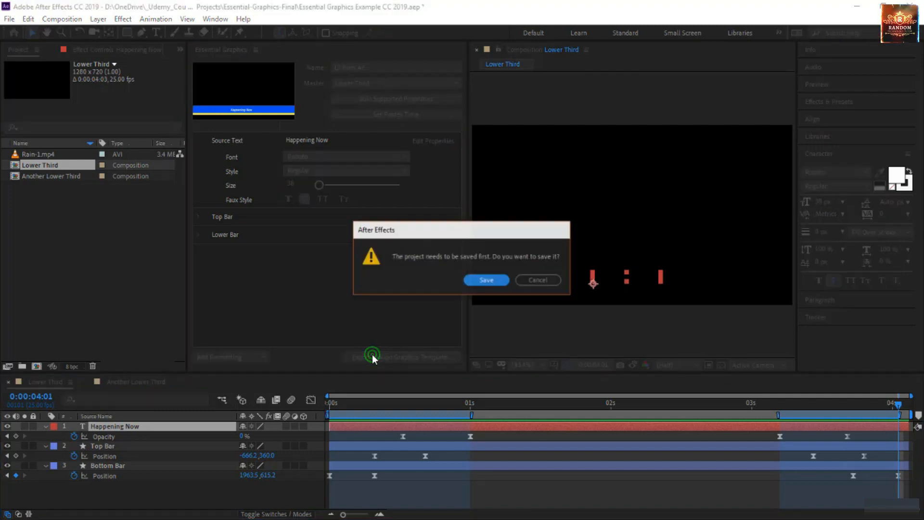
{"action": "left_click", "coordinate": [483, 281]}
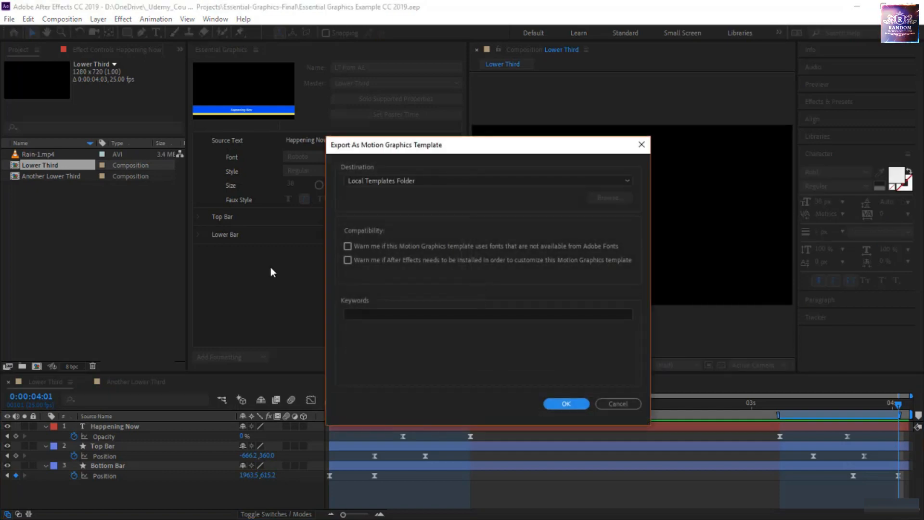
{"action": "left_click", "coordinate": [553, 405]}
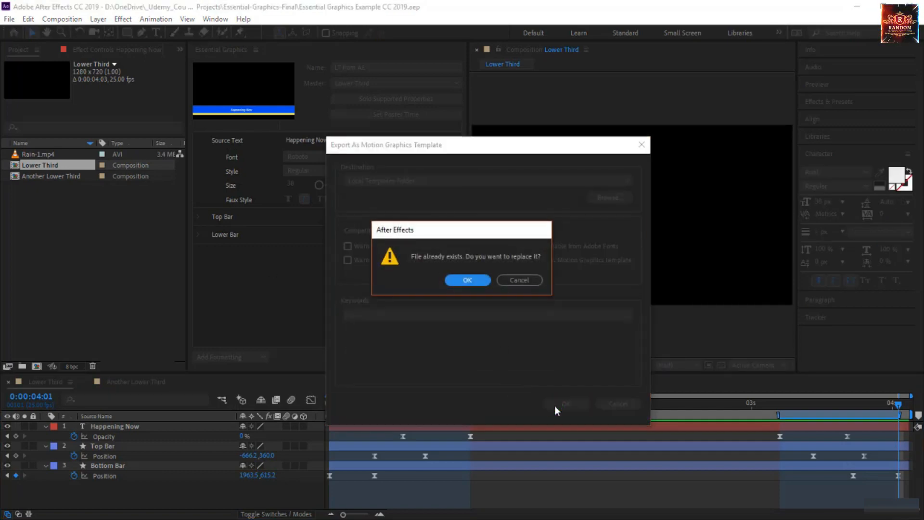
{"action": "left_click", "coordinate": [467, 280]}
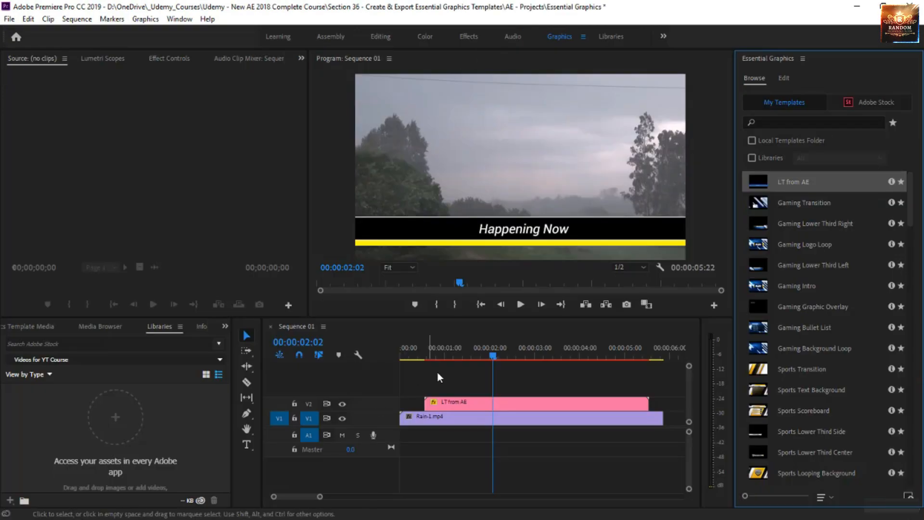
In Premiere Pro, delete the old LT from AE clip and place the updated LT from AE template on V2 at about 00:00:00:23.
{"action": "left_click_drag", "start_coordinate": [489, 355], "coordinate": [517, 375]}
{"action": "left_click", "coordinate": [504, 404]}
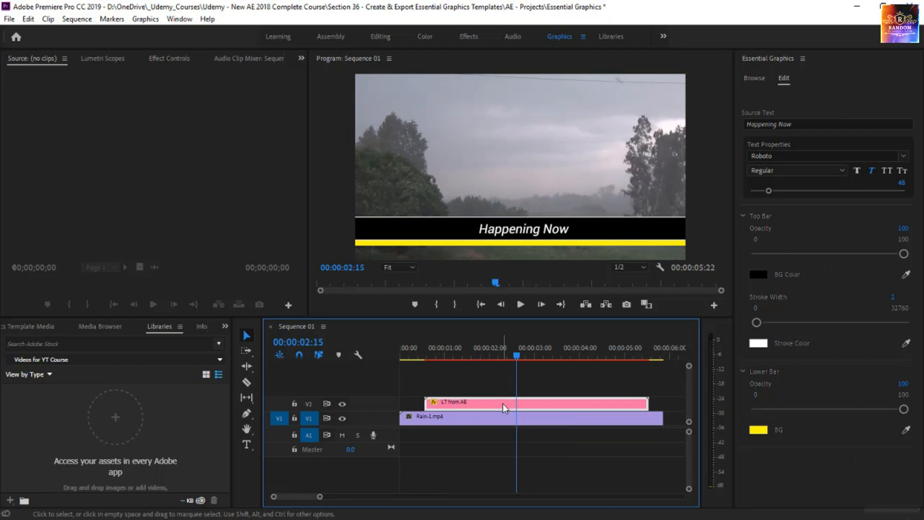
{"action": "key", "text": "Delete"}
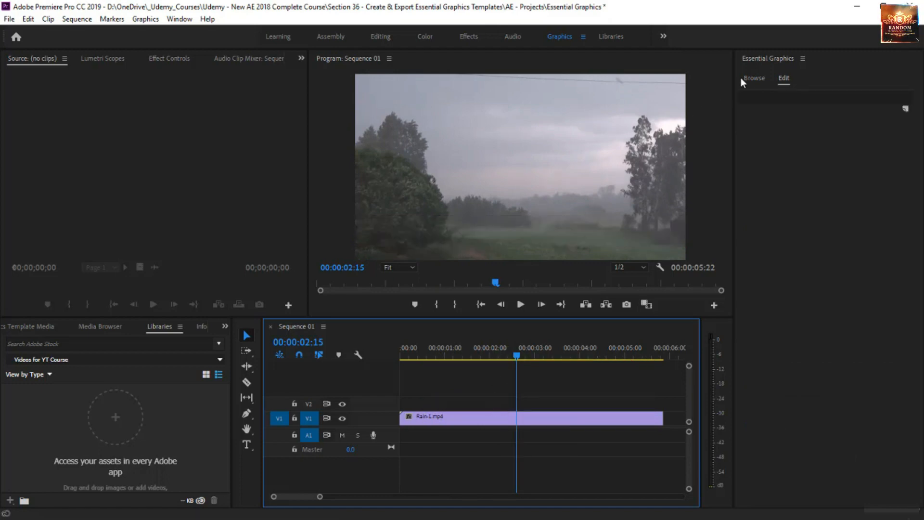
{"action": "left_click", "coordinate": [746, 79]}
{"action": "left_click_drag", "start_coordinate": [794, 185], "coordinate": [447, 406]}
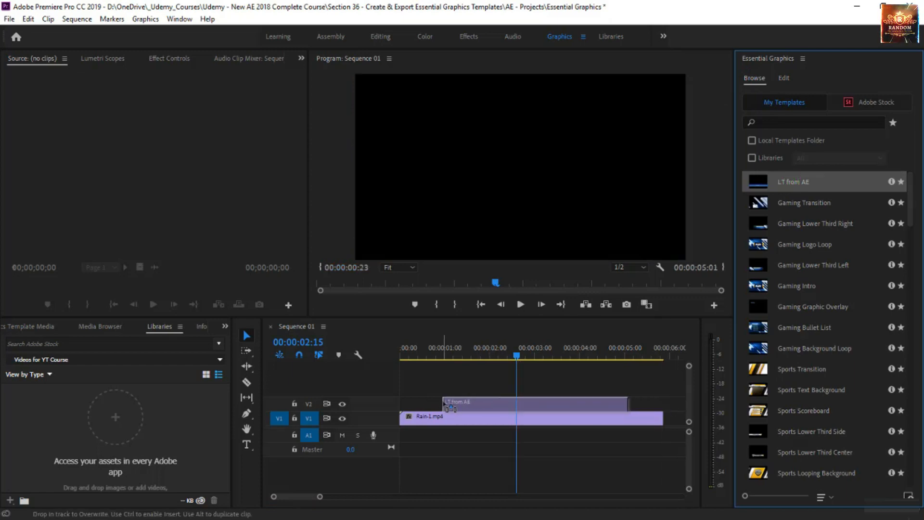
Play the sequence from 00:00:00:21 to review the updated lower third's intro and outro.
{"action": "left_click", "coordinate": [440, 354]}
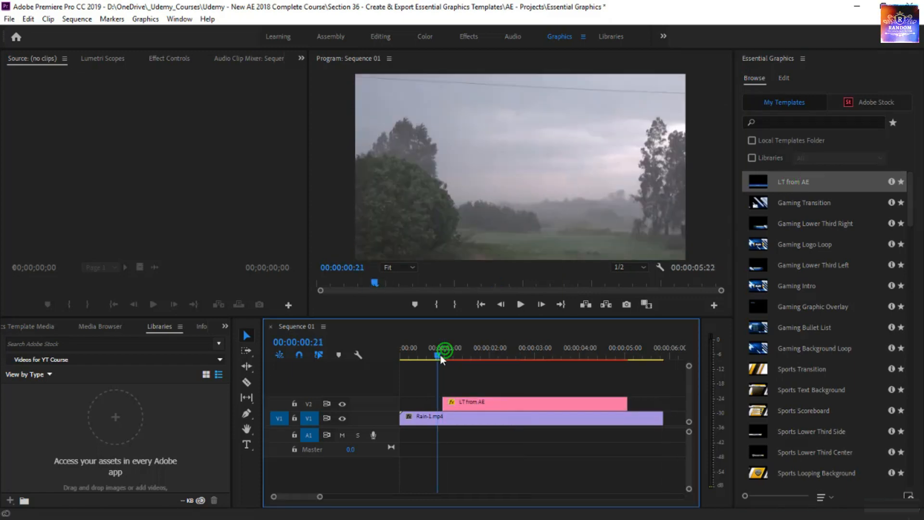
{"action": "key", "text": "space"}
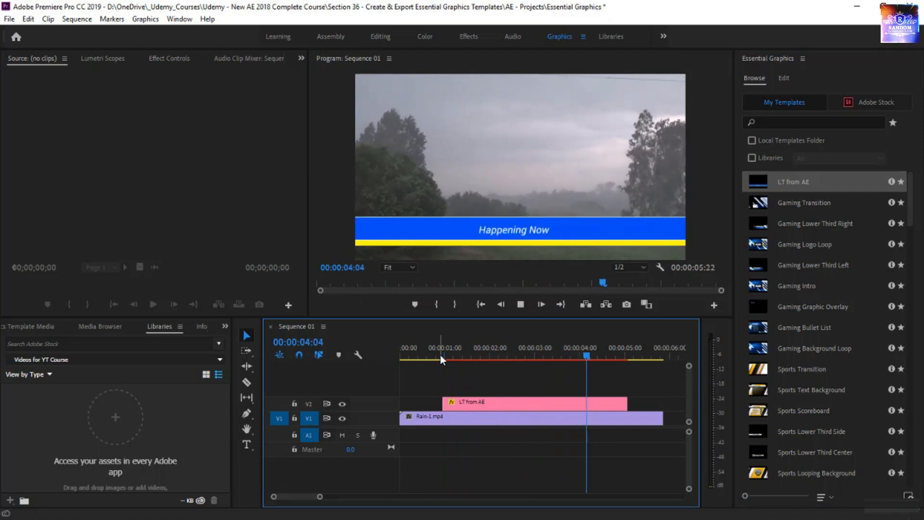
{"action": "key", "text": "space"}
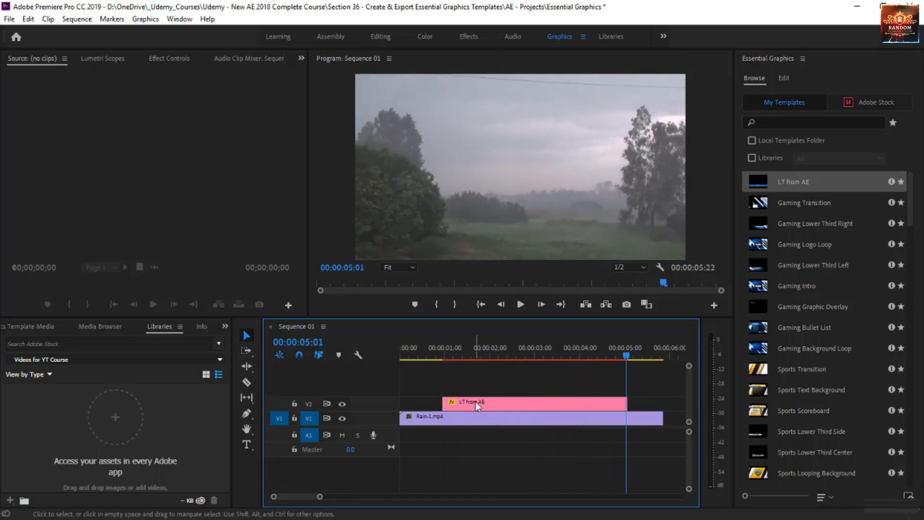
Move the LT from AE clip to the sequence start and rate-stretch it to the end of Rain-1.mp4.
{"action": "left_click_drag", "start_coordinate": [476, 404], "coordinate": [428, 407]}
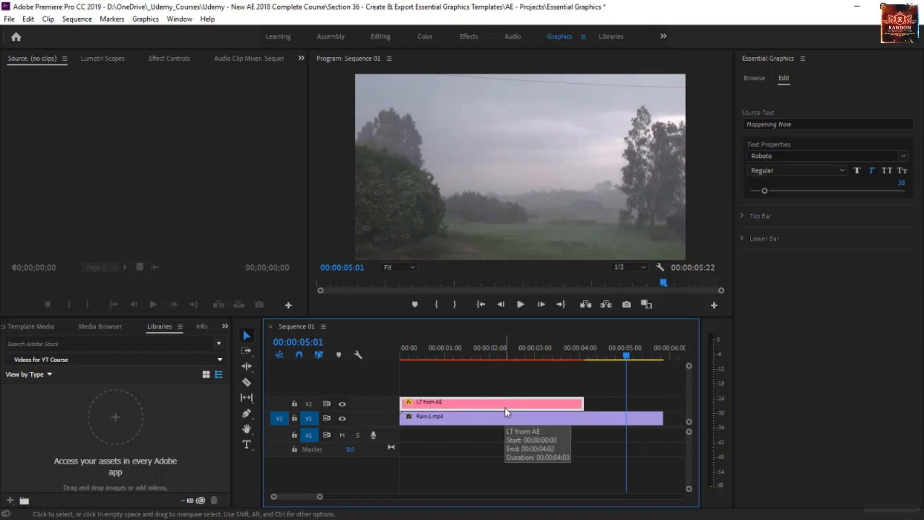
{"action": "key", "text": "r"}
{"action": "left_click_drag", "start_coordinate": [583, 403], "coordinate": [663, 401]}
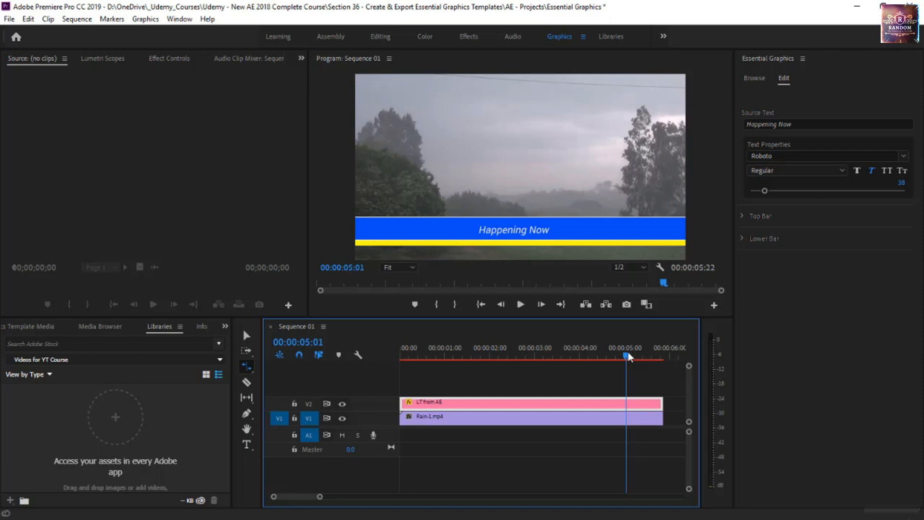
Play the stretched lower third from the start and scrub through its middle section to check the protected intro and outro timing.
{"action": "left_click_drag", "start_coordinate": [628, 356], "coordinate": [401, 356]}
{"action": "key", "text": "space"}
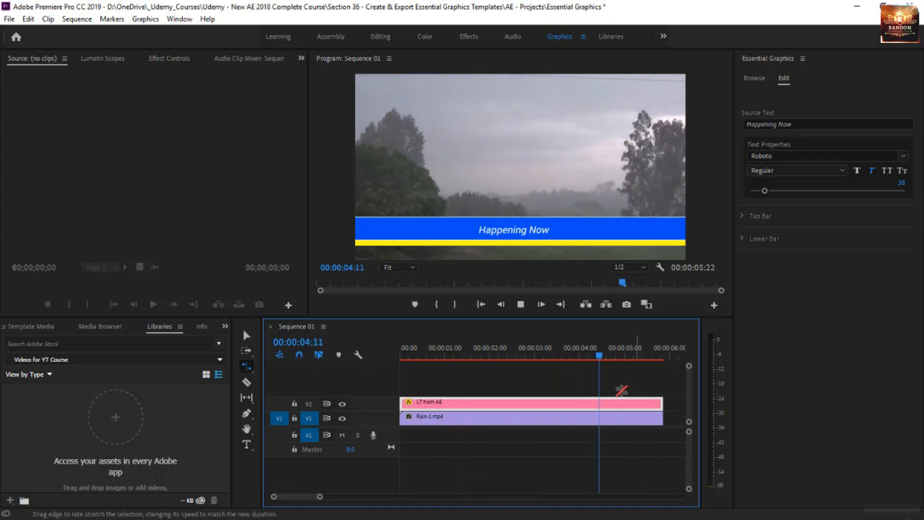
{"action": "left_click", "coordinate": [536, 355]}
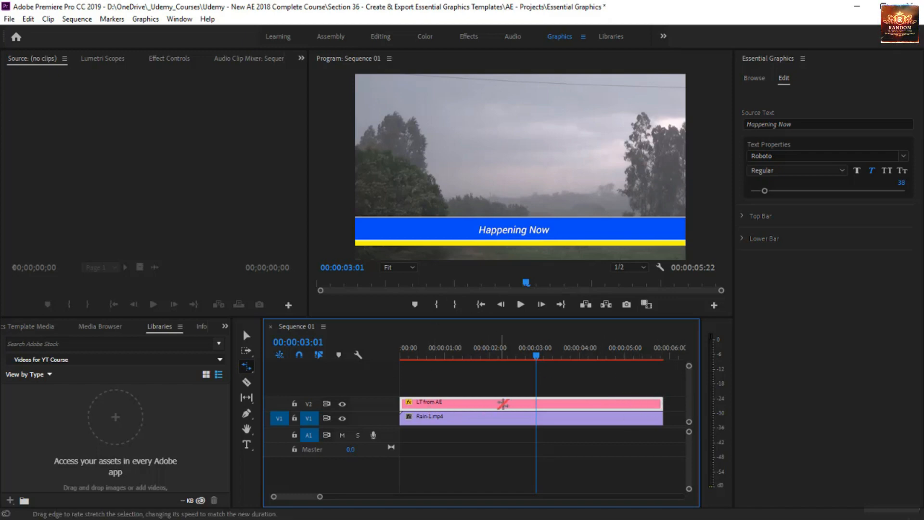
{"action": "left_click_drag", "start_coordinate": [485, 357], "coordinate": [548, 365]}
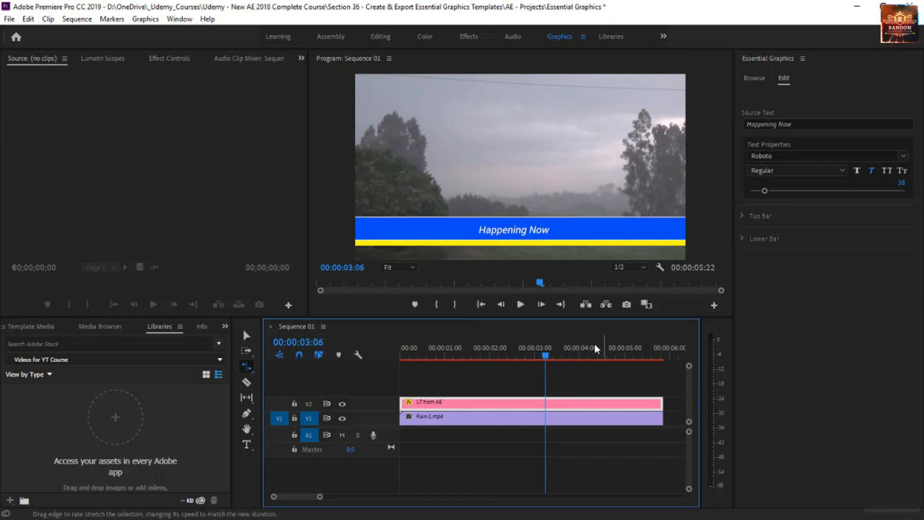
Rate-stretch the LT from AE clip to end at 00:00:03:06 and play it from the start.
{"action": "left_click_drag", "start_coordinate": [662, 404], "coordinate": [544, 405]}
{"action": "left_click_drag", "start_coordinate": [491, 355], "coordinate": [384, 381]}
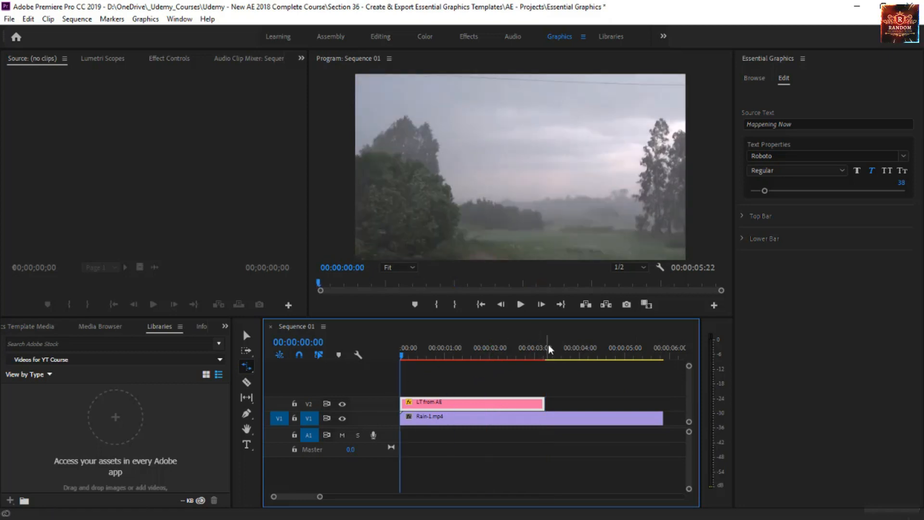
{"action": "key", "text": "space"}
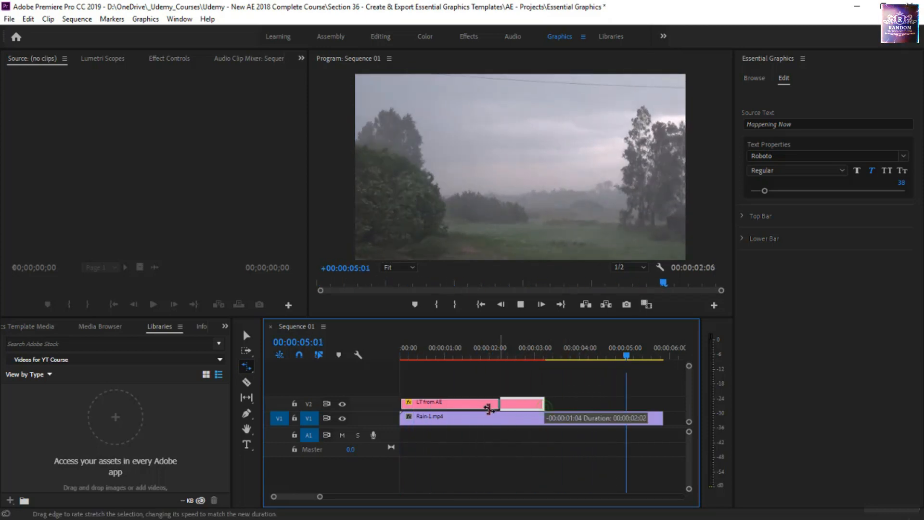
Test the LT from AE clip at a length of just under two seconds, and stretch it back to the end of Rain-1.mp4.
{"action": "left_click_drag", "start_coordinate": [544, 404], "coordinate": [485, 409]}
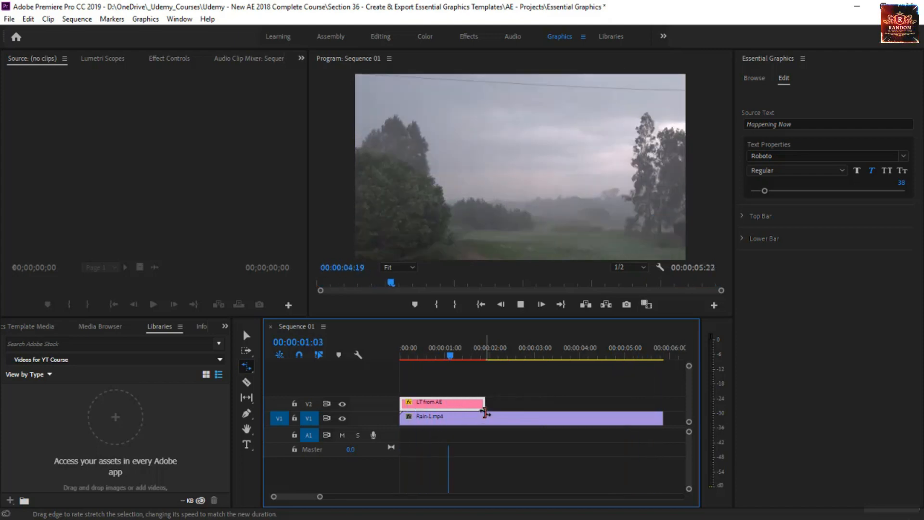
{"action": "left_click", "coordinate": [428, 348]}
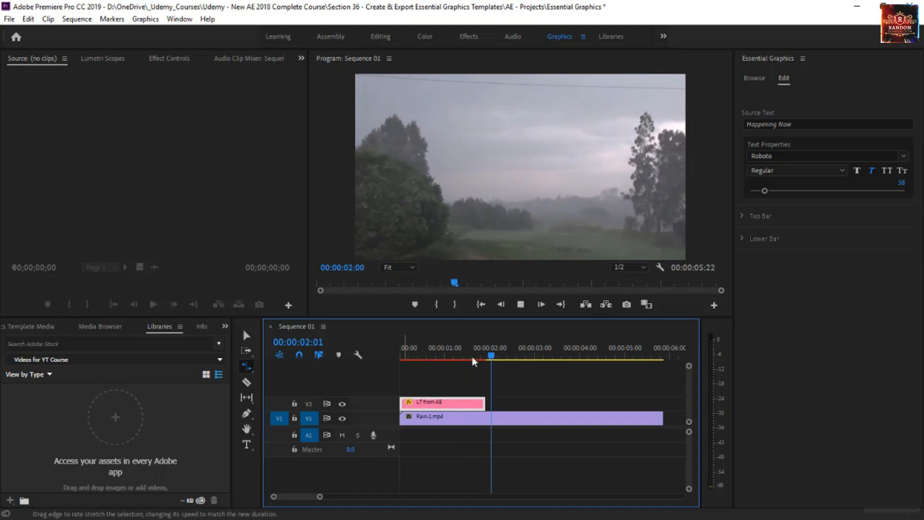
{"action": "left_click_drag", "start_coordinate": [485, 351], "coordinate": [378, 369]}
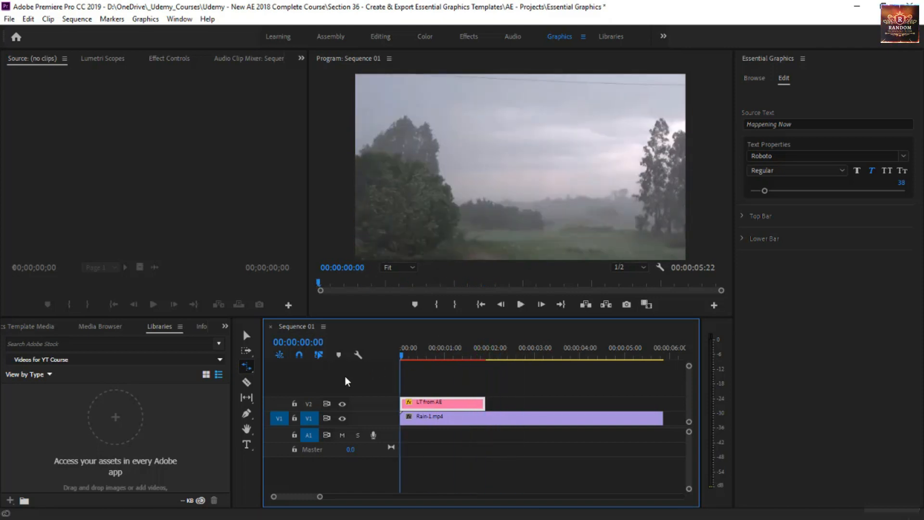
{"action": "key", "text": "space"}
{"action": "left_click_drag", "start_coordinate": [485, 403], "coordinate": [663, 404]}
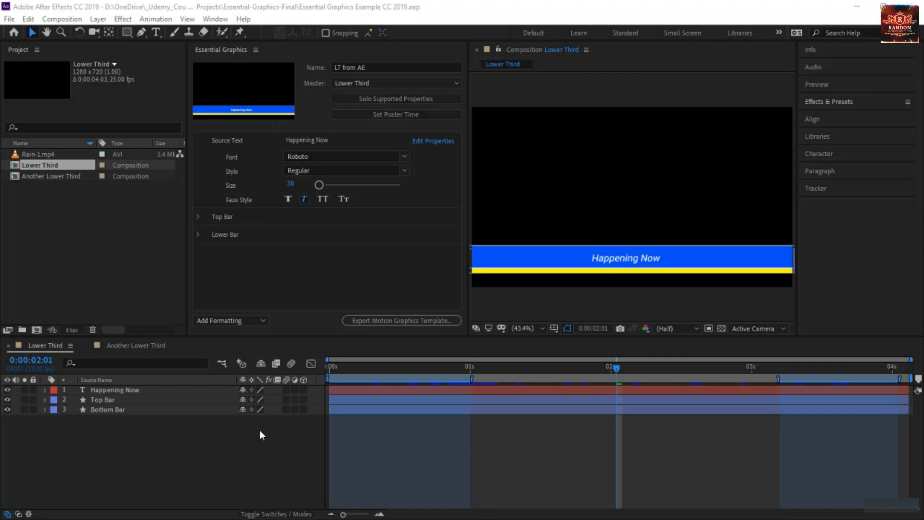
Switch to After Effects, solo the Lower Third's supported properties and apply the Fill effect to the Happening Now text layer.
{"action": "left_click", "coordinate": [382, 100]}
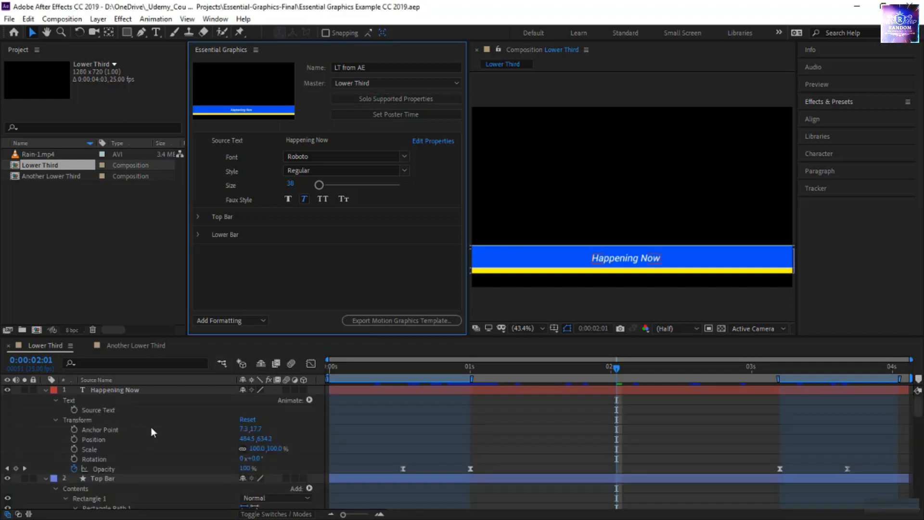
{"action": "left_click", "coordinate": [120, 410]}
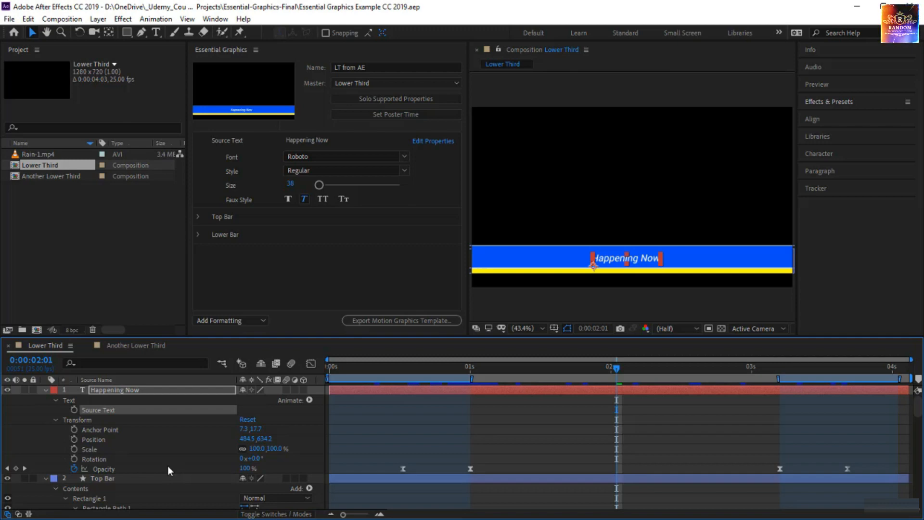
{"action": "left_click", "coordinate": [852, 102]}
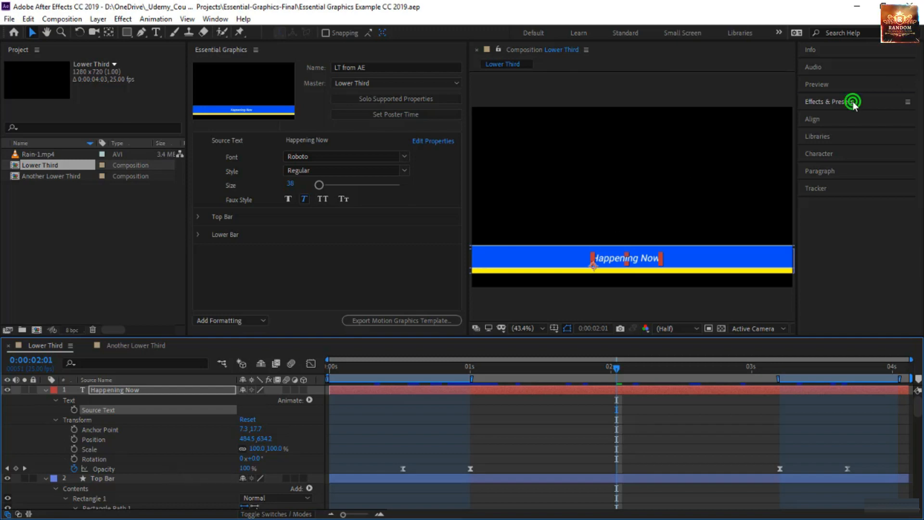
{"action": "left_click", "coordinate": [840, 118]}
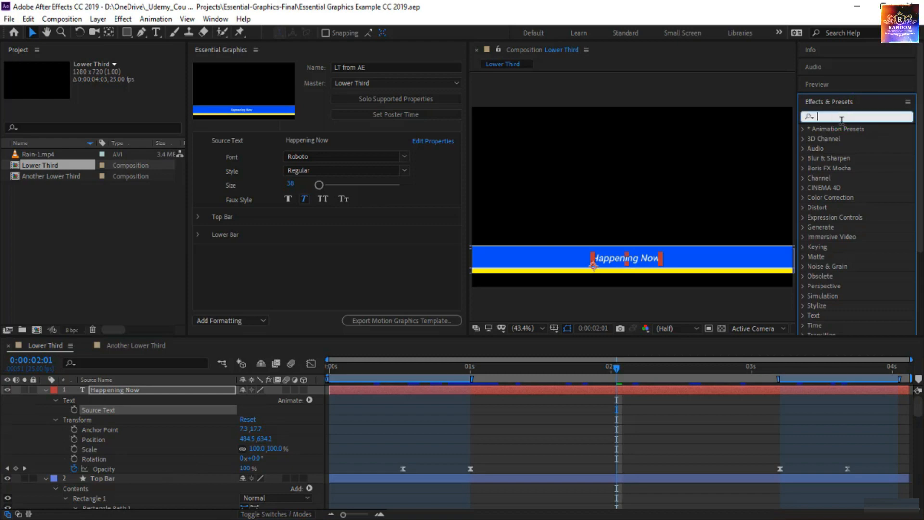
{"action": "type", "text": "fill"}
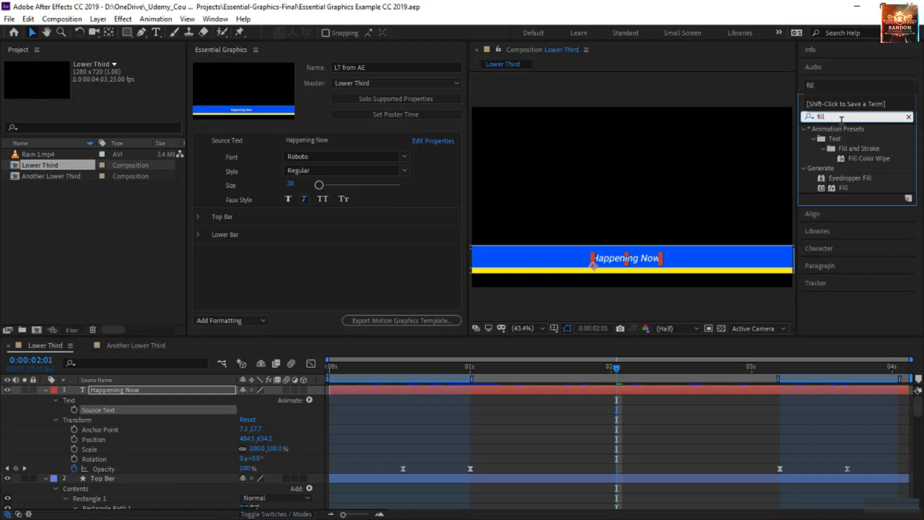
{"action": "left_click", "coordinate": [842, 188]}
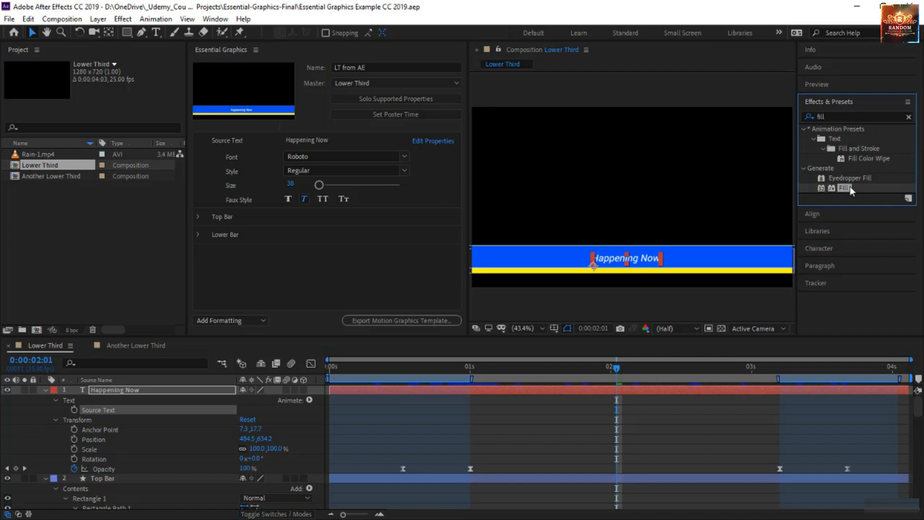
{"action": "double_click", "coordinate": [850, 187]}
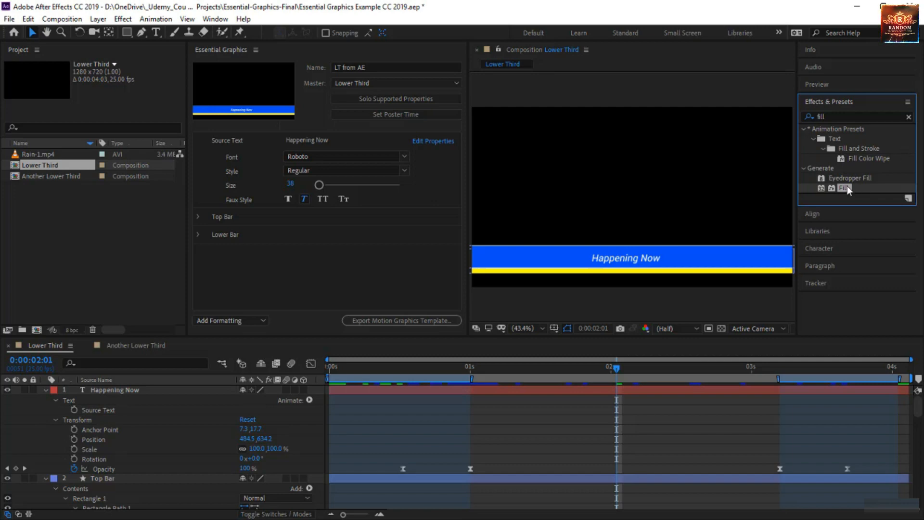
Apply the Fill effect to the Happening Now layer and solo the supported properties again to reveal the Fill settings.
{"action": "left_click_drag", "start_coordinate": [845, 187], "coordinate": [192, 396]}
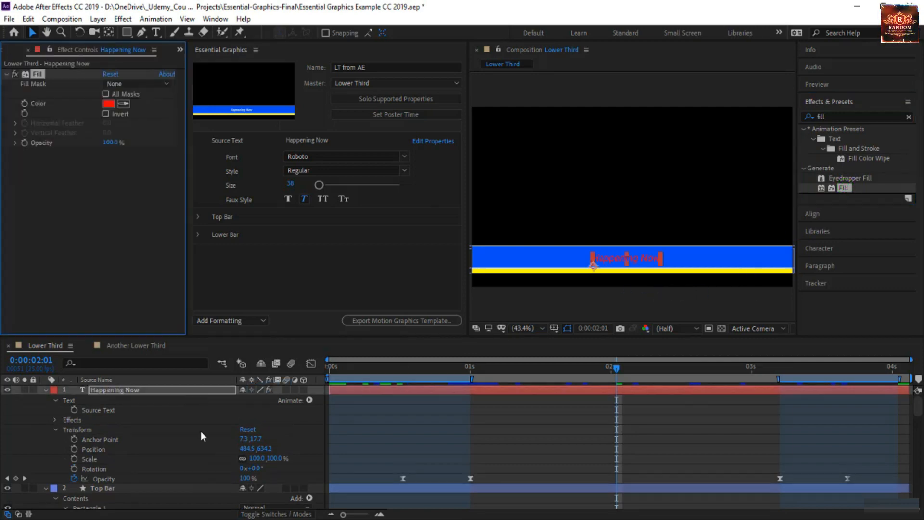
{"action": "left_click", "coordinate": [389, 100]}
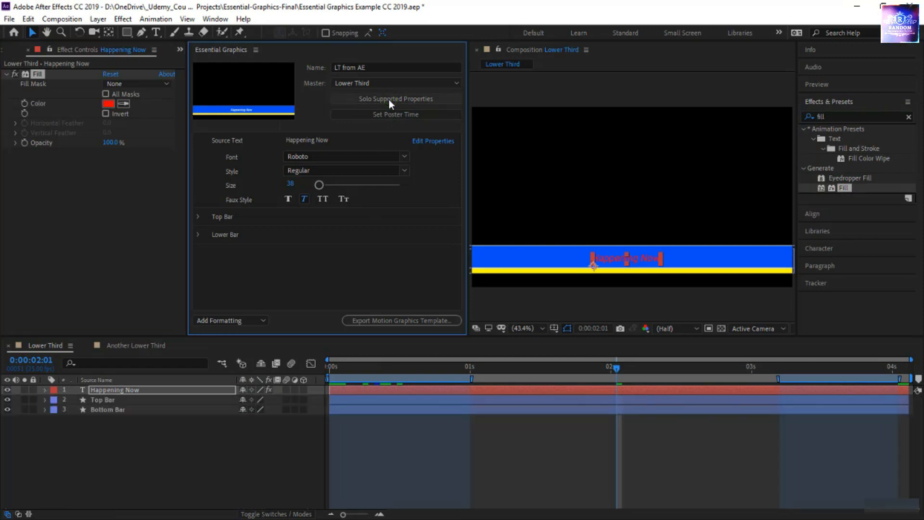
{"action": "left_click", "coordinate": [389, 100]}
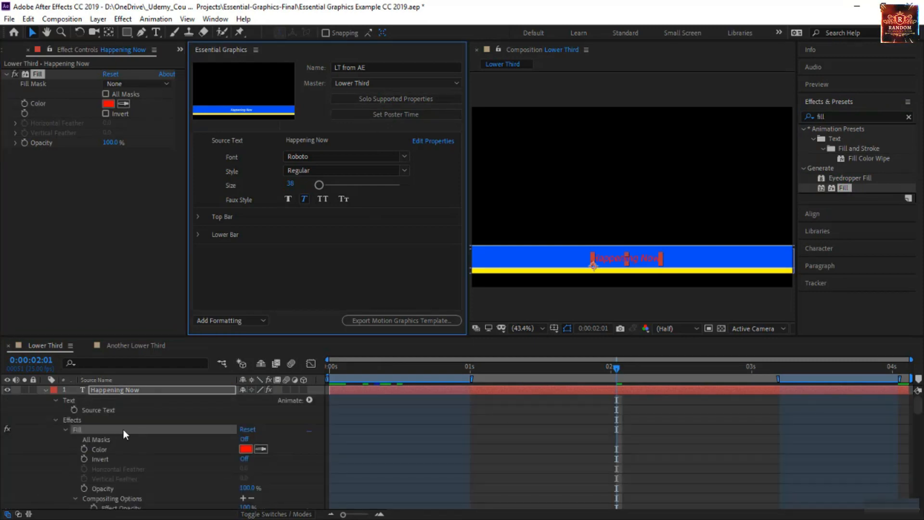
{"action": "left_click", "coordinate": [90, 422]}
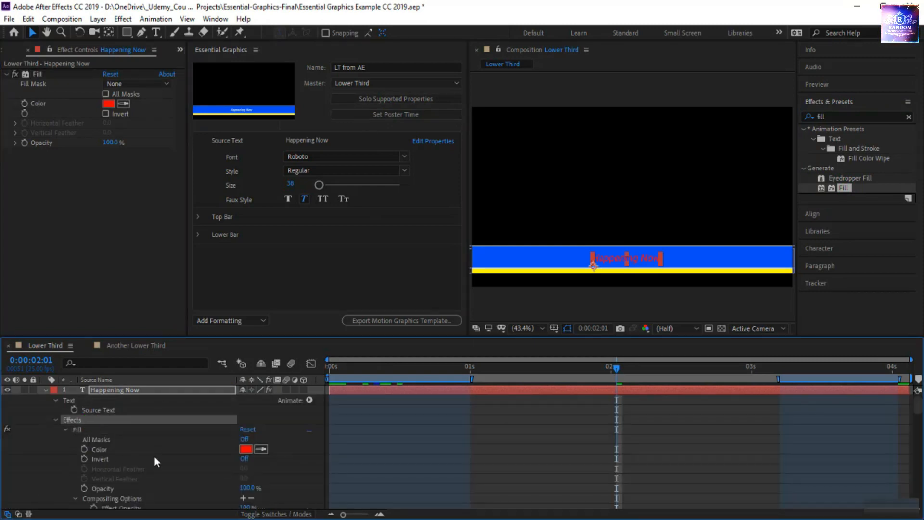
{"action": "scroll", "coordinate": [154, 455], "scroll_direction": "down", "scroll_amount": 3}
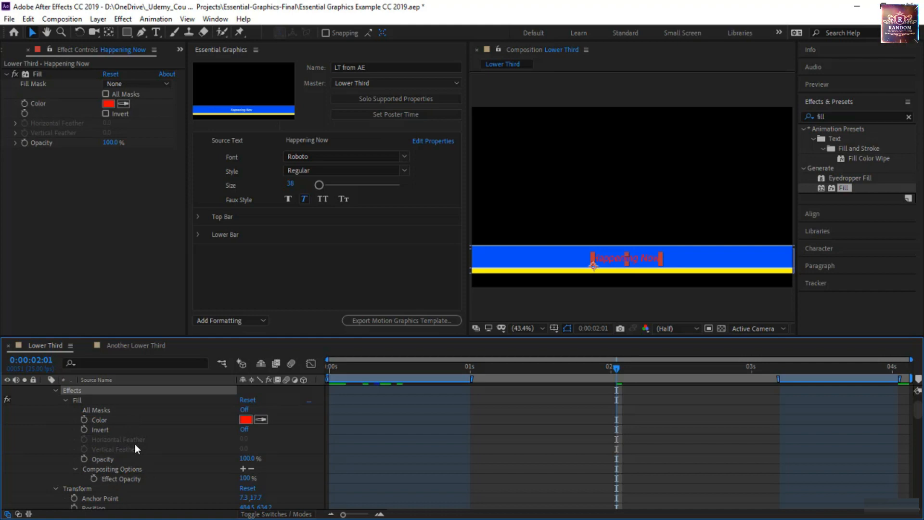
Add the Fill effect's Color to the Essential Graphics template as Text Color and set it to white.
{"action": "left_click", "coordinate": [116, 420]}
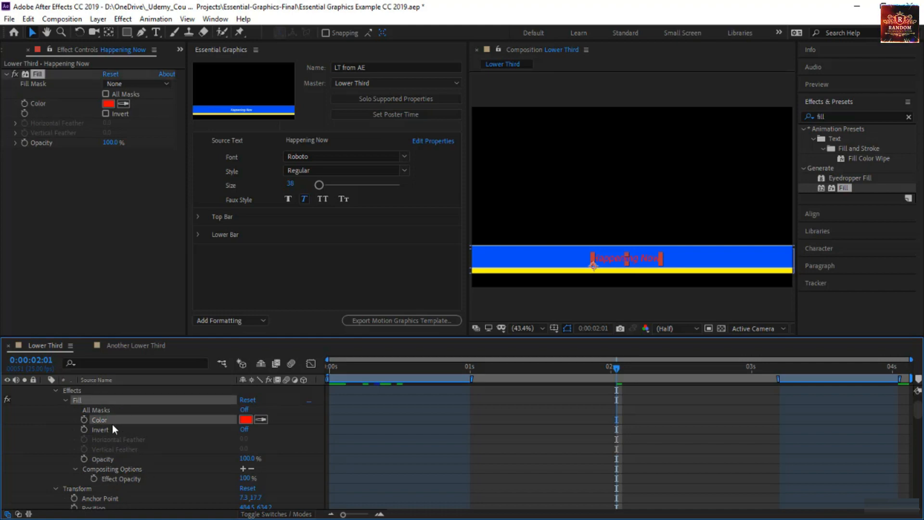
{"action": "mouse_move", "coordinate": [114, 418]}
{"action": "left_mouse_down"}
{"action": "mouse_move", "coordinate": [255, 232]}
{"action": "mouse_move", "coordinate": [257, 206]}
{"action": "left_mouse_up"}
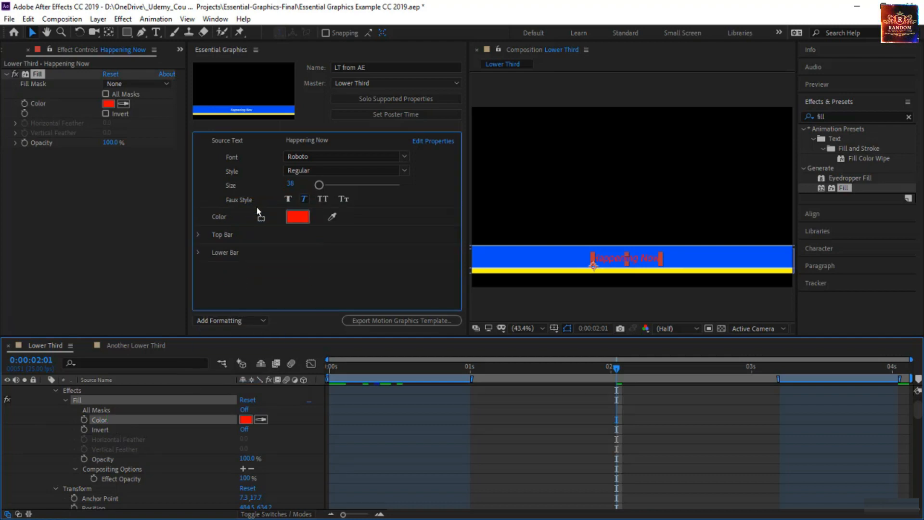
{"action": "left_click", "coordinate": [214, 220]}
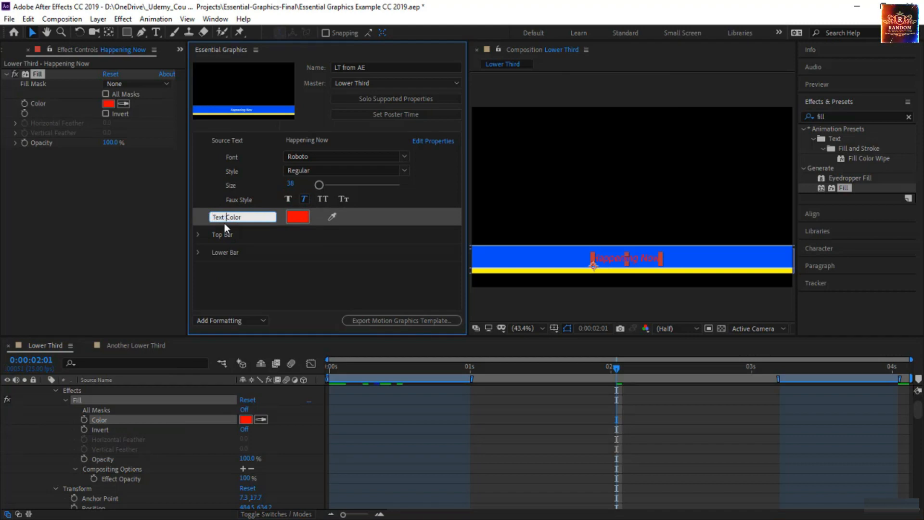
{"action": "left_click", "coordinate": [285, 273]}
{"action": "left_click", "coordinate": [300, 217]}
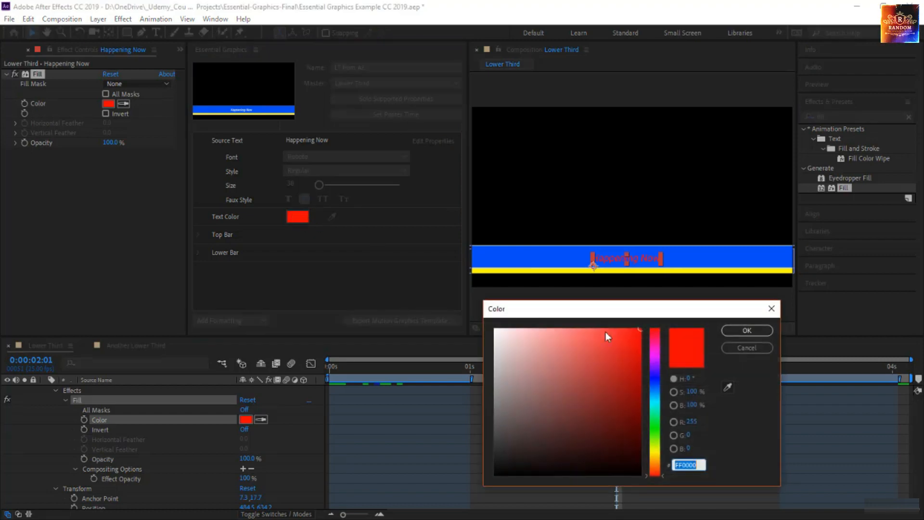
{"action": "left_click_drag", "start_coordinate": [596, 388], "coordinate": [495, 328]}
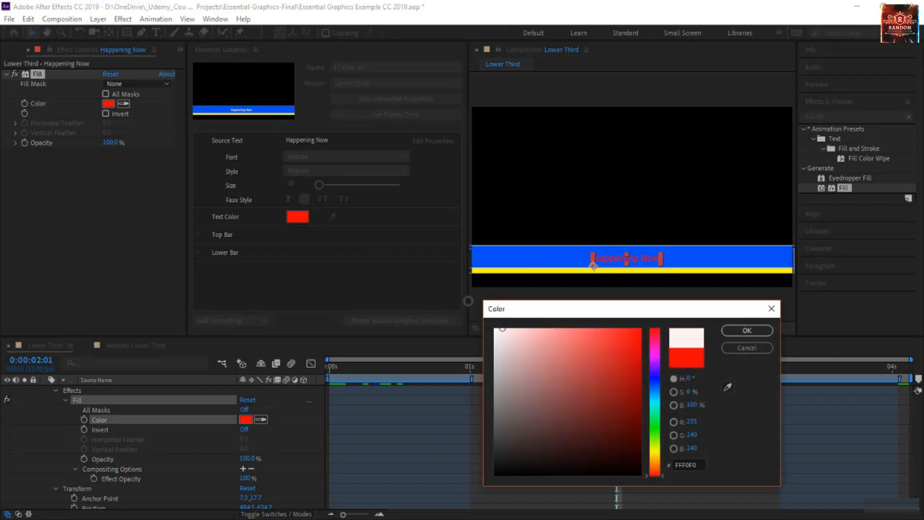
{"action": "left_click", "coordinate": [751, 332]}
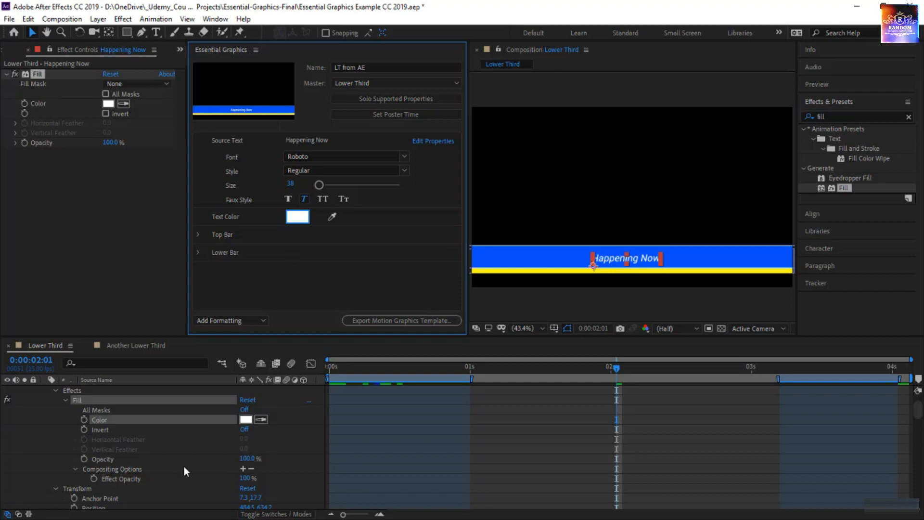
Delete the Fill effect from the Happening Now layer, along with its Text Color control in the template.
{"action": "scroll", "coordinate": [159, 457], "scroll_direction": "down", "scroll_amount": 4}
{"action": "scroll", "coordinate": [161, 460], "scroll_direction": "up", "scroll_amount": 5}
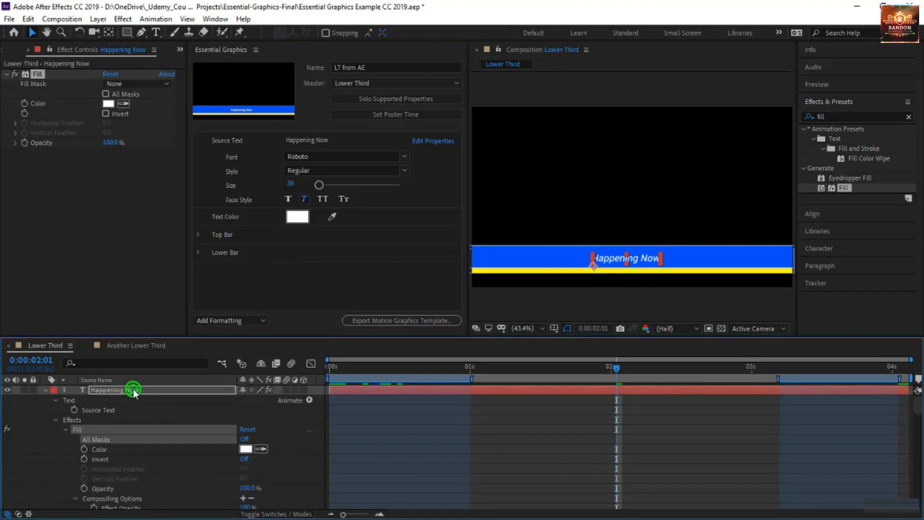
{"action": "left_click", "coordinate": [133, 390]}
{"action": "left_click", "coordinate": [90, 420]}
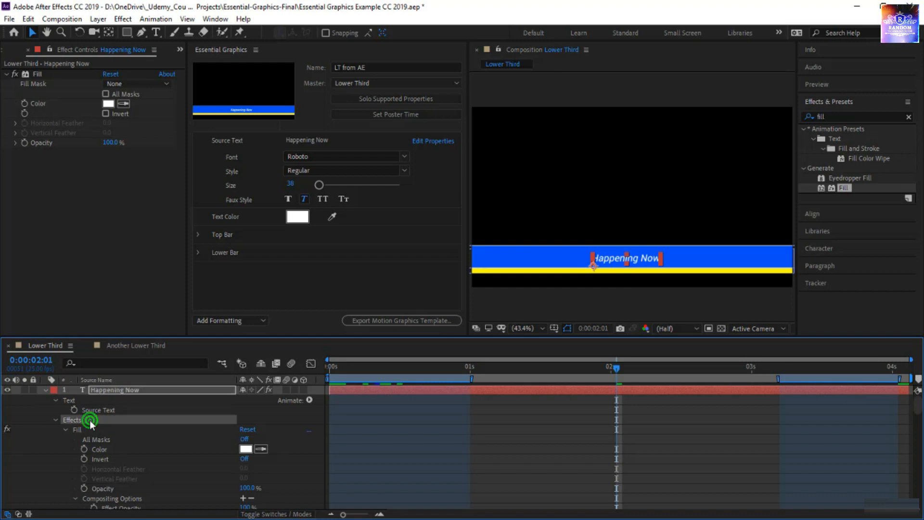
{"action": "key", "text": "Delete"}
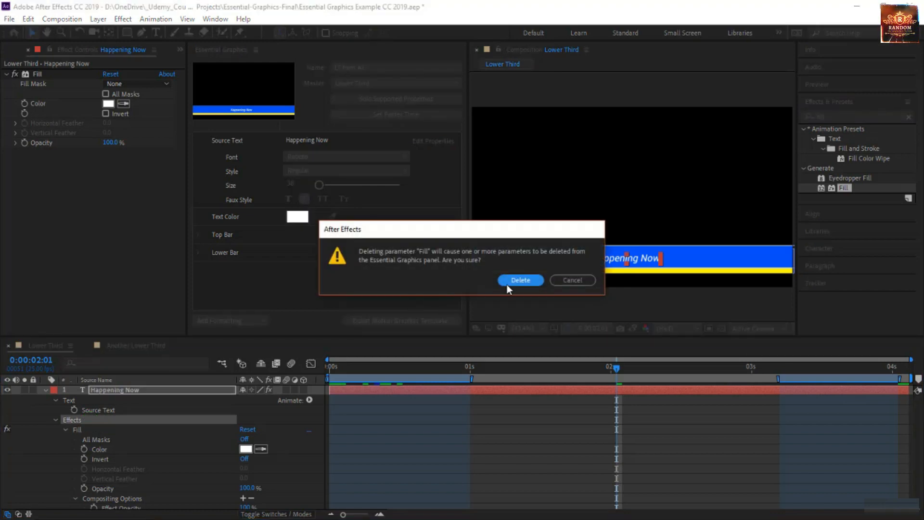
{"action": "left_click", "coordinate": [508, 283]}
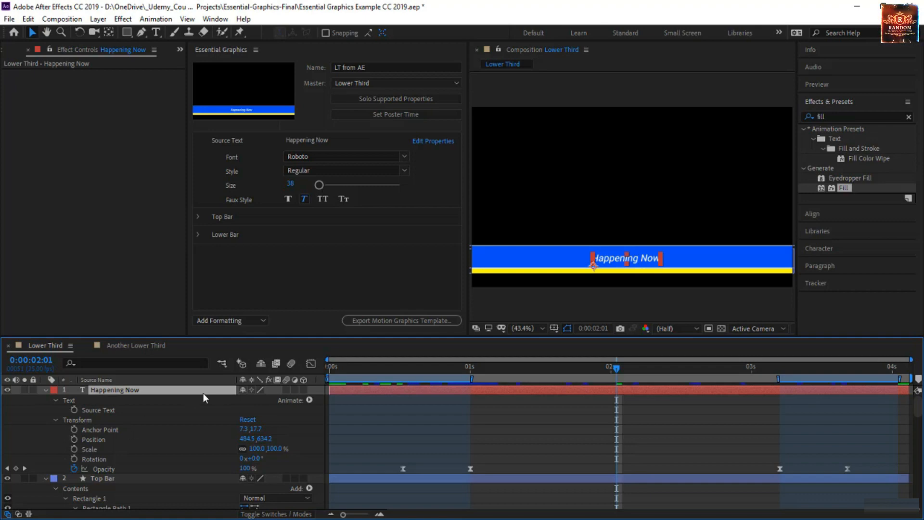
Add an RGB Fill Color text animator to the Happening Now layer and solo the template's supported properties.
{"action": "left_click", "coordinate": [308, 401]}
{"action": "mouse_move", "coordinate": [340, 278]}
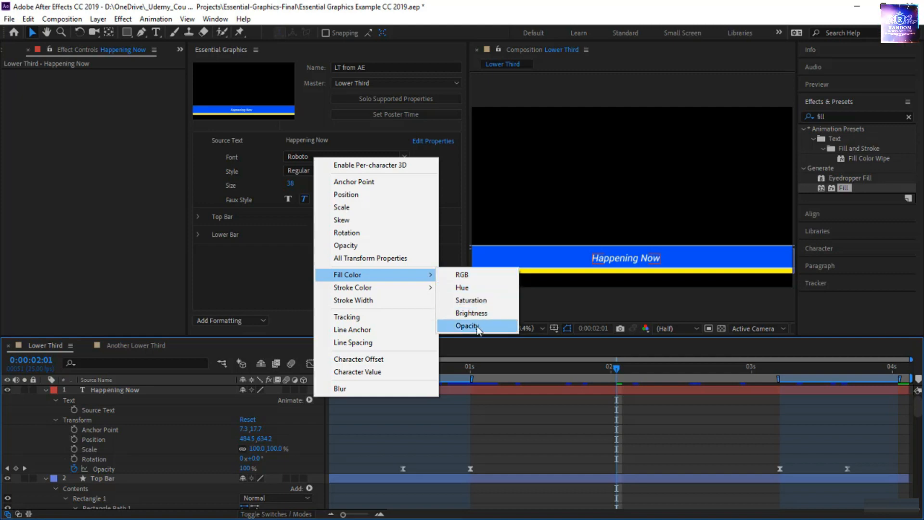
{"action": "left_click", "coordinate": [470, 273]}
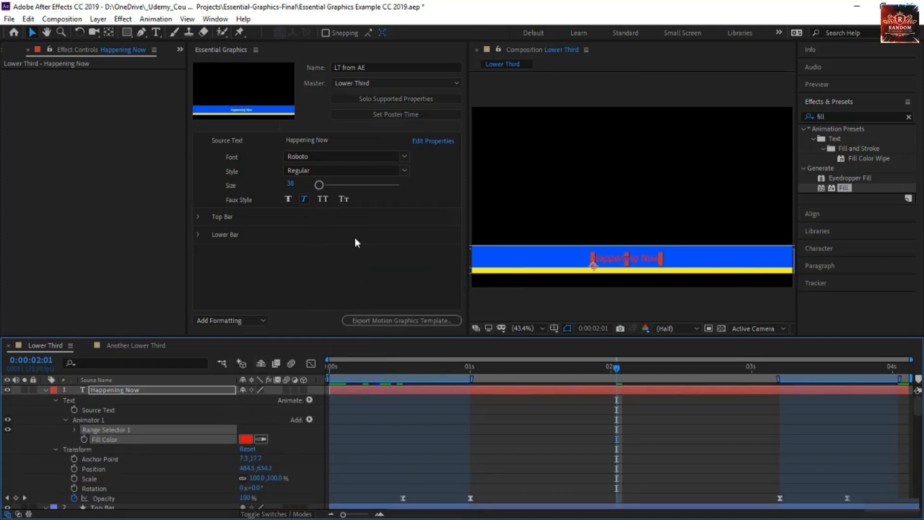
{"action": "left_click", "coordinate": [407, 101]}
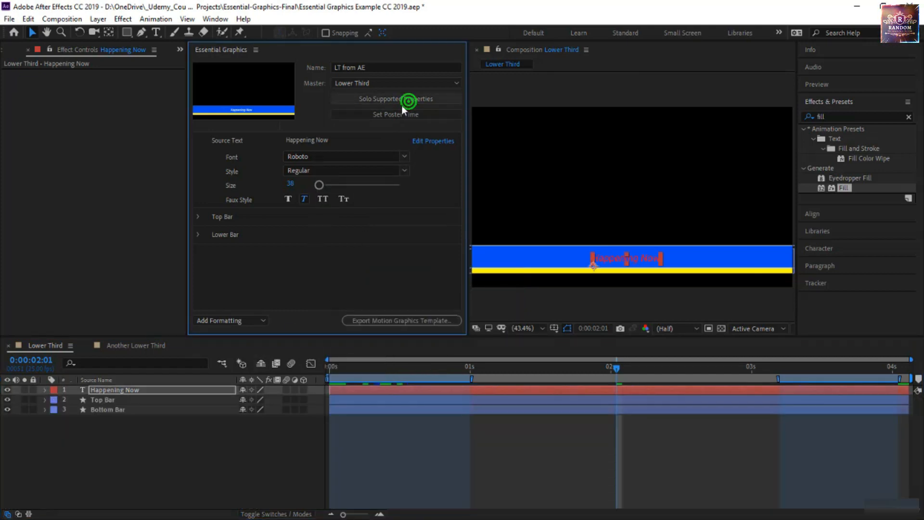
{"action": "scroll", "coordinate": [175, 464], "scroll_direction": "down", "scroll_amount": 1}
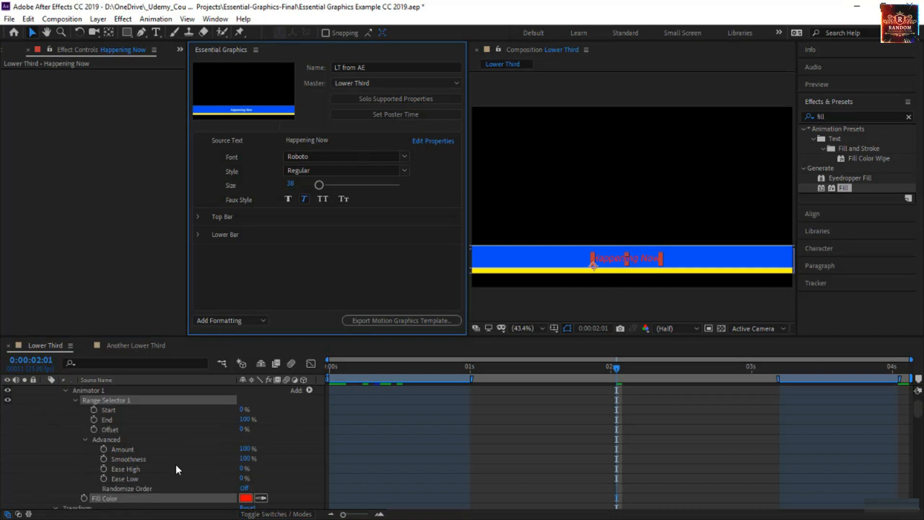
{"action": "scroll", "coordinate": [144, 456], "scroll_direction": "down", "scroll_amount": 2}
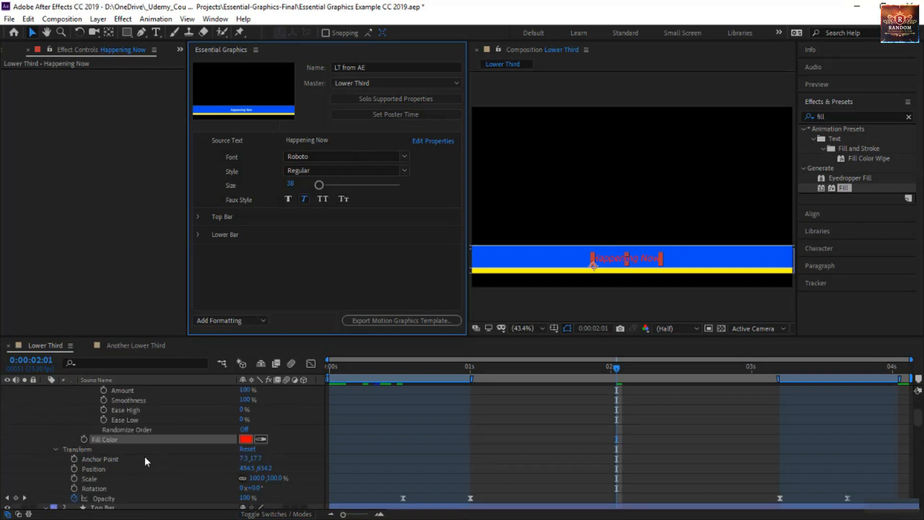
{"action": "scroll", "coordinate": [144, 458], "scroll_direction": "up", "scroll_amount": 1}
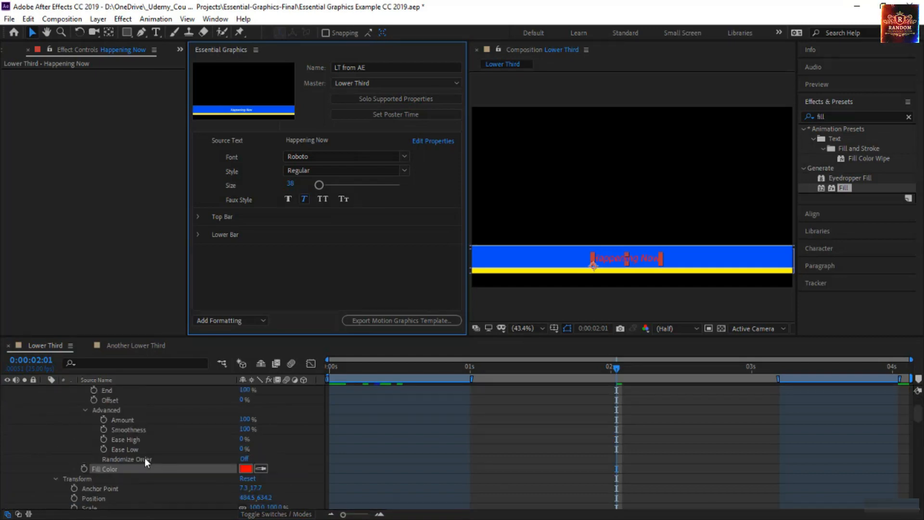
{"action": "scroll", "coordinate": [139, 478], "scroll_direction": "up", "scroll_amount": 1}
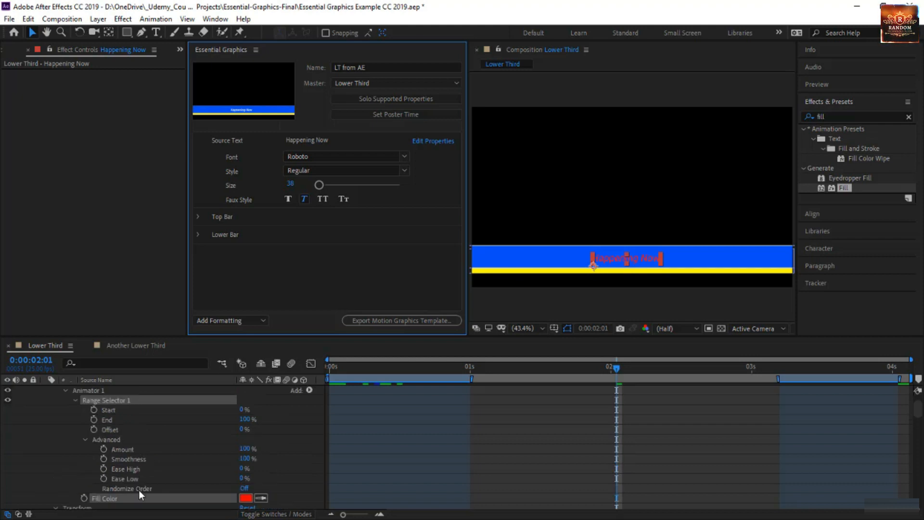
Add the text animator's Fill Color to the Essential Graphics template as Text Fill Color and set it to white (FFFFFF).
{"action": "left_click_drag", "start_coordinate": [136, 498], "coordinate": [266, 209]}
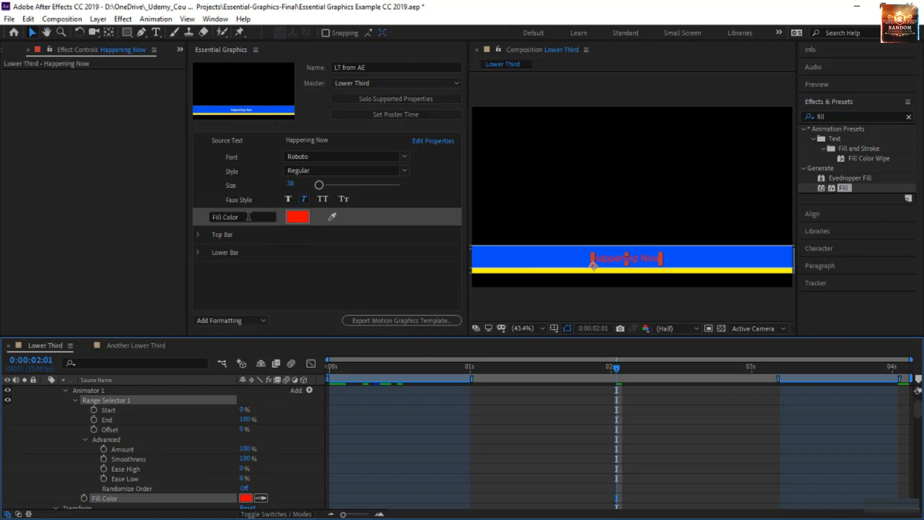
{"action": "left_click", "coordinate": [215, 217]}
{"action": "type", "text": "Text"}
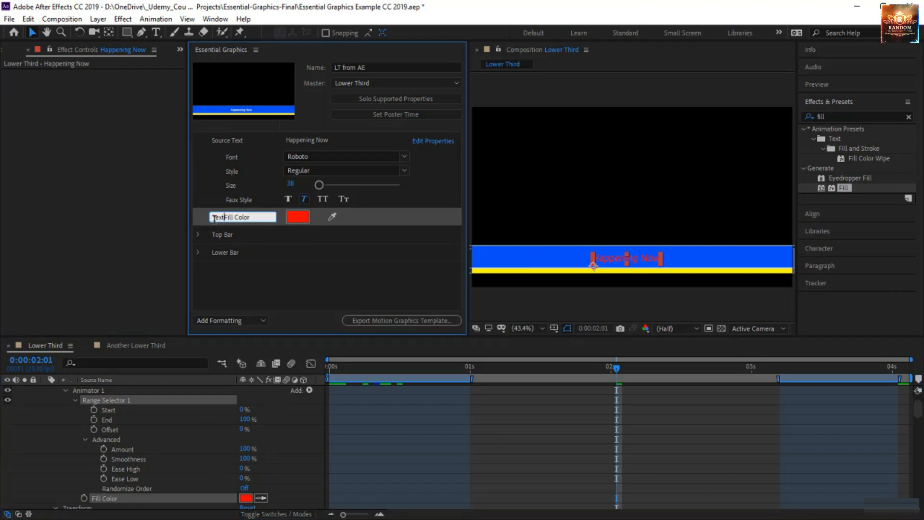
{"action": "left_click", "coordinate": [262, 281]}
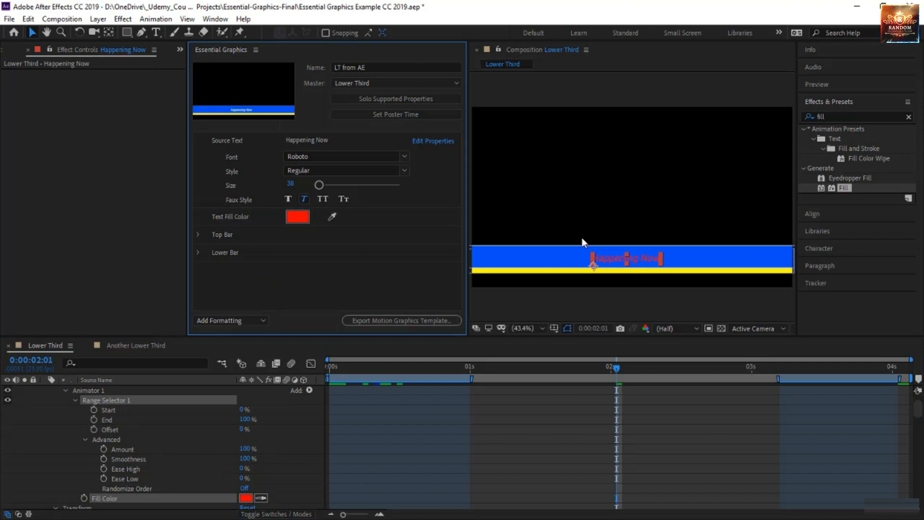
{"action": "left_click", "coordinate": [296, 218]}
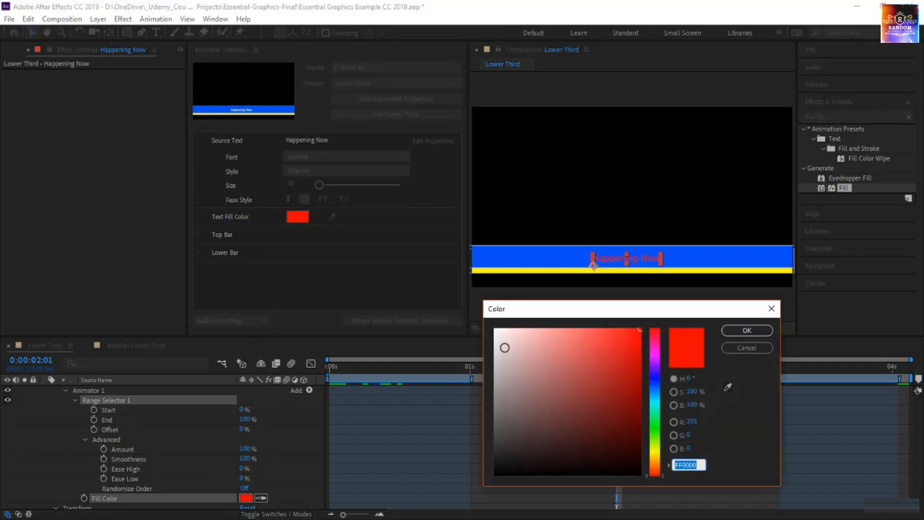
{"action": "left_click_drag", "start_coordinate": [504, 346], "coordinate": [456, 308]}
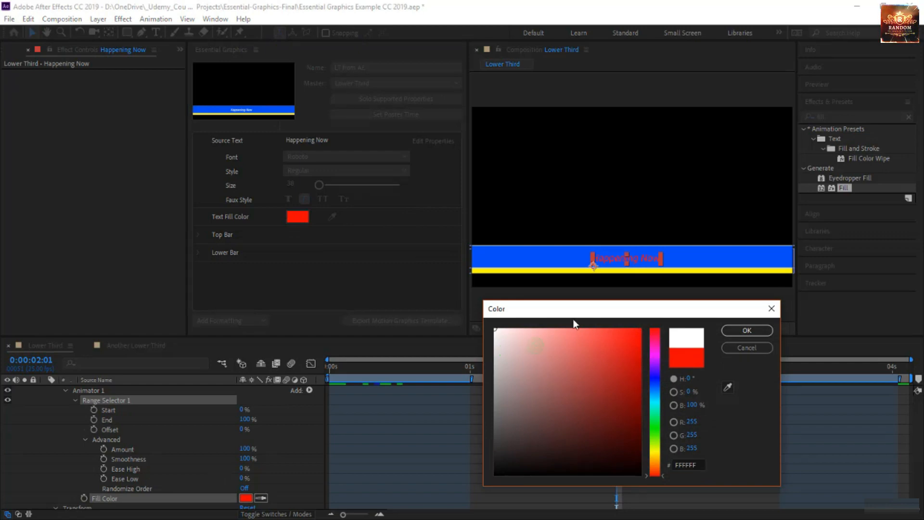
{"action": "left_click", "coordinate": [755, 332]}
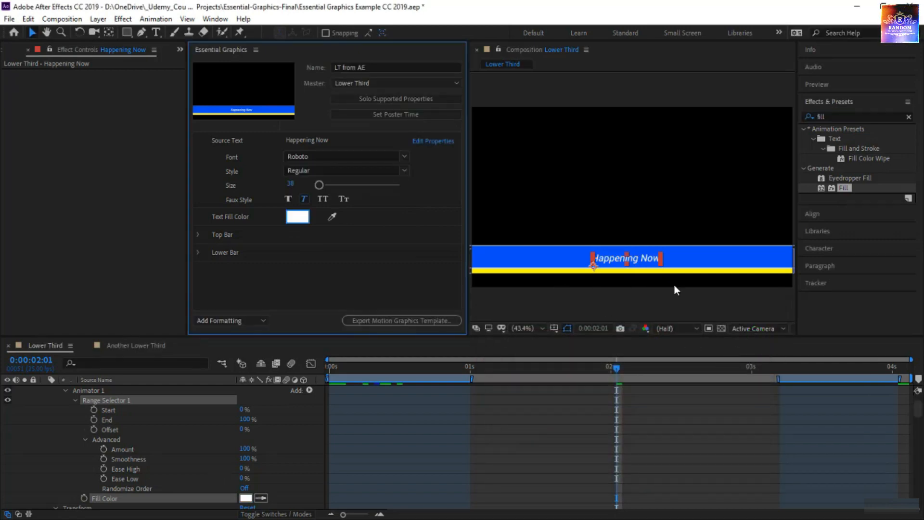
{"action": "scroll", "coordinate": [192, 440], "scroll_direction": "down", "scroll_amount": 3}
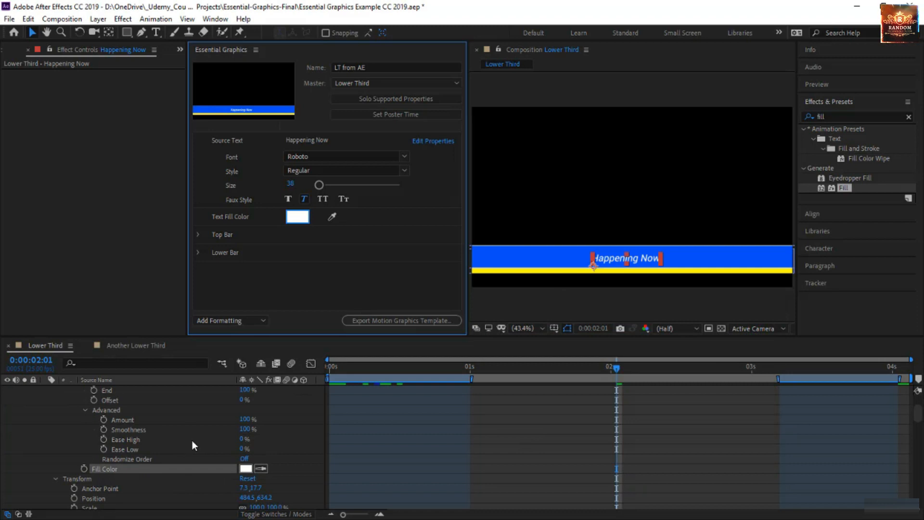
{"action": "scroll", "coordinate": [192, 441], "scroll_direction": "up", "scroll_amount": 3}
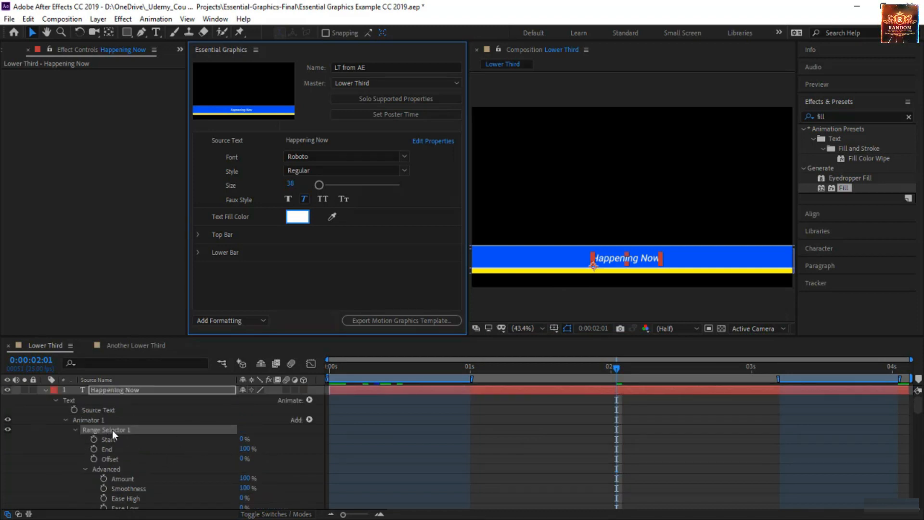
{"action": "left_click", "coordinate": [310, 420]}
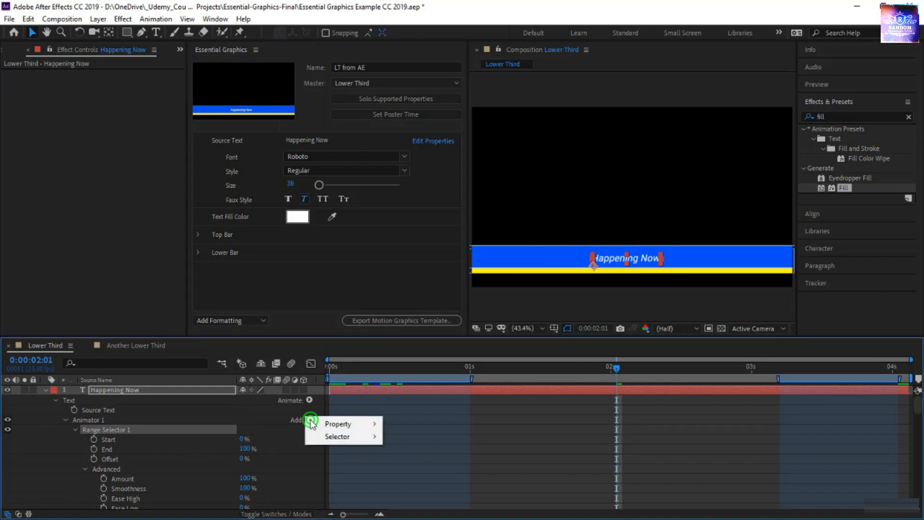
{"action": "mouse_move", "coordinate": [338, 423]}
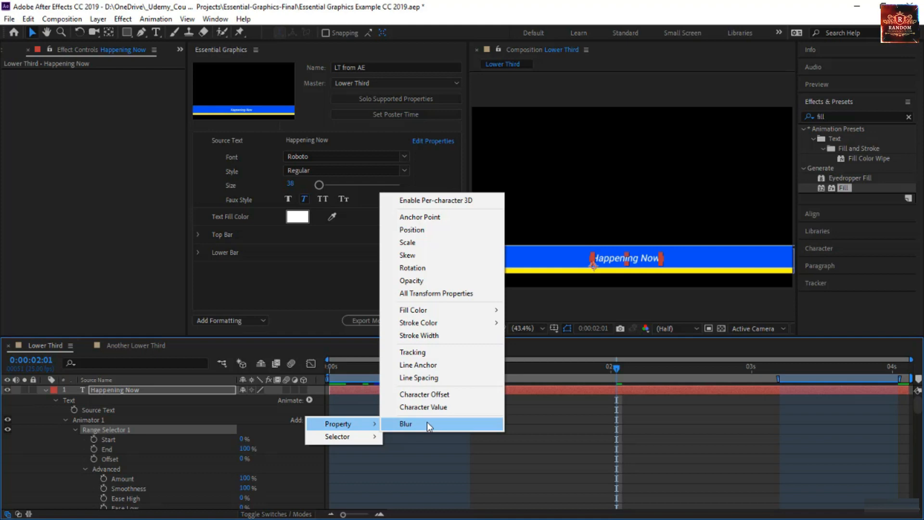
{"action": "left_click", "coordinate": [131, 443]}
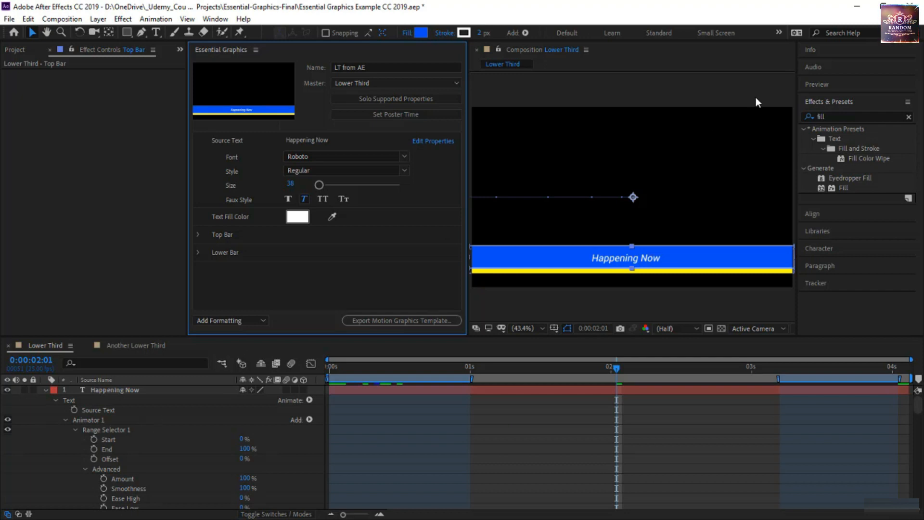
Find the 4-Color Gradient effect and apply it to the Top Bar layer.
{"action": "left_click", "coordinate": [838, 117]}
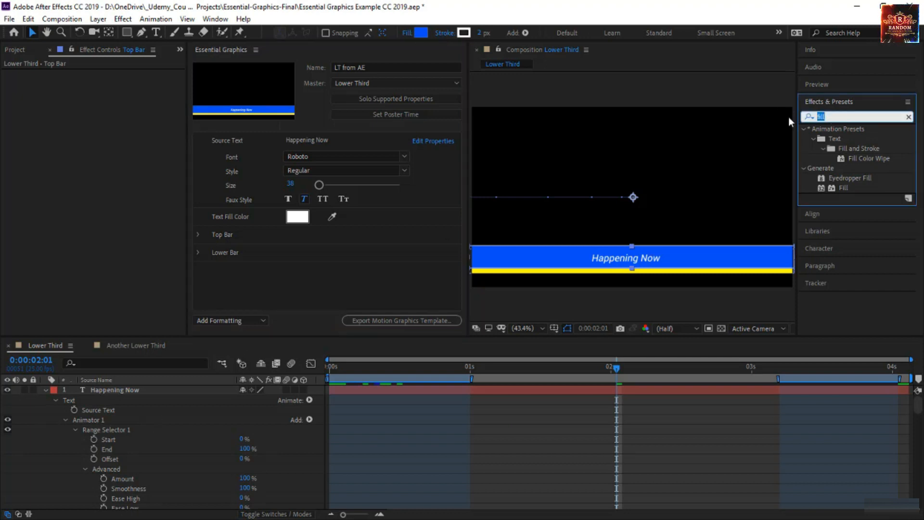
{"action": "type", "text": "4-"}
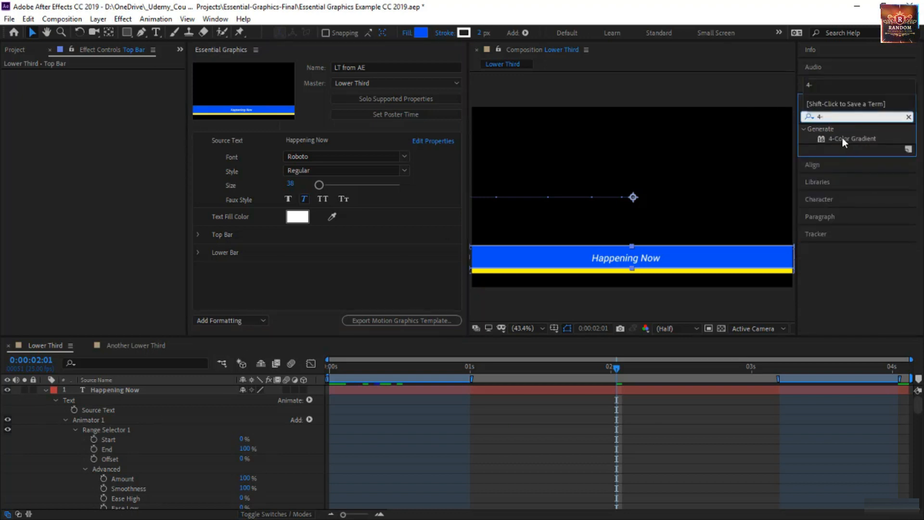
{"action": "left_click", "coordinate": [844, 138]}
{"action": "scroll", "coordinate": [139, 437], "scroll_direction": "down", "scroll_amount": 5}
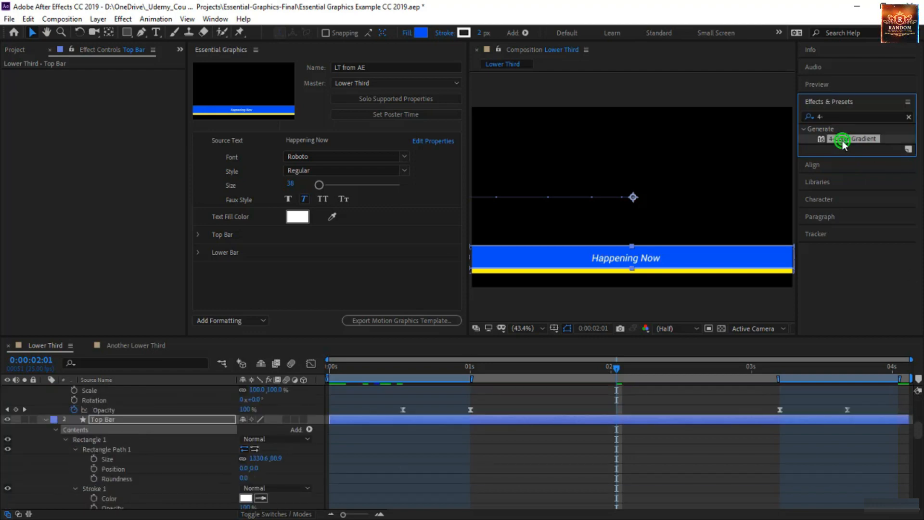
{"action": "left_click_drag", "start_coordinate": [843, 144], "coordinate": [159, 419]}
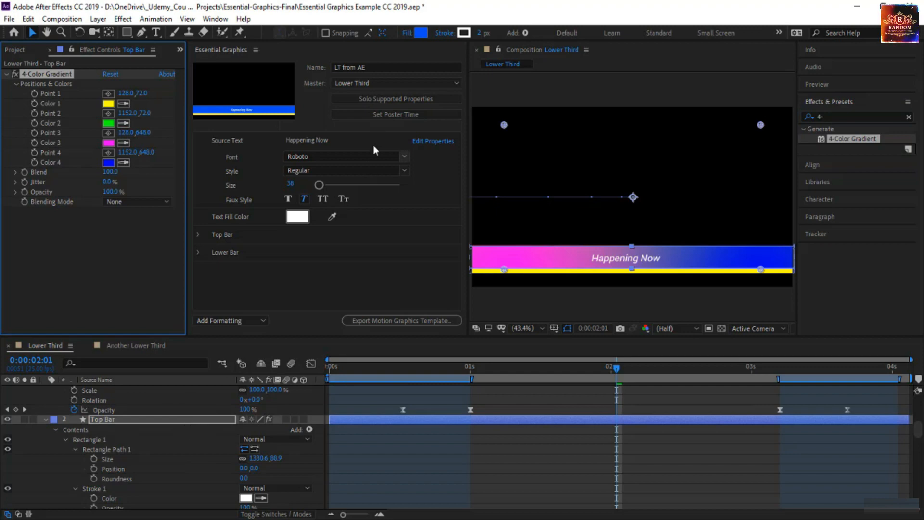
Solo the template's supported properties and bring the Top Bar layer's 4-Color Gradient colors into view.
{"action": "left_click", "coordinate": [394, 100]}
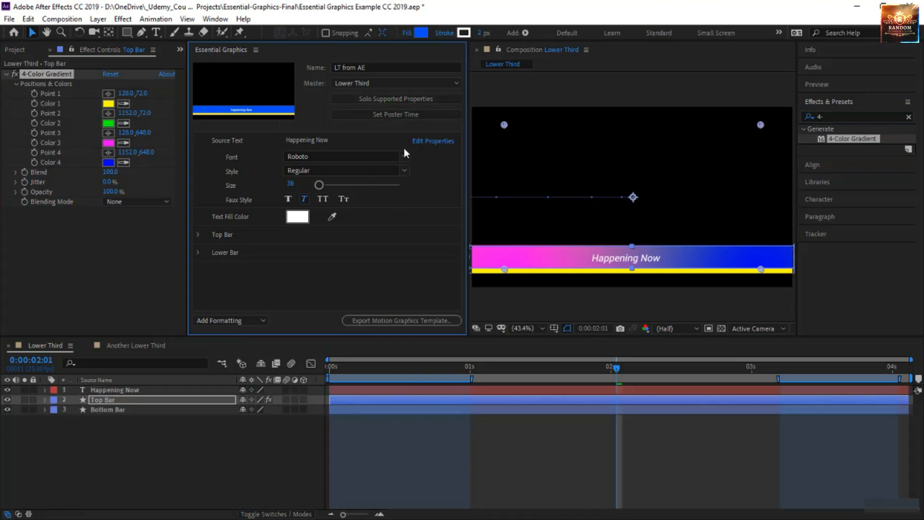
{"action": "left_click", "coordinate": [418, 98]}
{"action": "scroll", "coordinate": [210, 426], "scroll_direction": "down", "scroll_amount": 5}
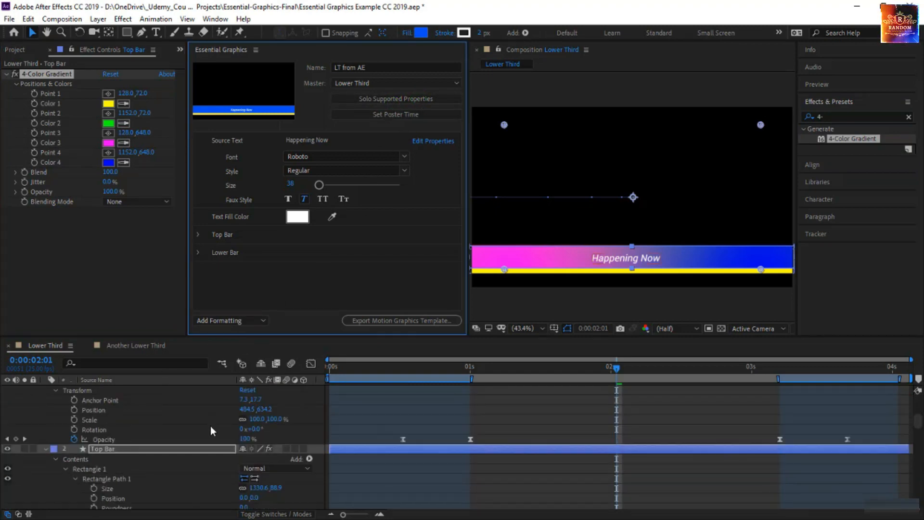
{"action": "scroll", "coordinate": [210, 425], "scroll_direction": "down", "scroll_amount": 10}
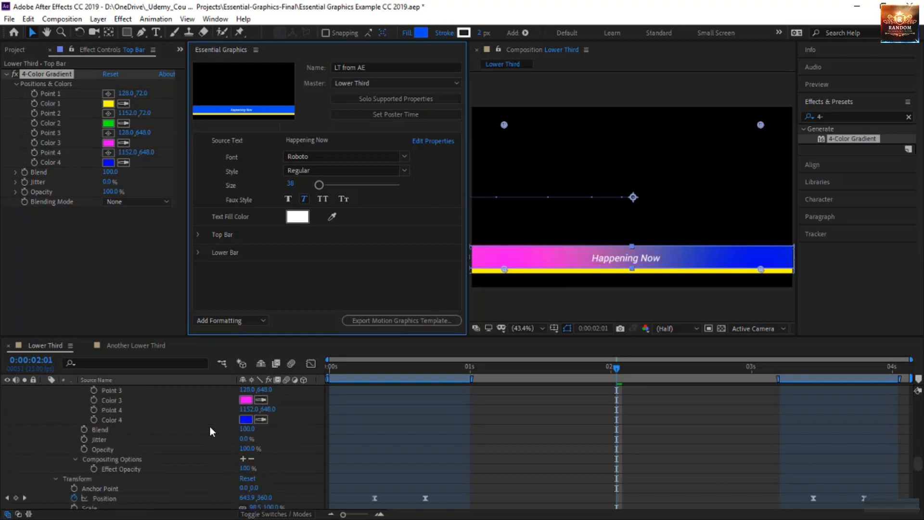
{"action": "scroll", "coordinate": [210, 426], "scroll_direction": "up", "scroll_amount": 3}
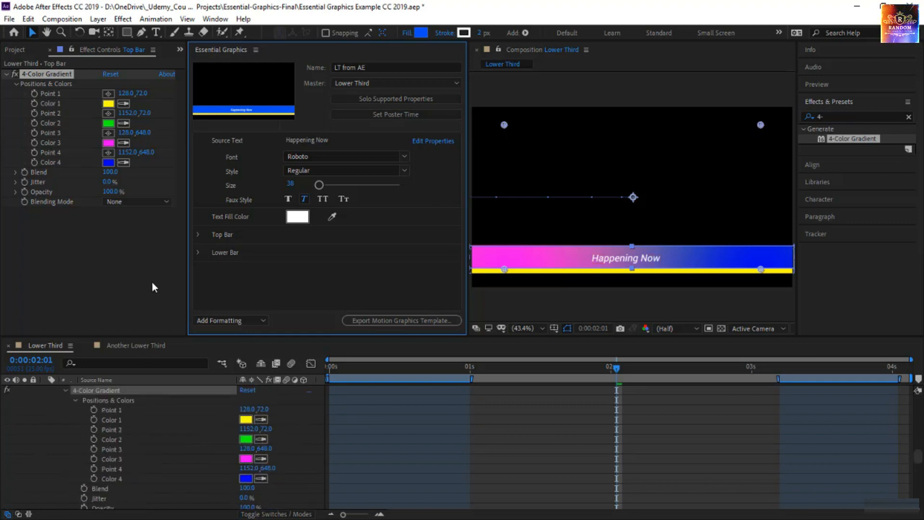
Add a group named Gradient Colors inside the template's Top Bar group.
{"action": "left_click", "coordinate": [196, 233]}
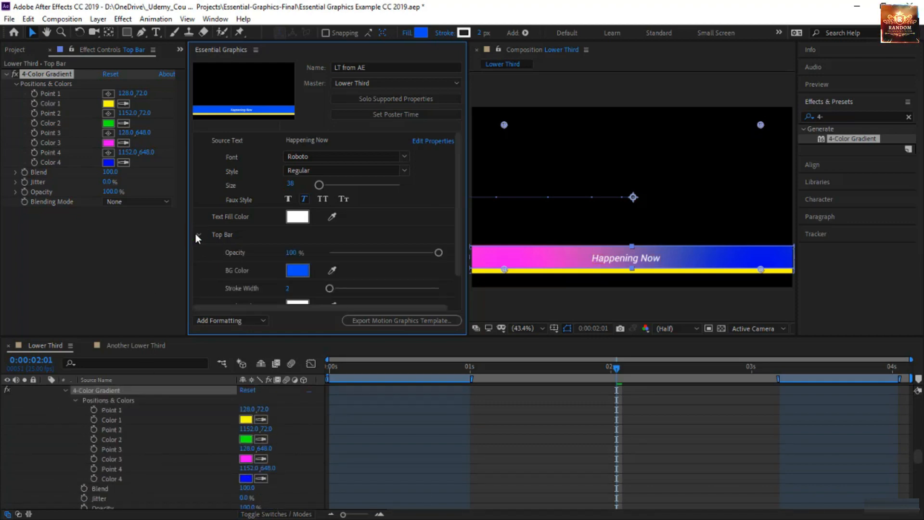
{"action": "left_click", "coordinate": [216, 235]}
{"action": "left_click", "coordinate": [223, 320]}
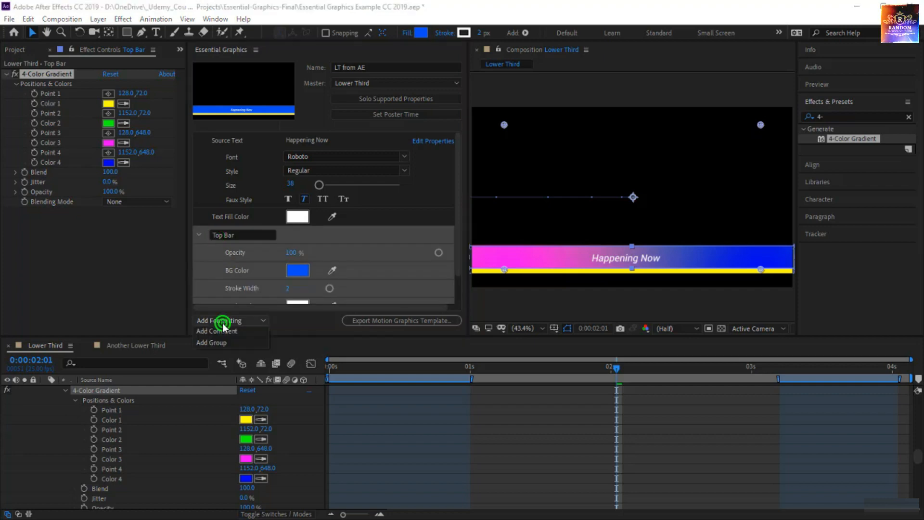
{"action": "left_click", "coordinate": [227, 344]}
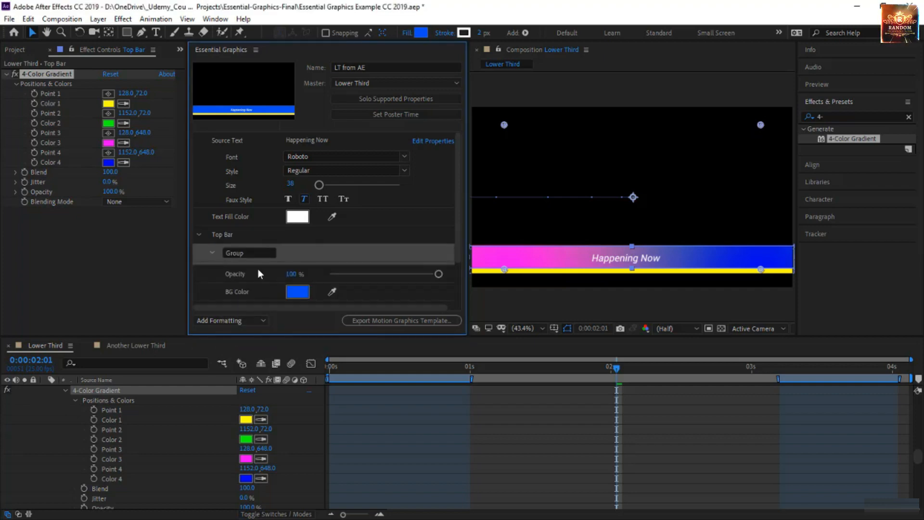
{"action": "left_click", "coordinate": [234, 254]}
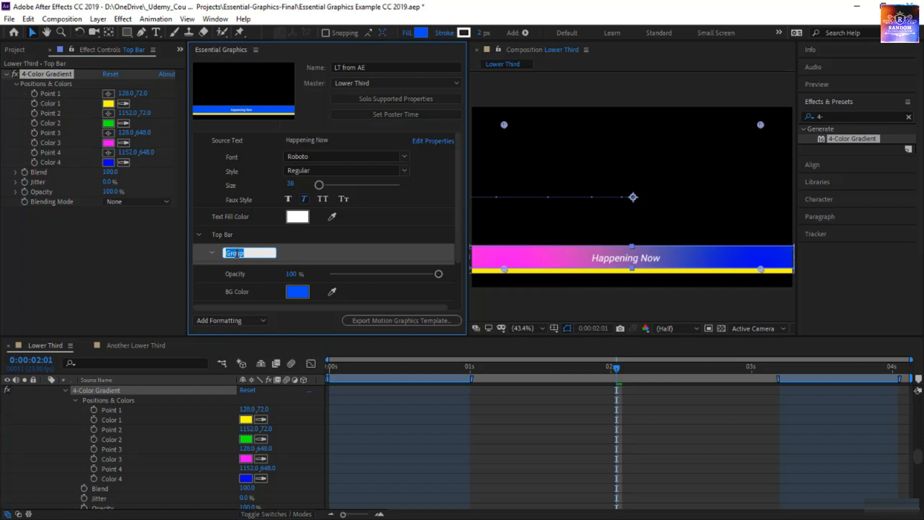
{"action": "type", "text": "Gradient Colors"}
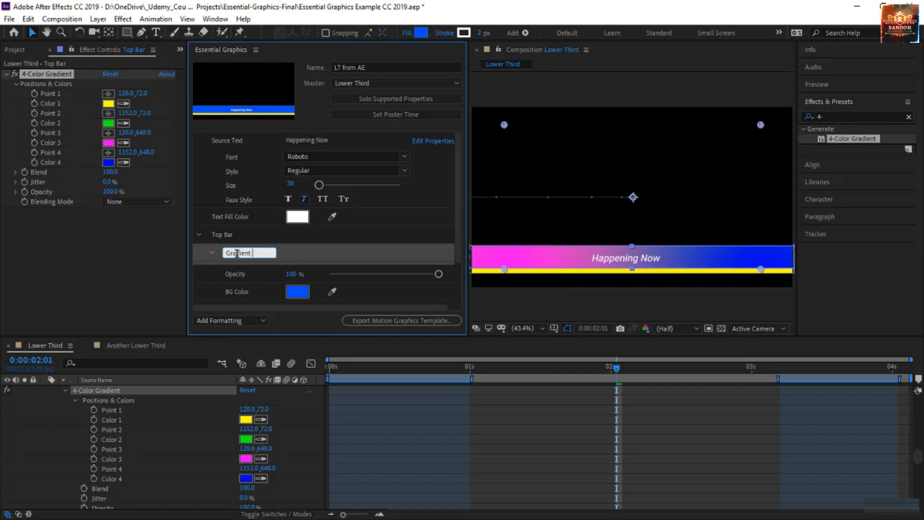
Add Color 1, Color 2, Color 3 and Color 4 of the 4-Color Gradient to the Gradient Colors group.
{"action": "left_click", "coordinate": [117, 409]}
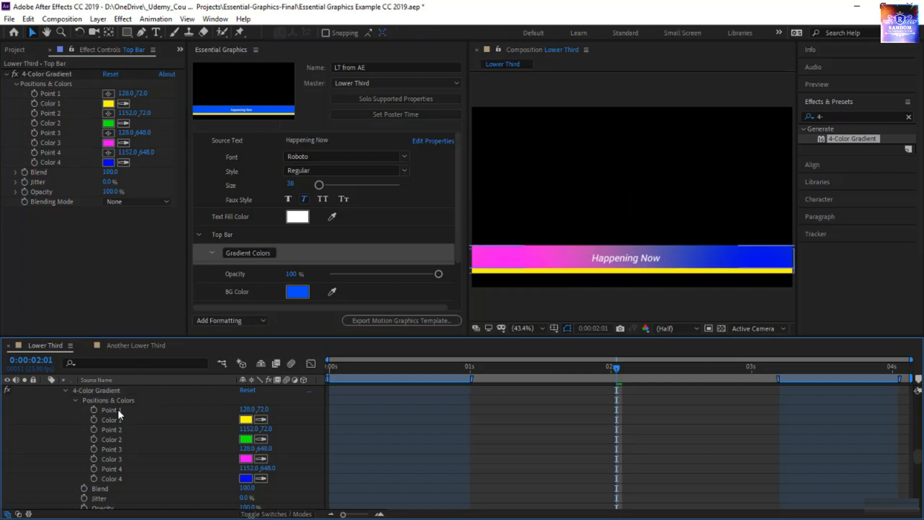
{"action": "left_click", "coordinate": [124, 423]}
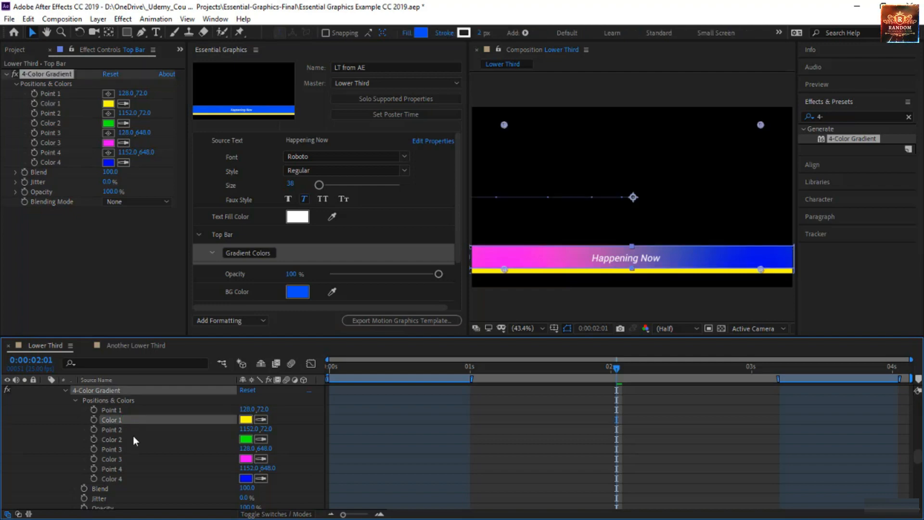
{"action": "left_click", "coordinate": [127, 439], "text": "ctrl"}
{"action": "left_click", "coordinate": [127, 459], "text": "ctrl"}
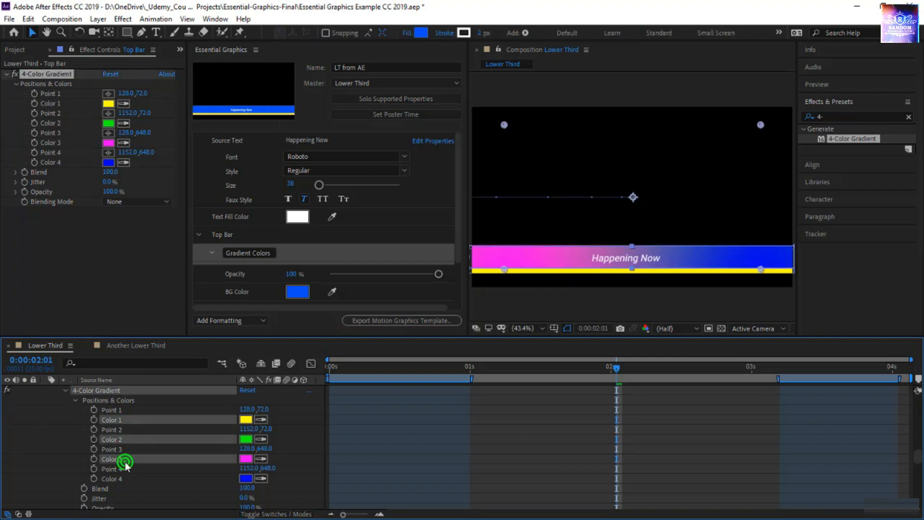
{"action": "left_click", "coordinate": [128, 474], "text": "ctrl"}
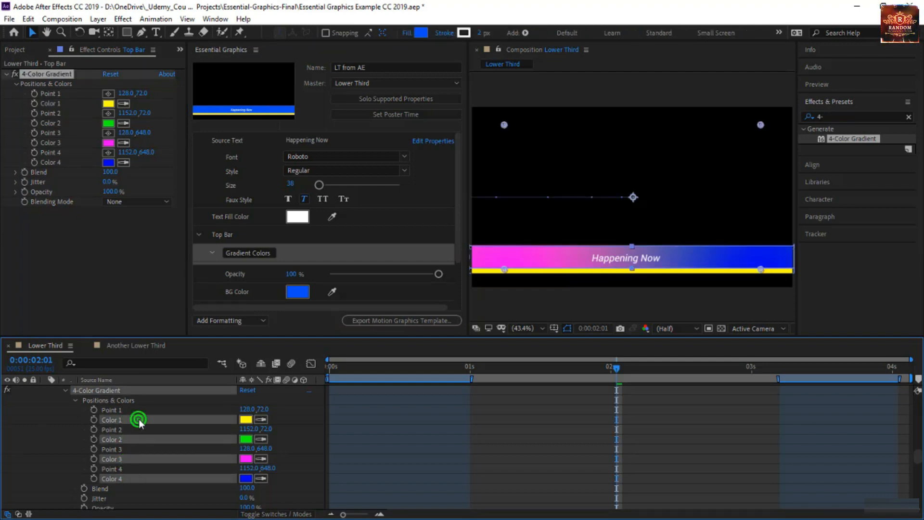
{"action": "left_click_drag", "start_coordinate": [139, 422], "coordinate": [244, 250]}
{"action": "scroll", "coordinate": [253, 250], "scroll_direction": "down", "scroll_amount": 4}
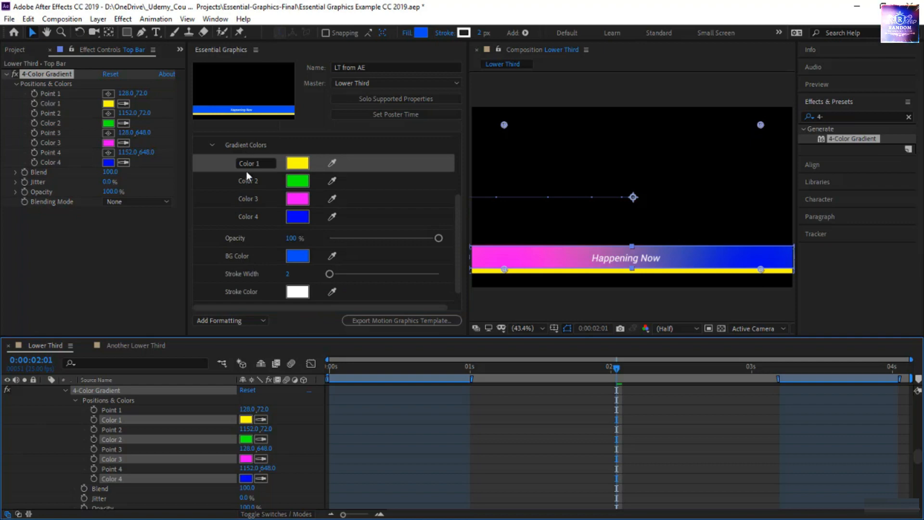
Save the project and export the motion graphics template to the Local Templates Folder, replacing the existing file.
{"action": "left_click", "coordinate": [365, 321]}
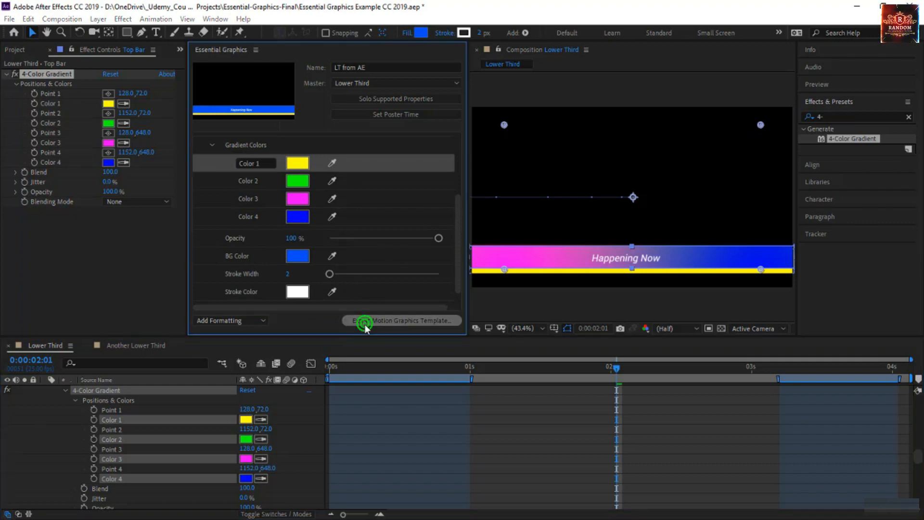
{"action": "left_click", "coordinate": [494, 283]}
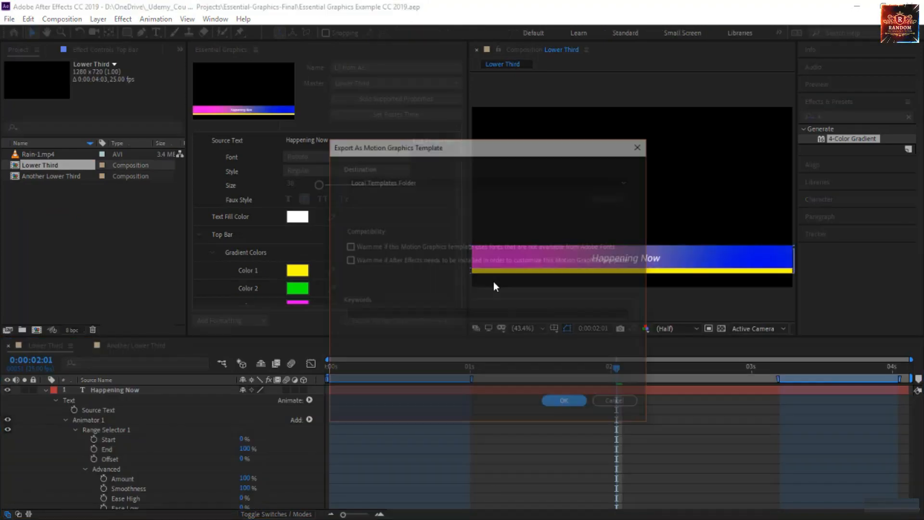
{"action": "left_click", "coordinate": [557, 406]}
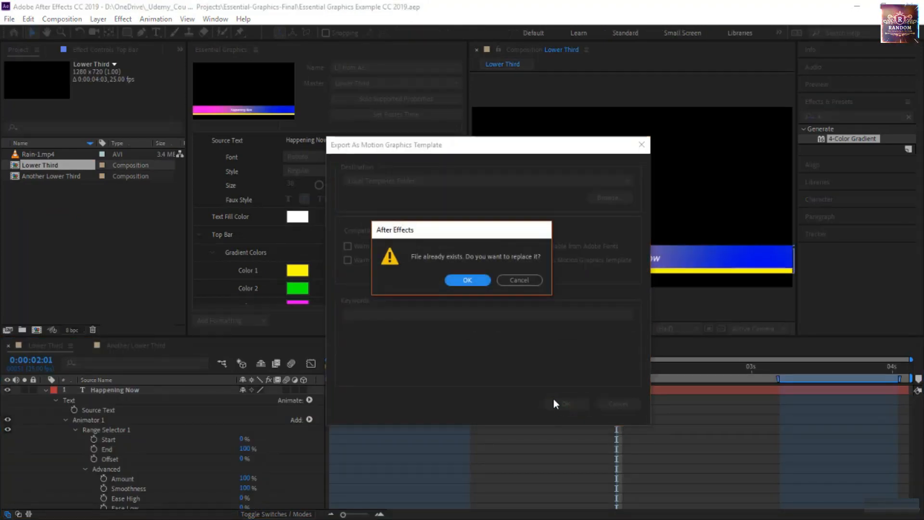
{"action": "left_click", "coordinate": [479, 277]}
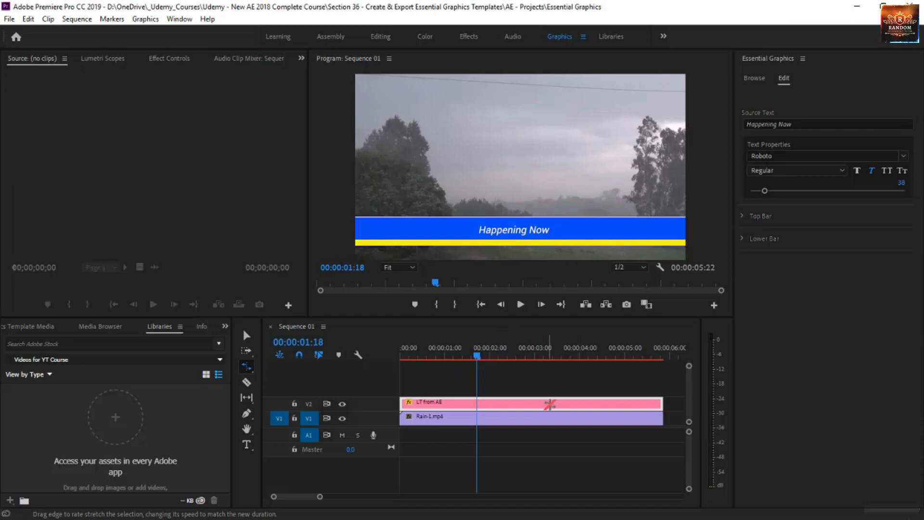
Switch to Premiere Pro and replace the LT from AE clip on V2 with the re-exported template, starting at about 1 second.
{"action": "left_click", "coordinate": [756, 83]}
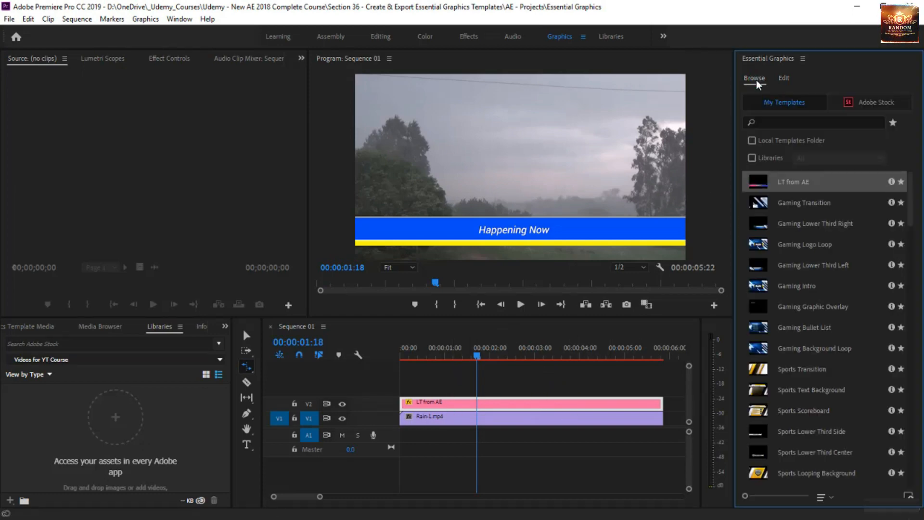
{"action": "key", "text": "v"}
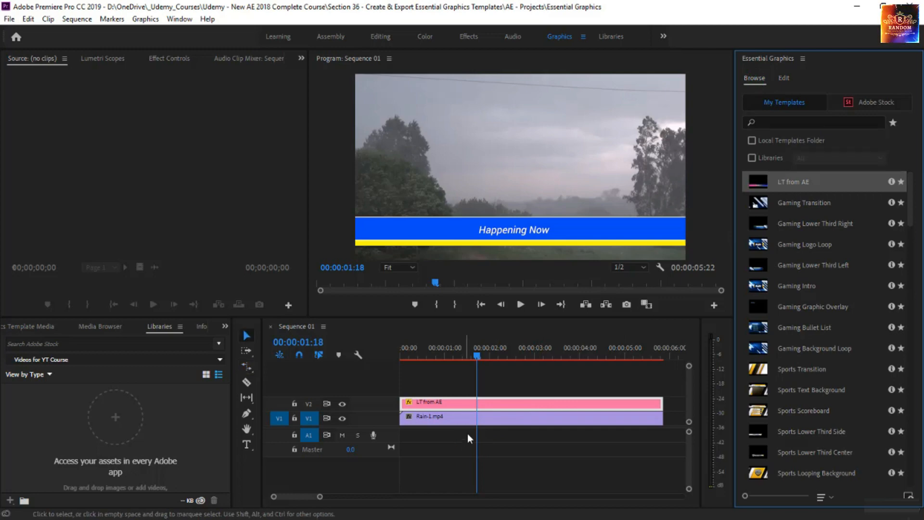
{"action": "left_click", "coordinate": [487, 401]}
{"action": "key", "text": "Delete"}
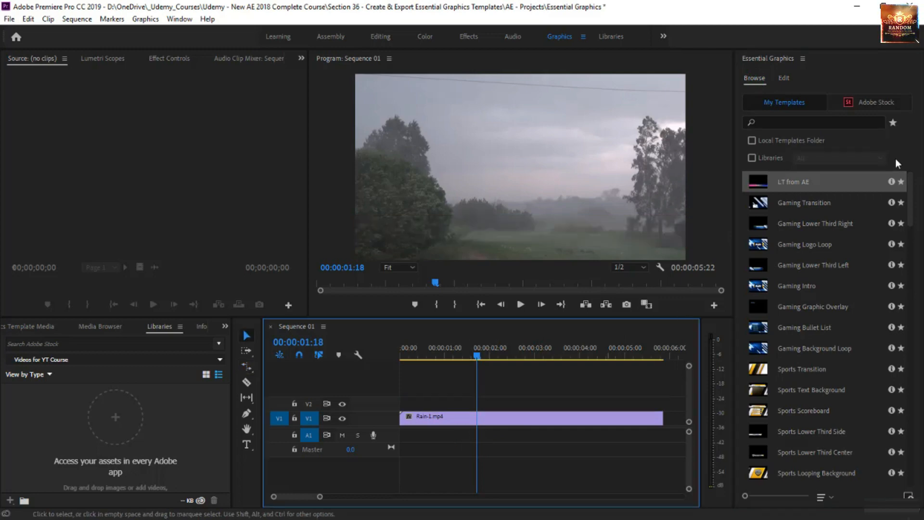
{"action": "left_click_drag", "start_coordinate": [795, 185], "coordinate": [452, 417]}
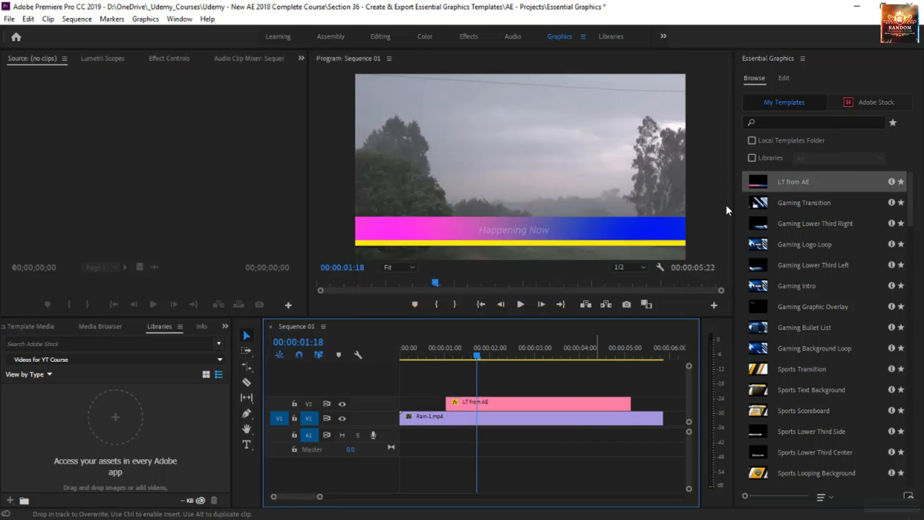
Show the editable properties of the new LT from AE clip and expand its Top Bar, Gradient Colors and Lower Bar groups.
{"action": "left_click", "coordinate": [786, 78]}
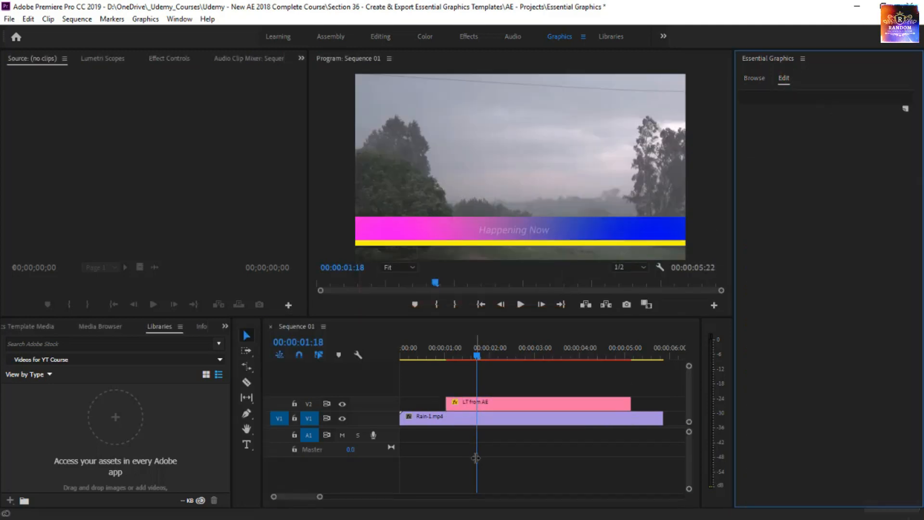
{"action": "left_click", "coordinate": [522, 401]}
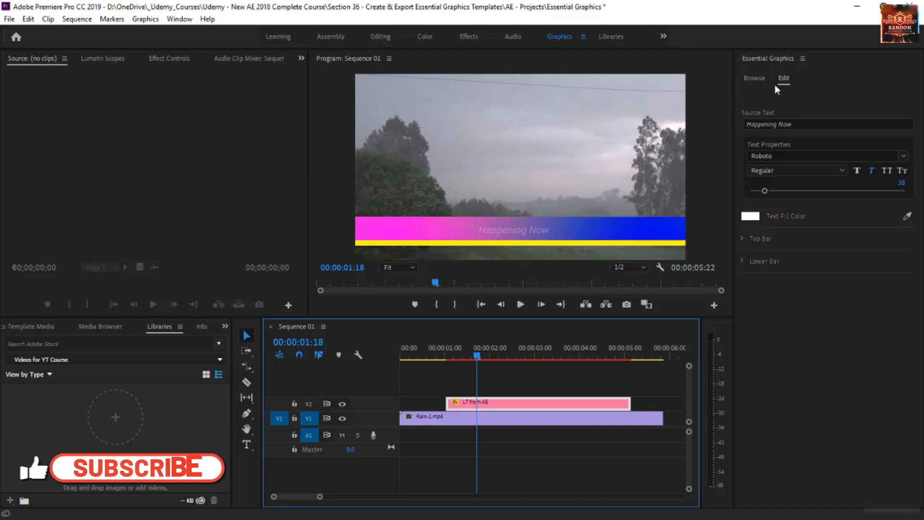
{"action": "left_click", "coordinate": [742, 239]}
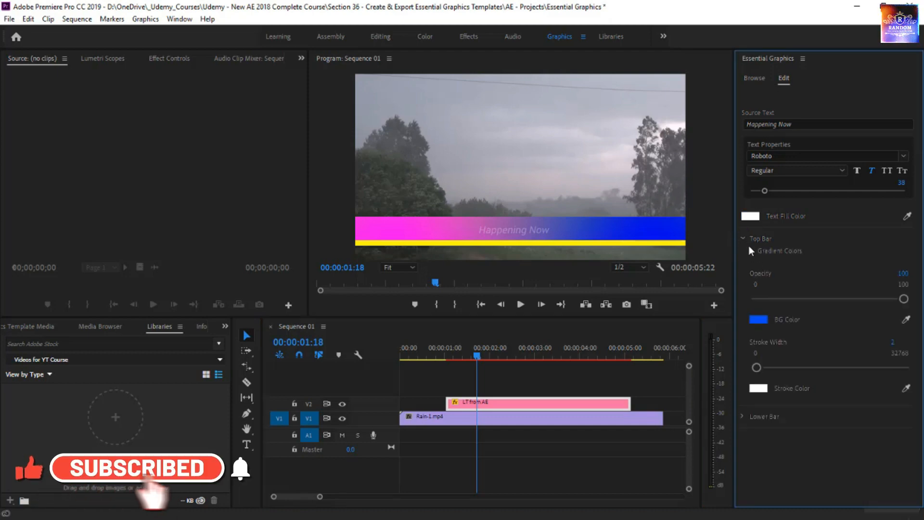
{"action": "left_click", "coordinate": [752, 251]}
{"action": "scroll", "coordinate": [770, 385], "scroll_direction": "down", "scroll_amount": 1}
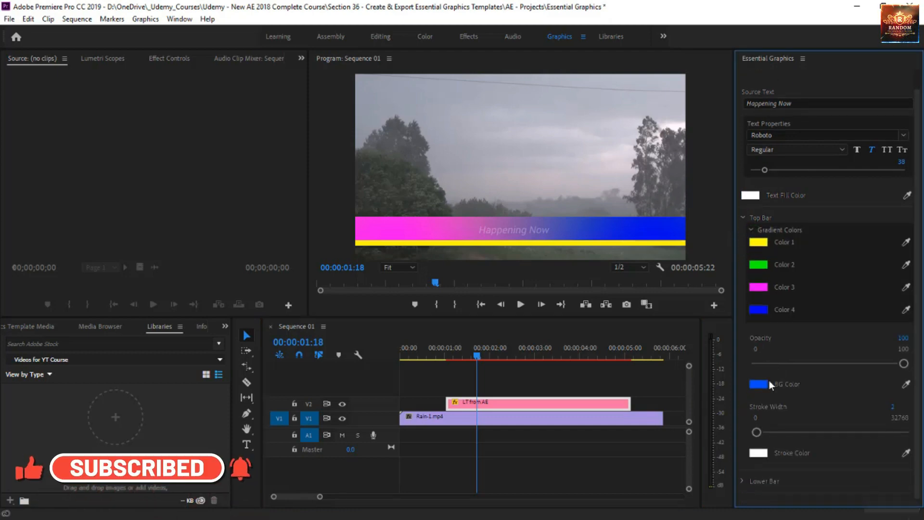
{"action": "left_click", "coordinate": [742, 481]}
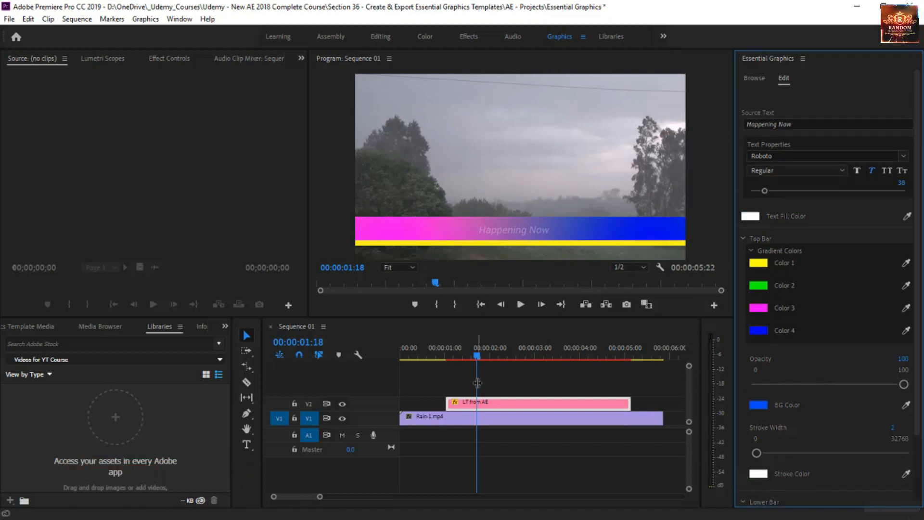
Move the playhead to 00:00:03:01 and set the lower third's Text Fill Color to black (000000).
{"action": "left_click", "coordinate": [523, 357]}
{"action": "left_click_drag", "start_coordinate": [524, 356], "coordinate": [539, 356]}
{"action": "left_click", "coordinate": [754, 217]}
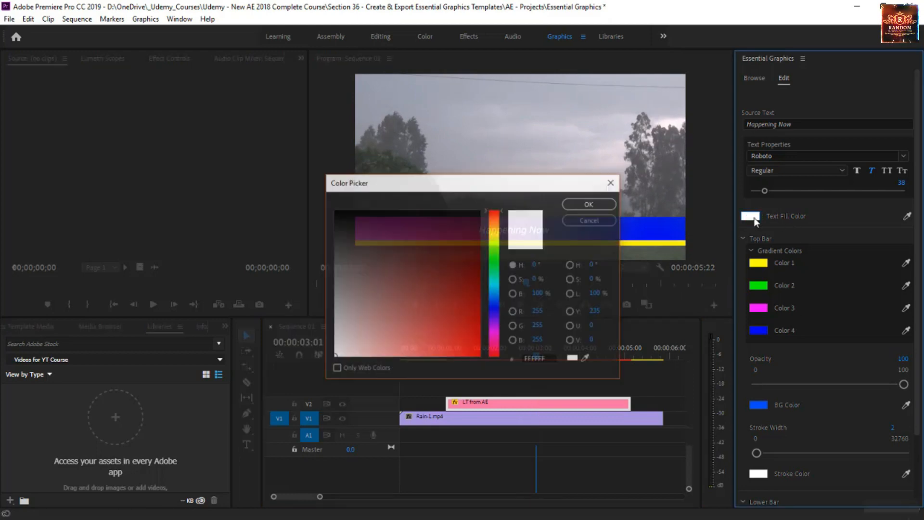
{"action": "left_click", "coordinate": [402, 286]}
{"action": "left_click", "coordinate": [578, 203]}
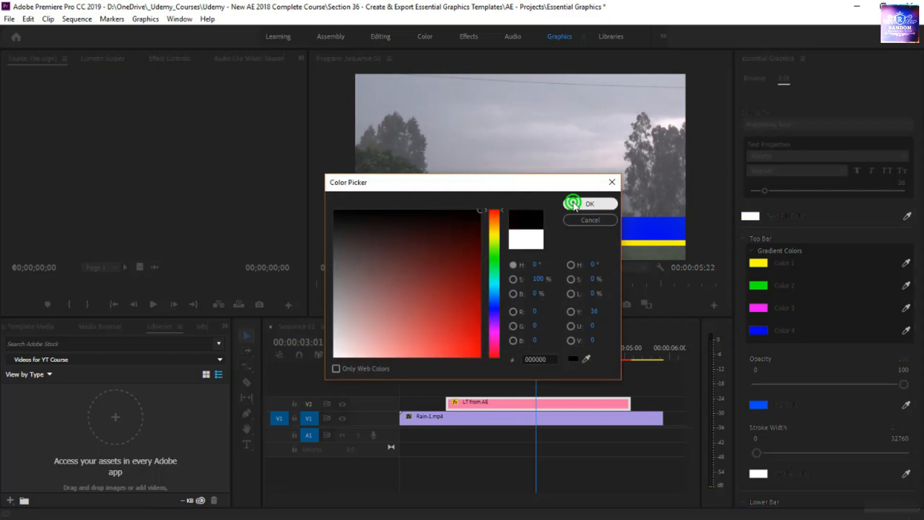